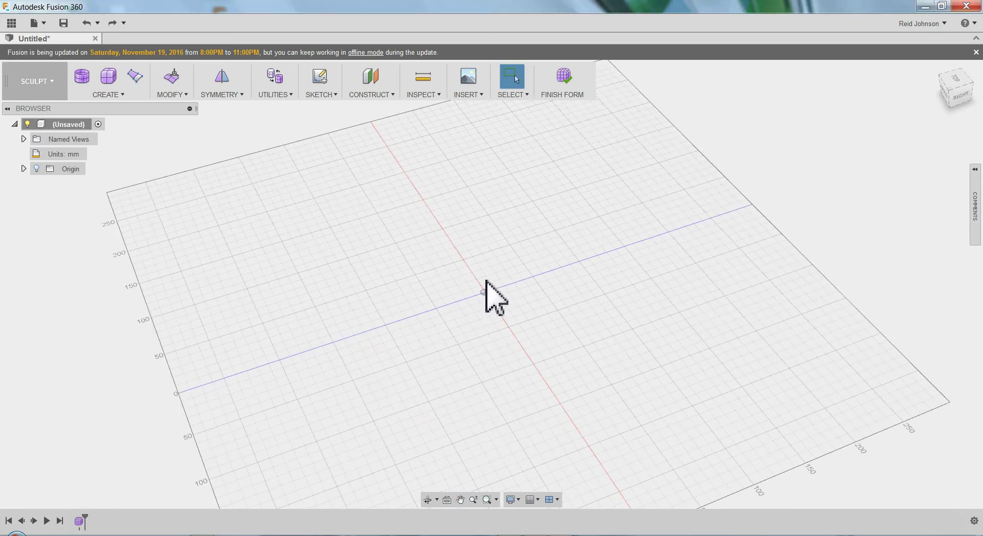
- Create a T-spline plane on the ground plane as a centre rectangle at the origin
{"action": "scroll", "coordinate": [485, 280], "scroll_direction": "up", "scroll_amount": 2}
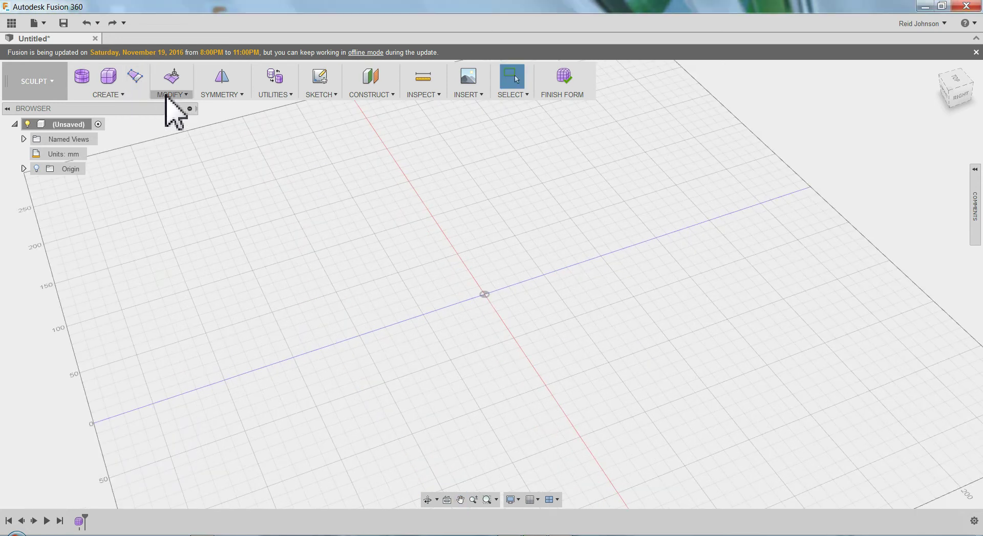
{"action": "left_click", "coordinate": [108, 94]}
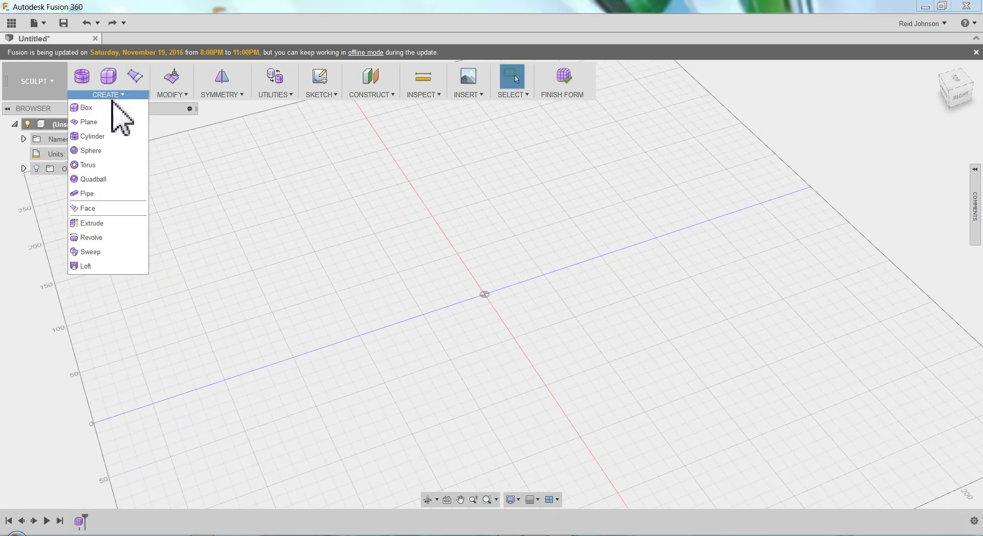
{"action": "left_click", "coordinate": [89, 123]}
{"action": "left_click", "coordinate": [433, 310]}
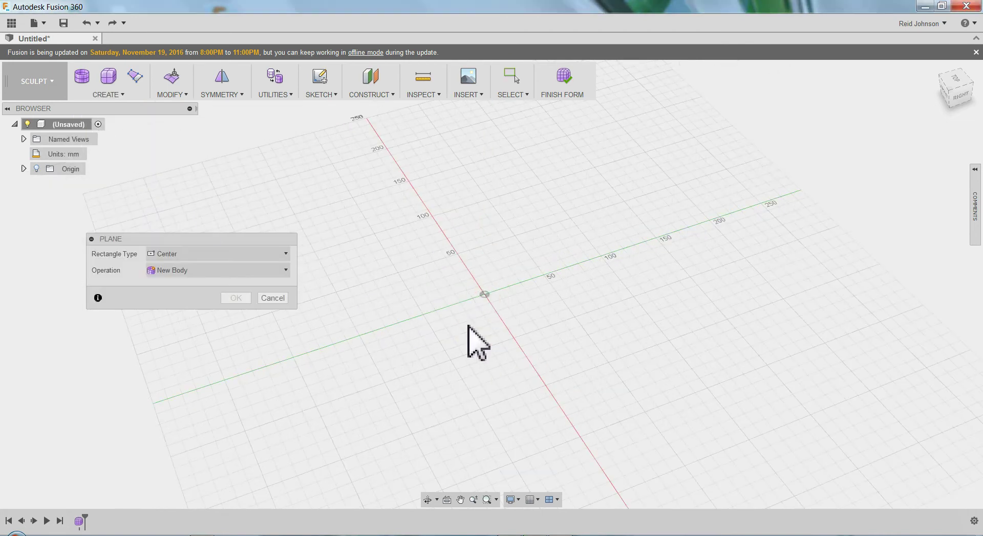
{"action": "left_click", "coordinate": [483, 294]}
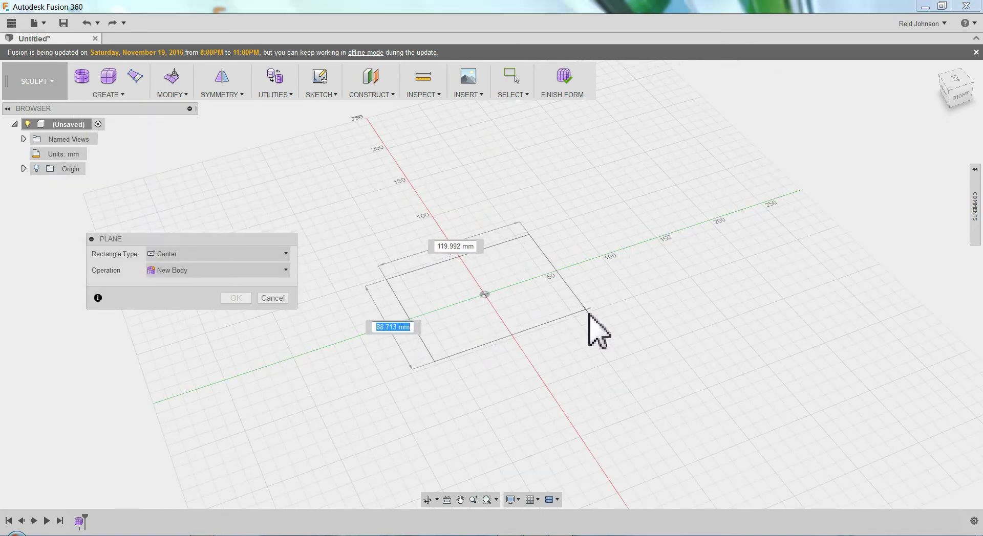
{"action": "left_click", "coordinate": [602, 322]}
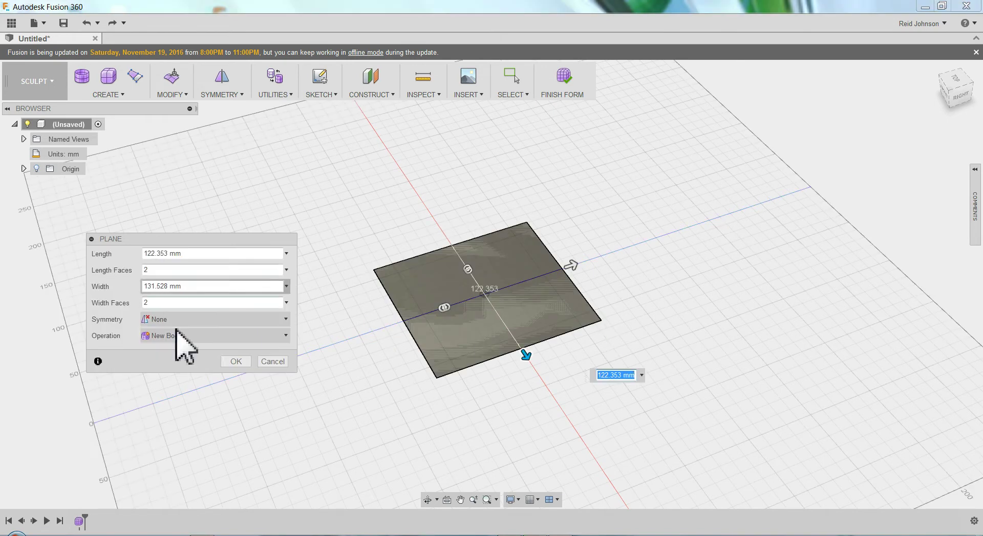
{"action": "left_click", "coordinate": [233, 362]}
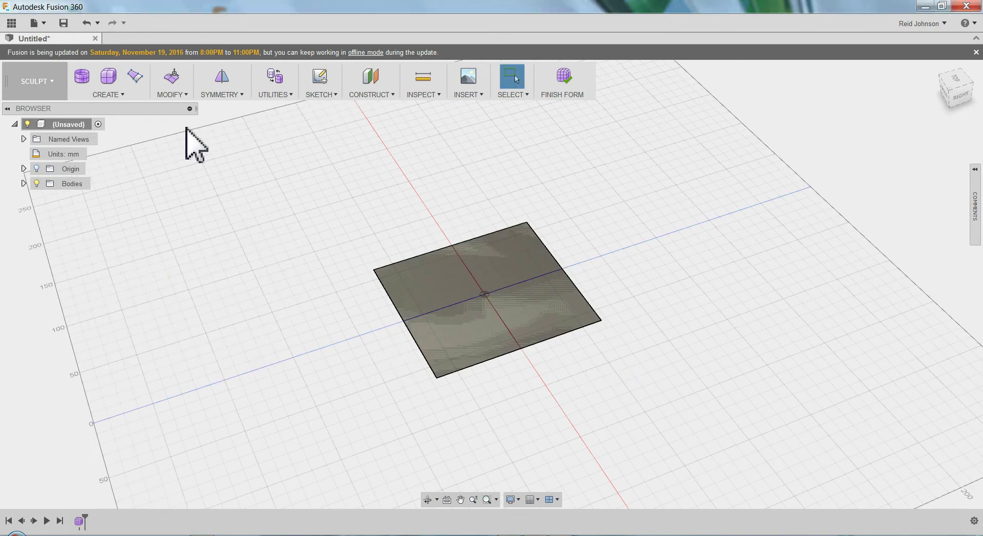
- Apply Mirror - Internal symmetry using the plane's two left faces
{"action": "left_click", "coordinate": [223, 81]}
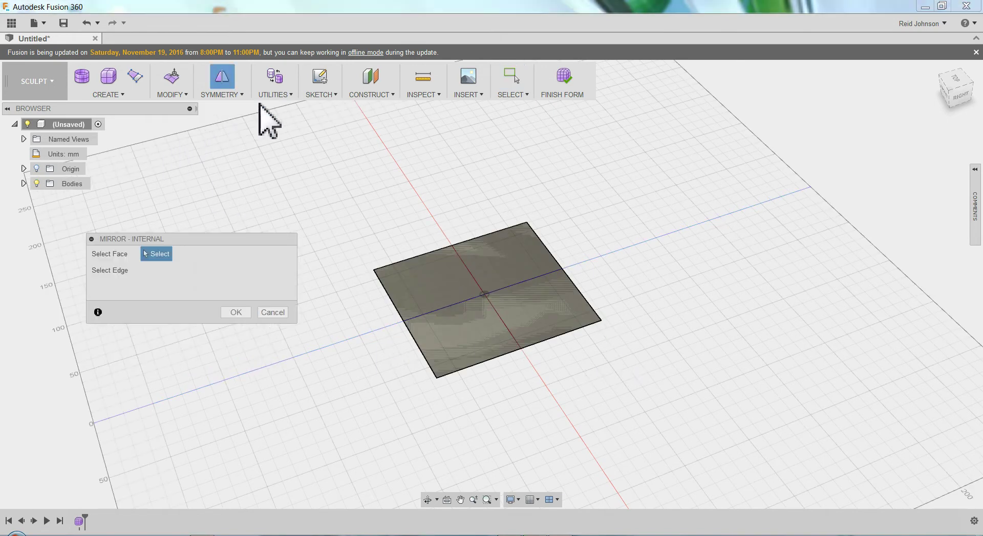
{"action": "left_click", "coordinate": [425, 282]}
{"action": "left_click", "coordinate": [461, 347]}
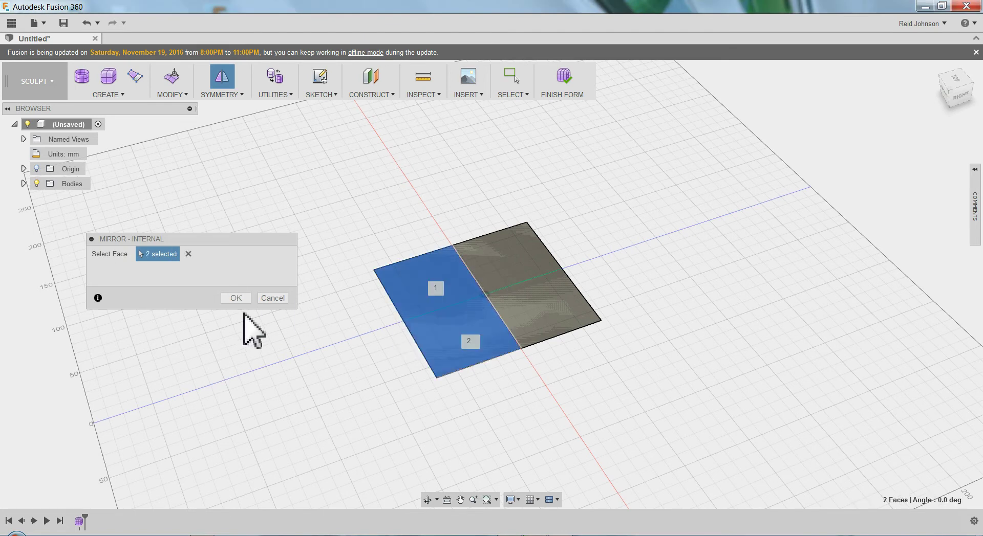
{"action": "left_click", "coordinate": [235, 299]}
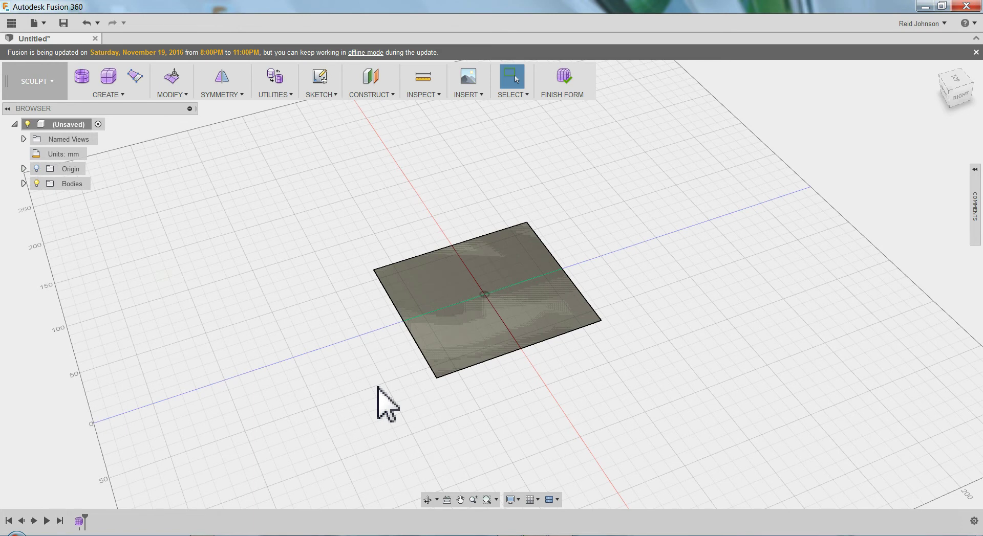
- Use Edit Form on the two side edges and drag them down into a rounded curl
{"action": "middle_click_drag", "start_coordinate": [495, 404], "coordinate": [512, 394], "text": "shift"}
{"action": "scroll", "coordinate": [412, 345], "scroll_direction": "up", "scroll_amount": 2}
{"action": "scroll", "coordinate": [421, 330], "scroll_direction": "up", "scroll_amount": 2}
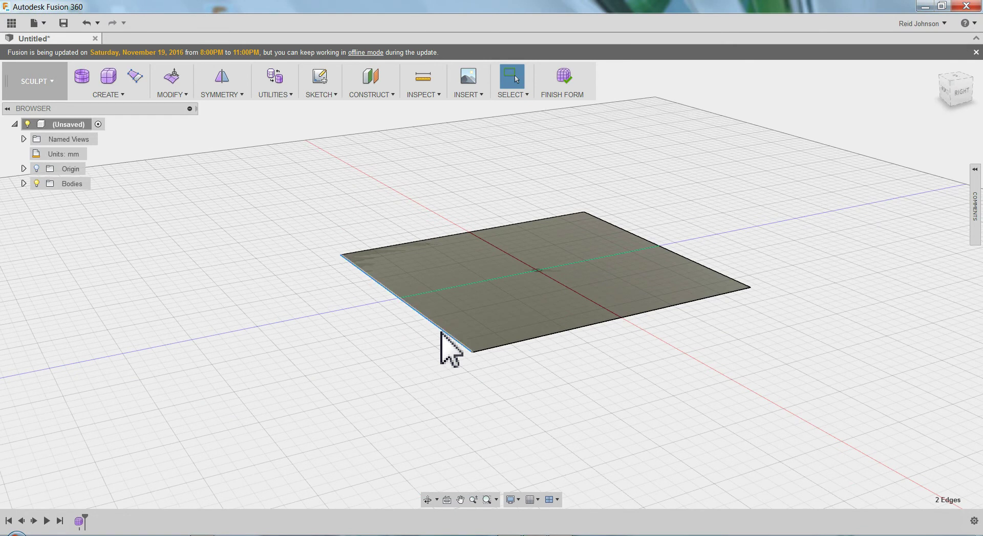
{"action": "right_click", "coordinate": [311, 282]}
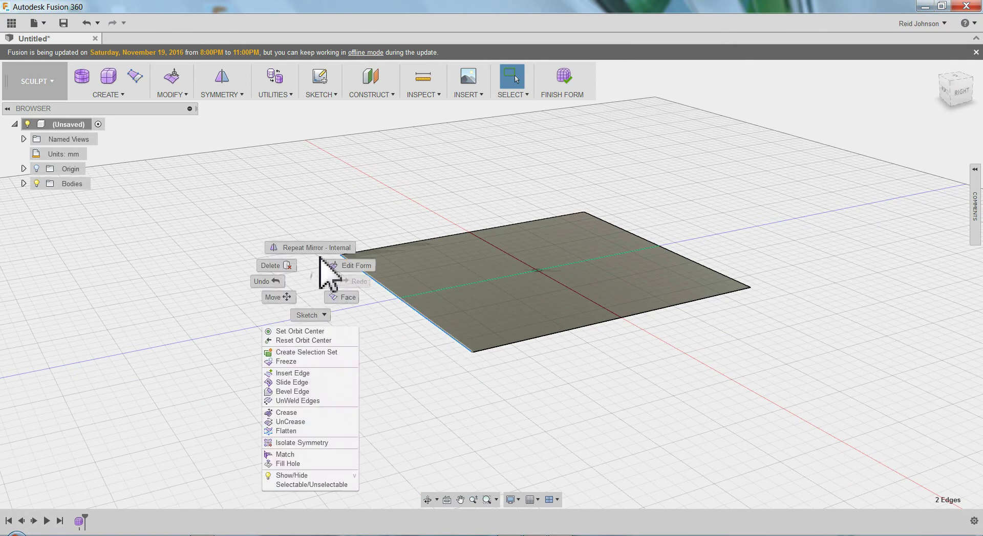
{"action": "left_click", "coordinate": [345, 266]}
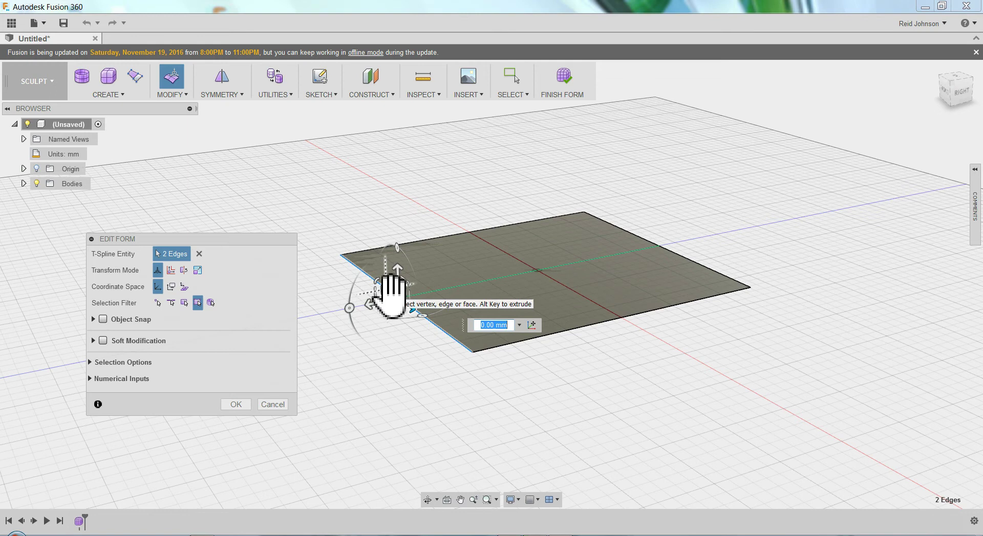
{"action": "left_click_drag", "start_coordinate": [390, 299], "coordinate": [381, 364]}
{"action": "middle_click_drag", "start_coordinate": [381, 364], "coordinate": [420, 358]}
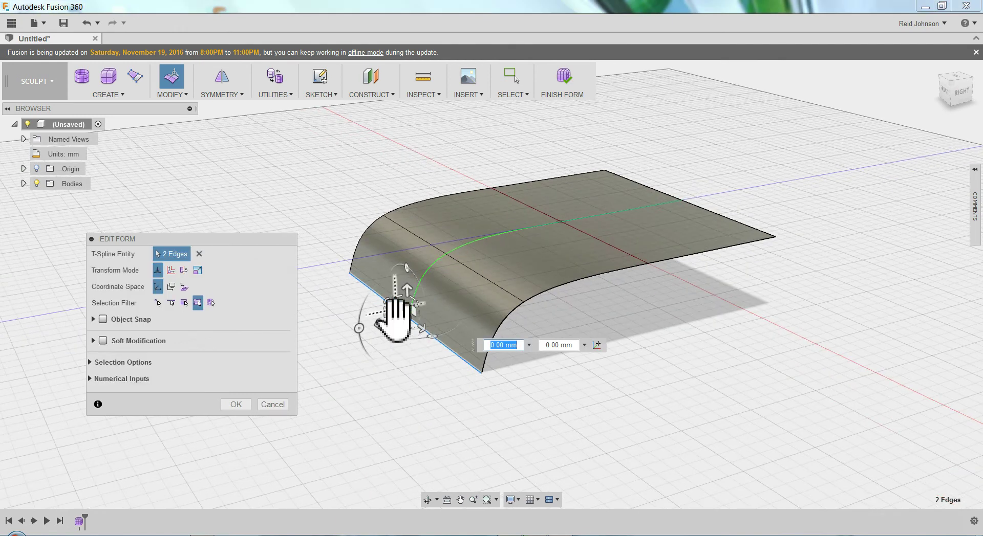
{"action": "left_click_drag", "start_coordinate": [401, 315], "coordinate": [392, 396]}
- Select the curved edge loop and push it outward into a hood-like shape
{"action": "scroll", "coordinate": [596, 379], "scroll_direction": "down", "scroll_amount": 2}
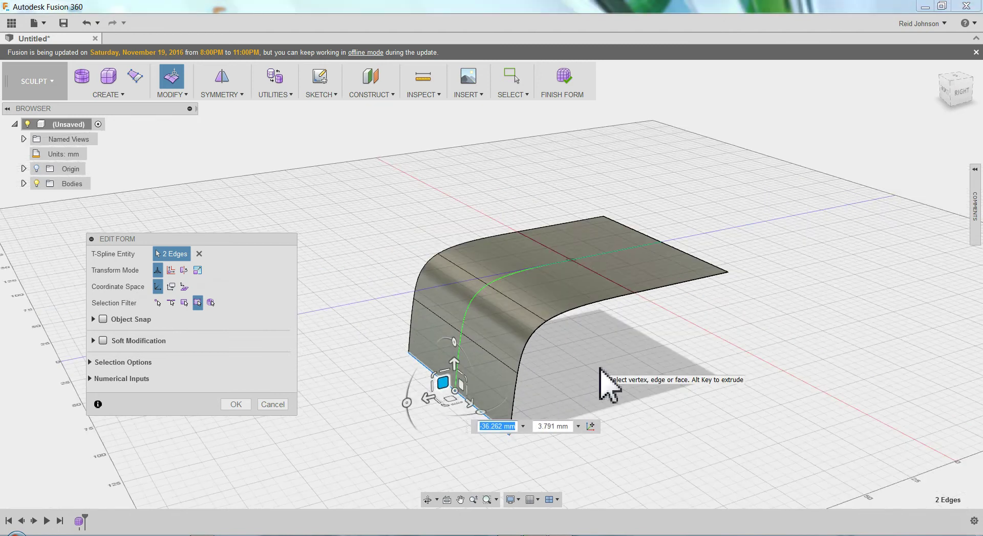
{"action": "middle_click_drag", "start_coordinate": [597, 377], "coordinate": [500, 362]}
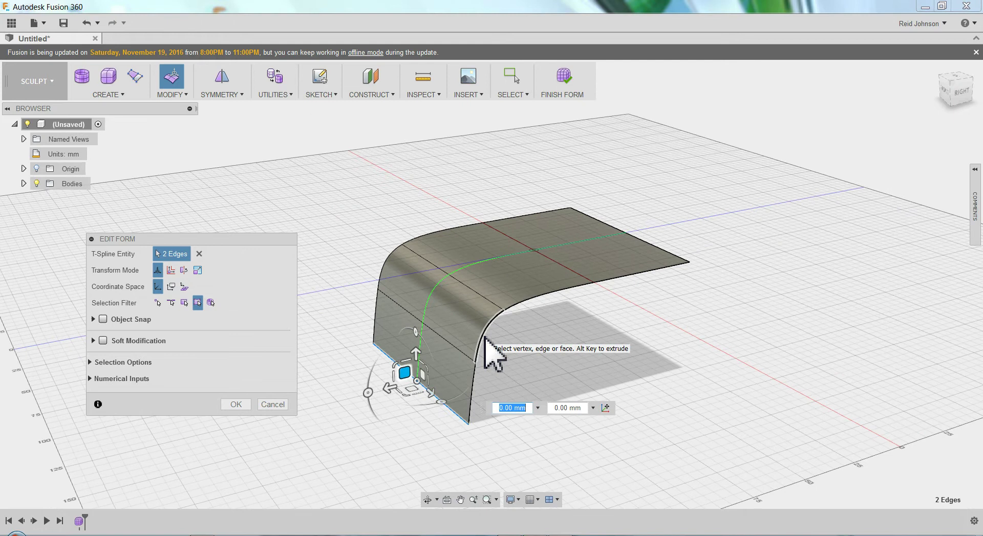
{"action": "double_click", "coordinate": [485, 340]}
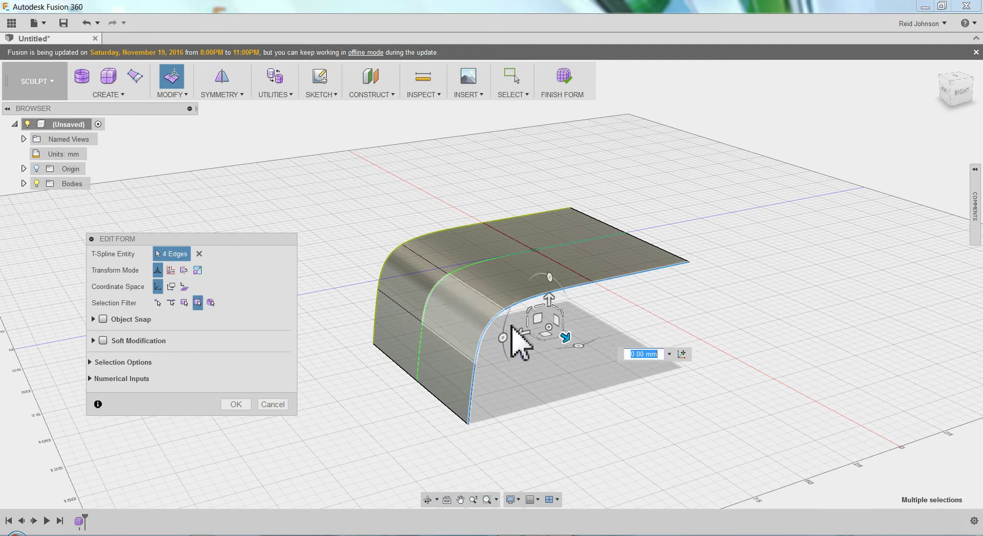
{"action": "left_click_drag", "start_coordinate": [543, 322], "coordinate": [617, 327]}
{"action": "middle_click_drag", "start_coordinate": [555, 407], "coordinate": [521, 386]}
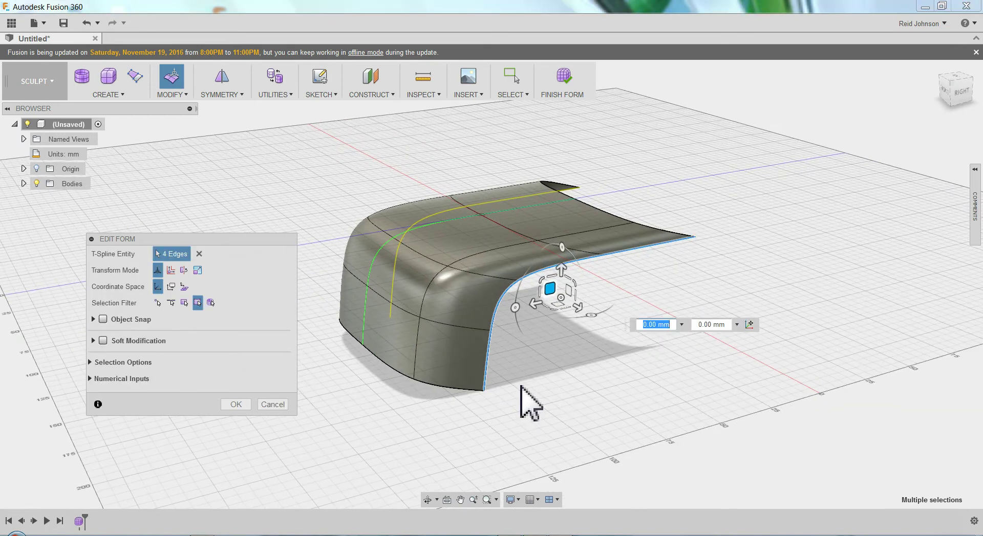
{"action": "left_click", "coordinate": [521, 388]}
- Pull the two front lower edges down into a side wall
{"action": "scroll", "coordinate": [537, 389], "scroll_direction": "up", "scroll_amount": 3}
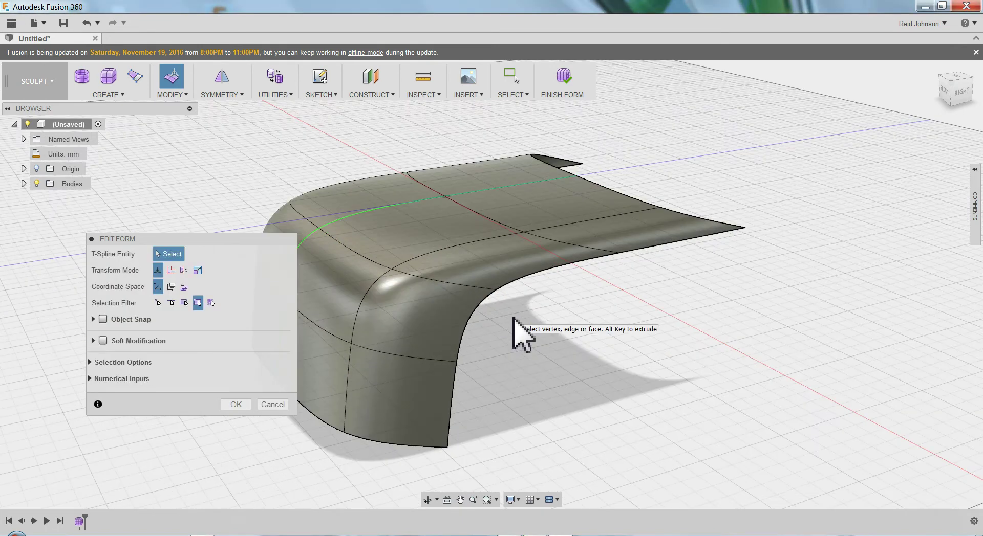
{"action": "left_click", "coordinate": [638, 252]}
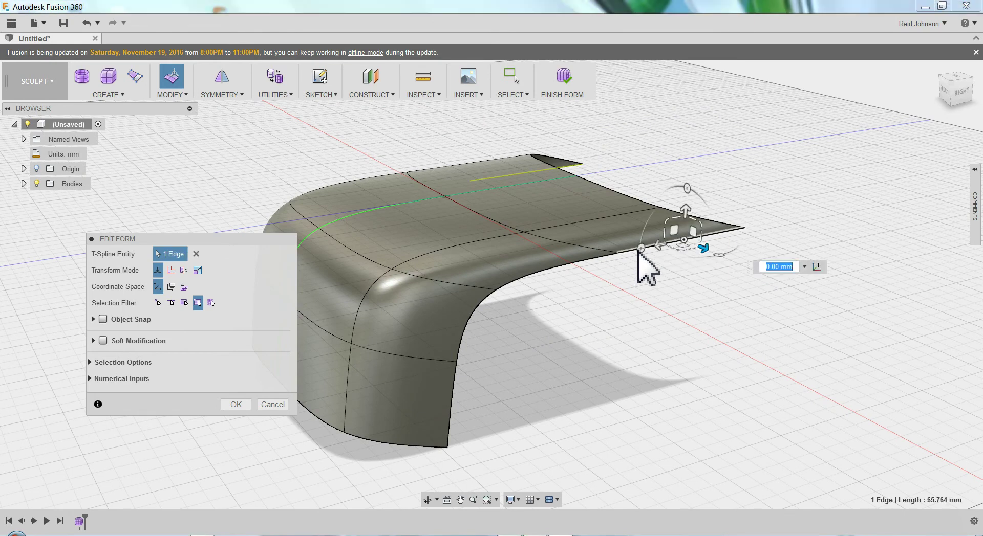
{"action": "left_click", "coordinate": [553, 271]}
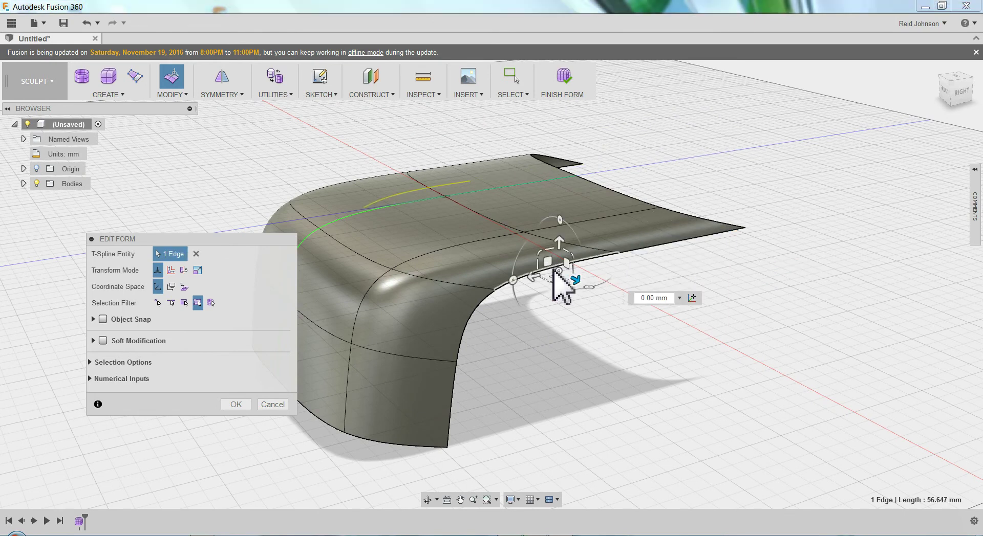
{"action": "left_click", "coordinate": [655, 247]}
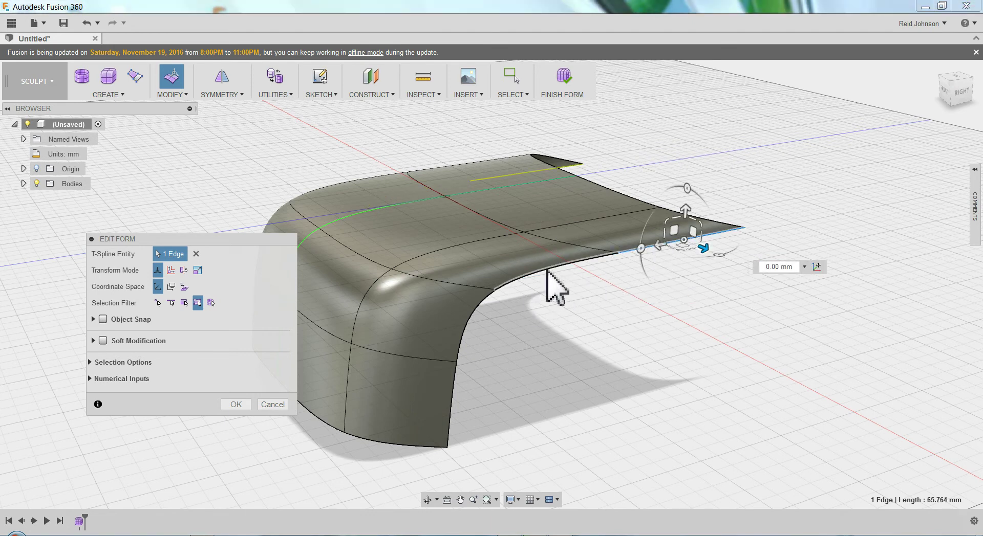
{"action": "left_click", "coordinate": [572, 318]}
{"action": "left_click", "coordinate": [539, 281]}
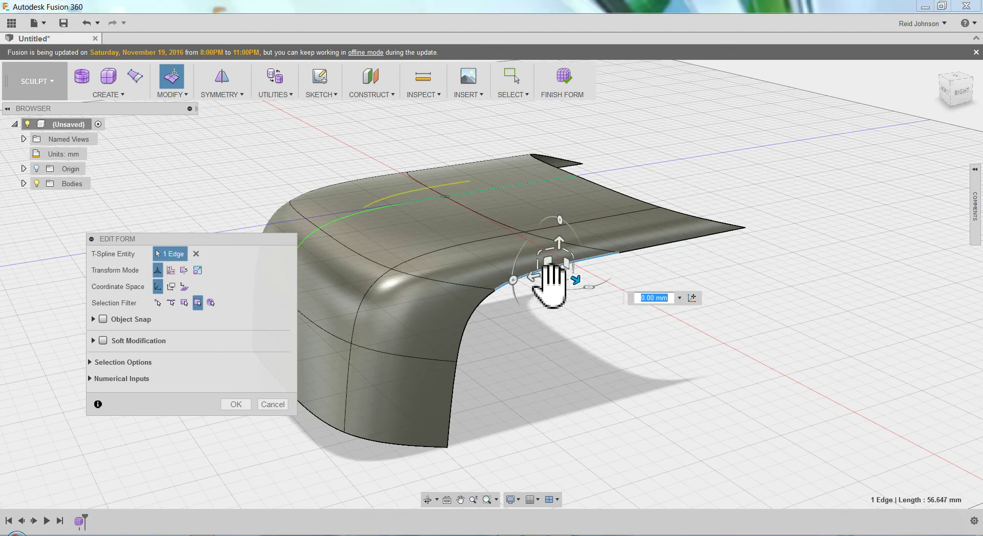
{"action": "left_click", "coordinate": [653, 254], "text": "shift"}
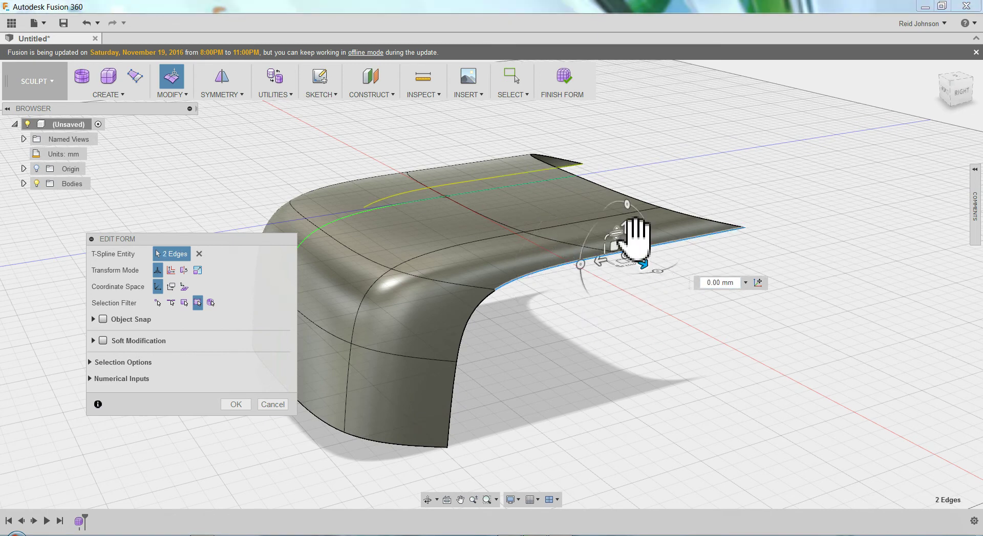
{"action": "left_click_drag", "start_coordinate": [633, 225], "coordinate": [635, 311]}
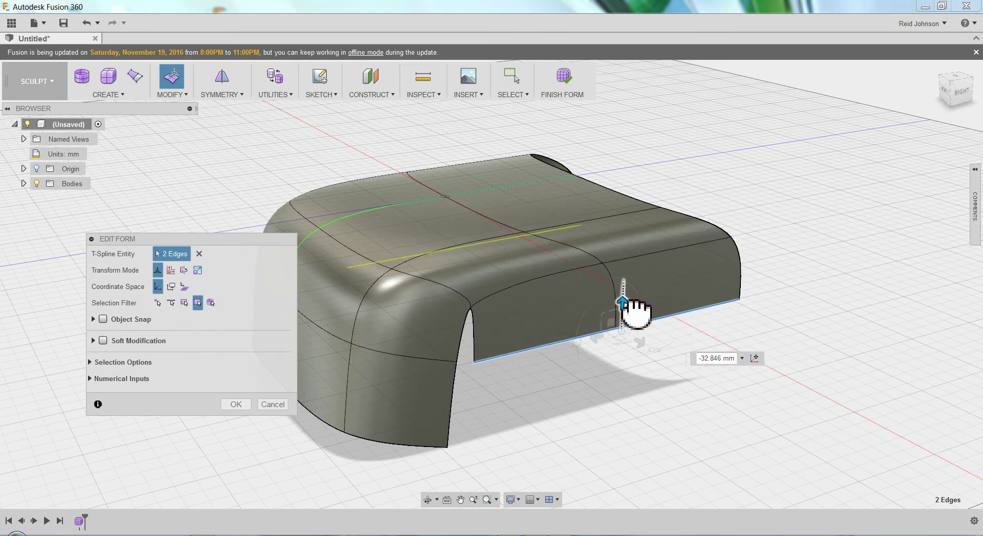
- Drag the side wall's bottom edge further down, to roughly 33–36 mm deep
{"action": "left_click", "coordinate": [537, 357]}
{"action": "left_click", "coordinate": [530, 352]}
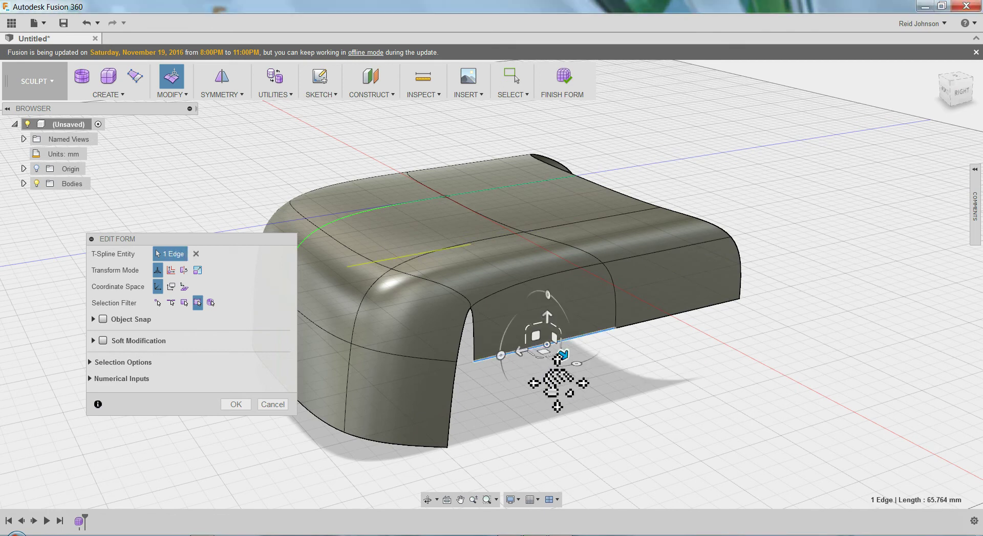
{"action": "middle_click_drag", "start_coordinate": [553, 379], "coordinate": [560, 362]}
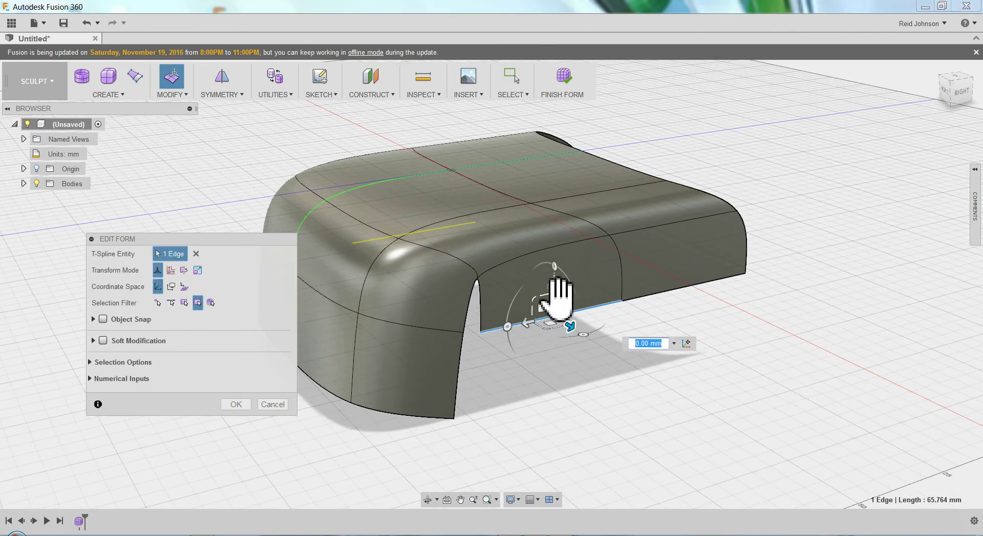
{"action": "left_click_drag", "start_coordinate": [560, 307], "coordinate": [584, 383]}
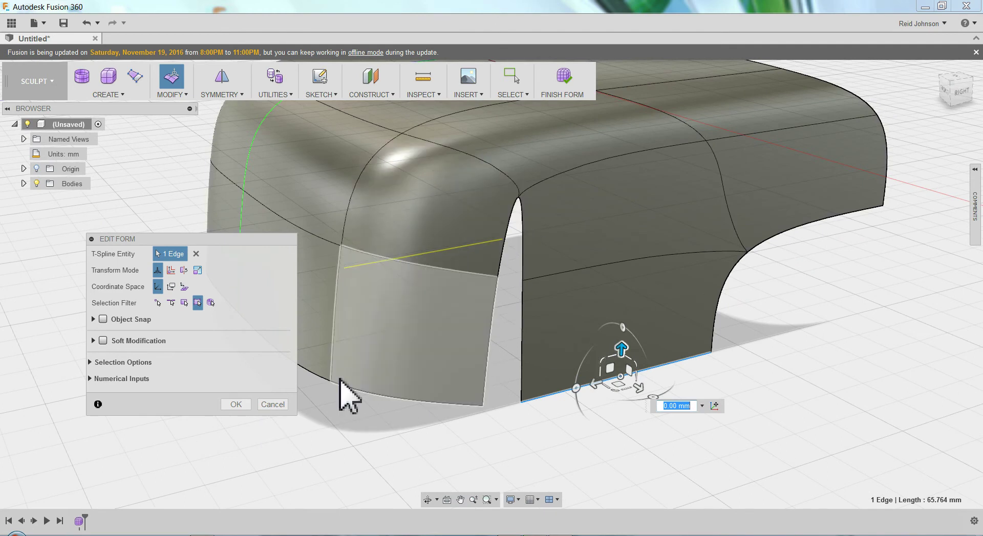
- Finish the form edit, then weld both vertex pairs beside the slit to close the gap
{"action": "left_click", "coordinate": [236, 405]}
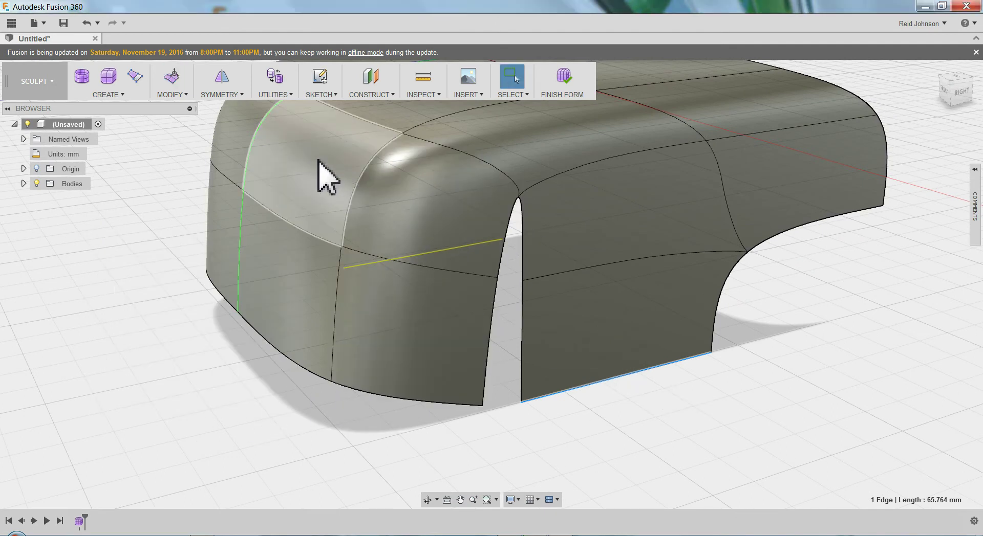
{"action": "left_click", "coordinate": [164, 97]}
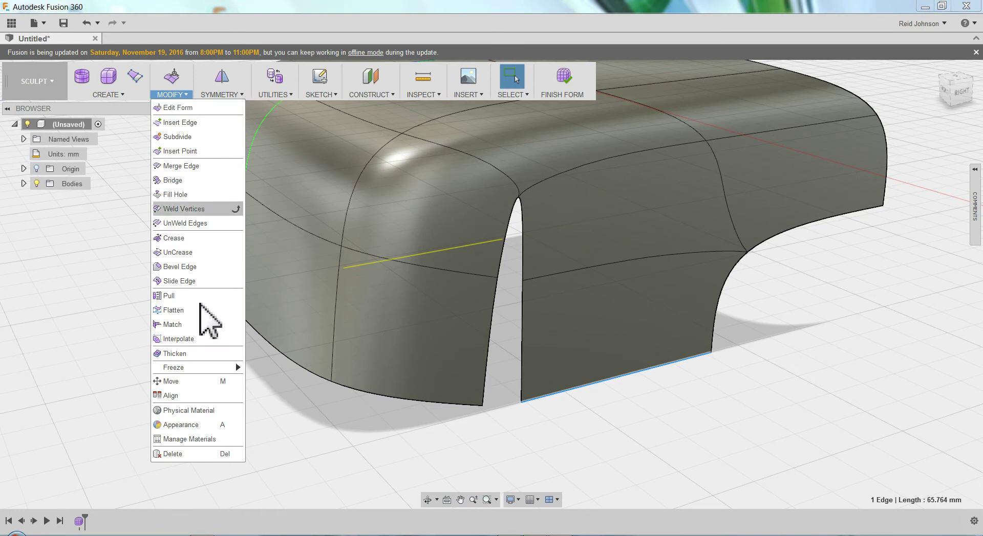
{"action": "left_click", "coordinate": [179, 210]}
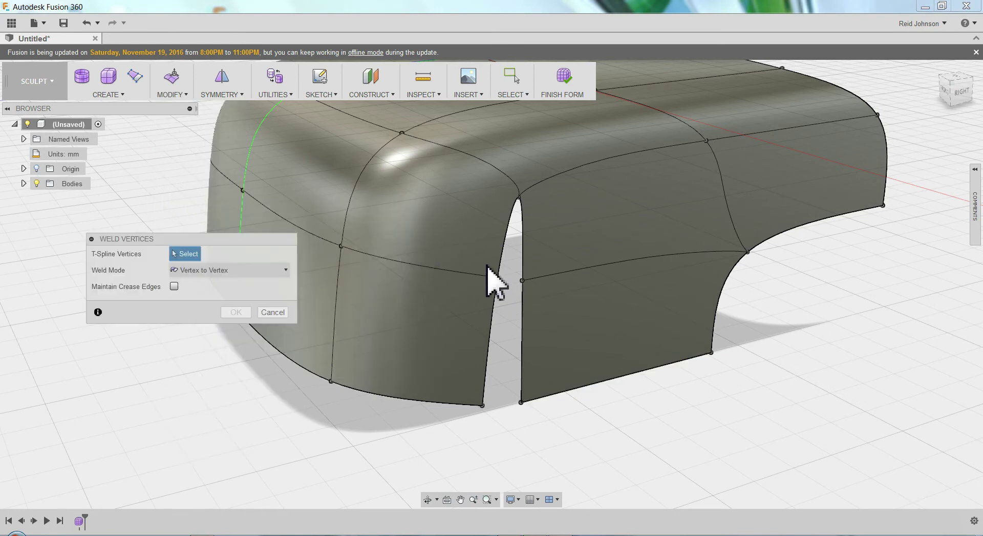
{"action": "left_click_drag", "start_coordinate": [486, 267], "coordinate": [549, 320]}
{"action": "left_click_drag", "start_coordinate": [466, 390], "coordinate": [568, 428]}
{"action": "scroll", "coordinate": [569, 433], "scroll_direction": "down", "scroll_amount": 3}
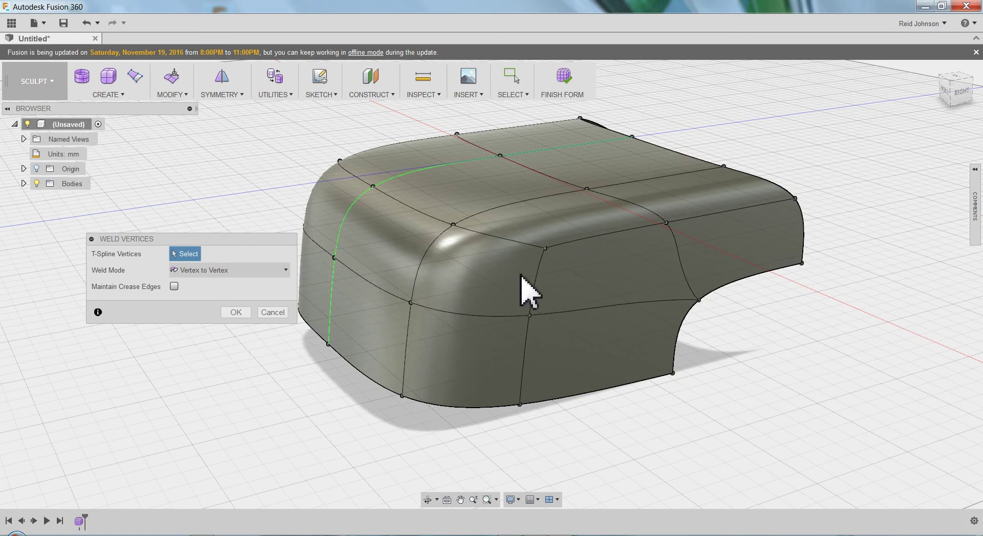
{"action": "left_click", "coordinate": [240, 316]}
{"action": "middle_click_drag", "start_coordinate": [752, 410], "coordinate": [588, 423], "text": "shift"}
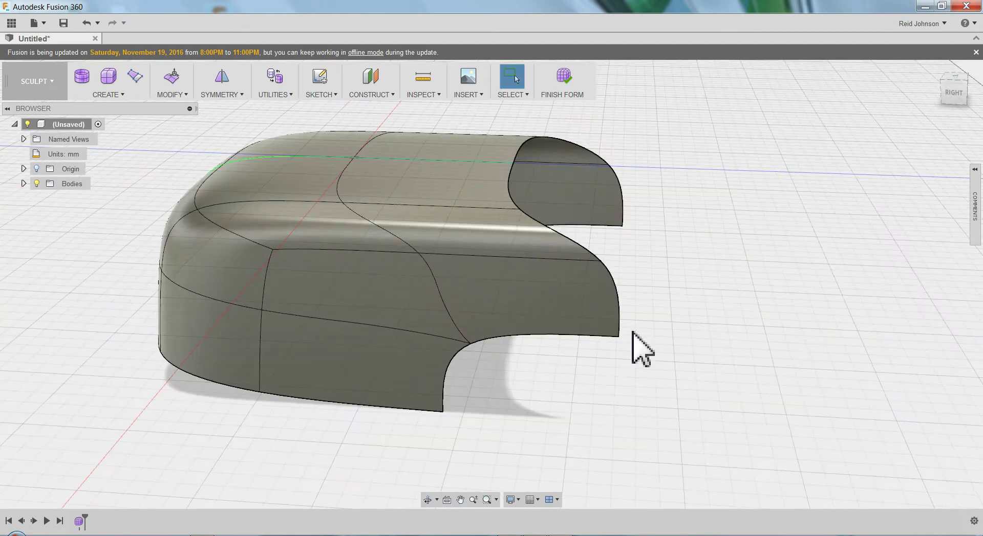
- Use Edit Form on the rear and upper S-shaped edges, pulling them out to extend the body
{"action": "left_click", "coordinate": [616, 277]}
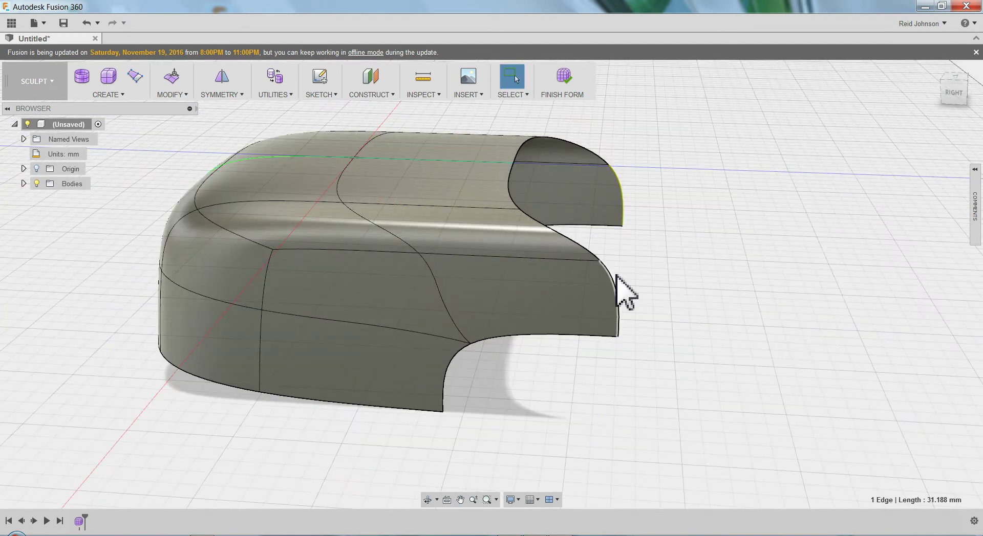
{"action": "left_click", "coordinate": [568, 240], "text": "shift"}
{"action": "scroll", "coordinate": [681, 329], "scroll_direction": "down", "scroll_amount": 2}
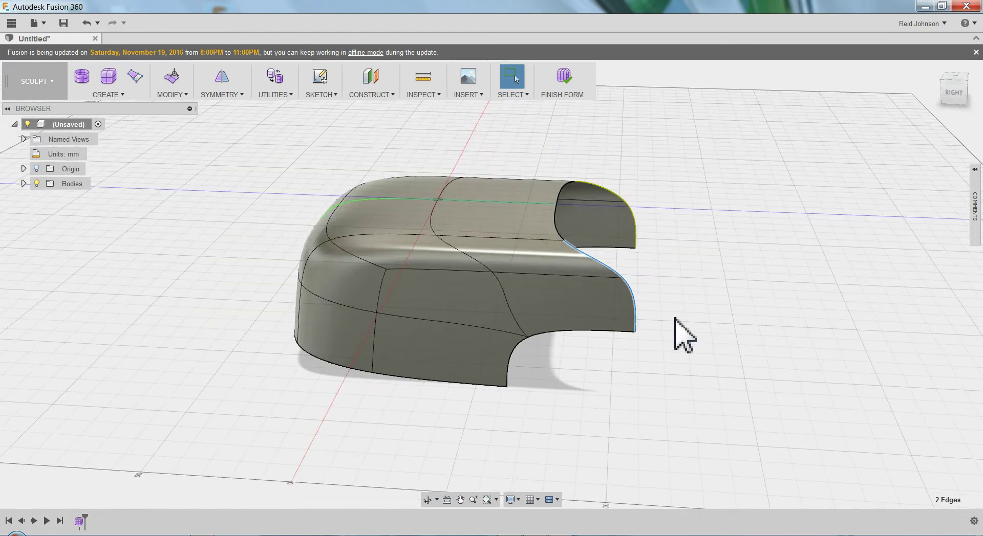
{"action": "middle_click_drag", "start_coordinate": [662, 302], "coordinate": [671, 270], "text": "shift"}
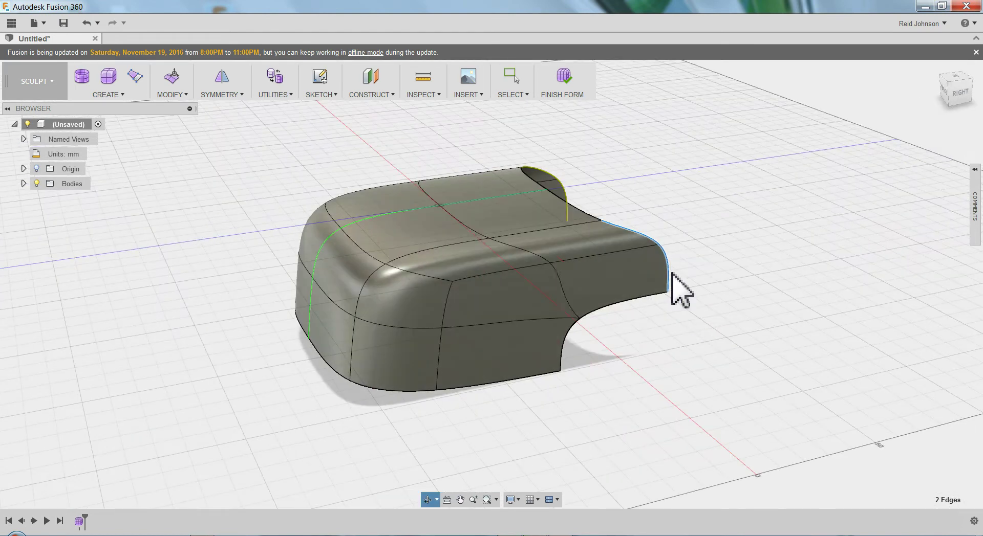
{"action": "scroll", "coordinate": [682, 274], "scroll_direction": "up", "scroll_amount": 2}
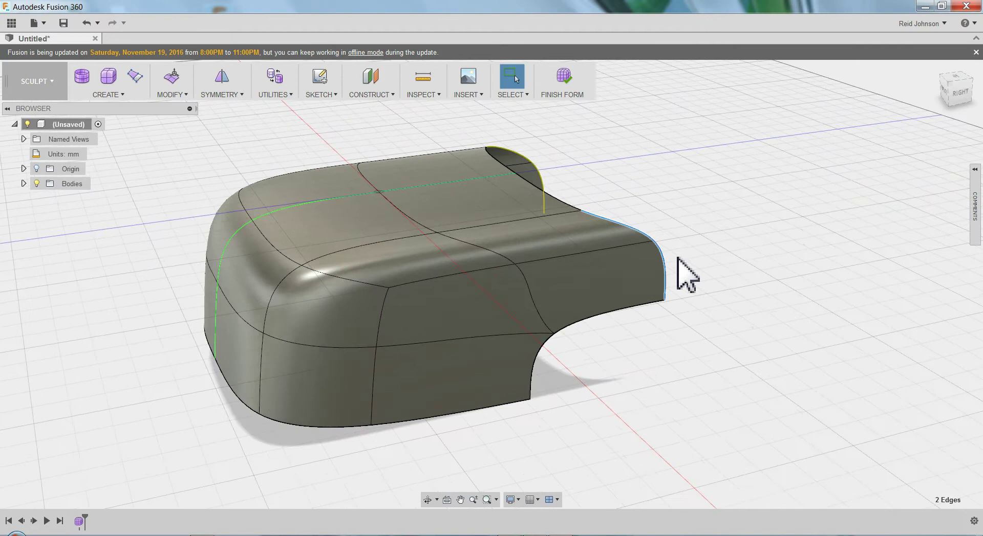
{"action": "right_click", "coordinate": [679, 261]}
{"action": "left_click", "coordinate": [714, 245]}
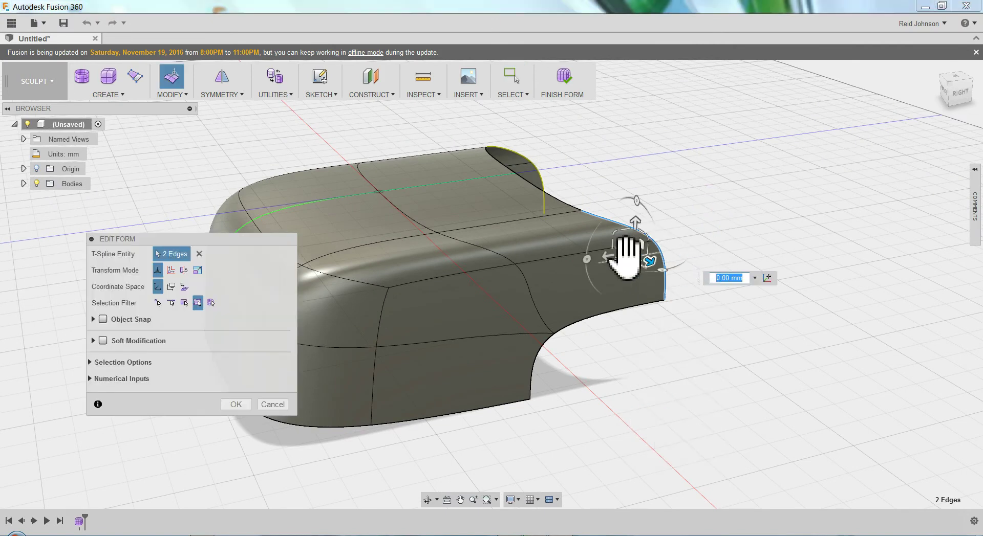
{"action": "left_click_drag", "start_coordinate": [612, 258], "coordinate": [706, 351]}
{"action": "left_click", "coordinate": [686, 299]}
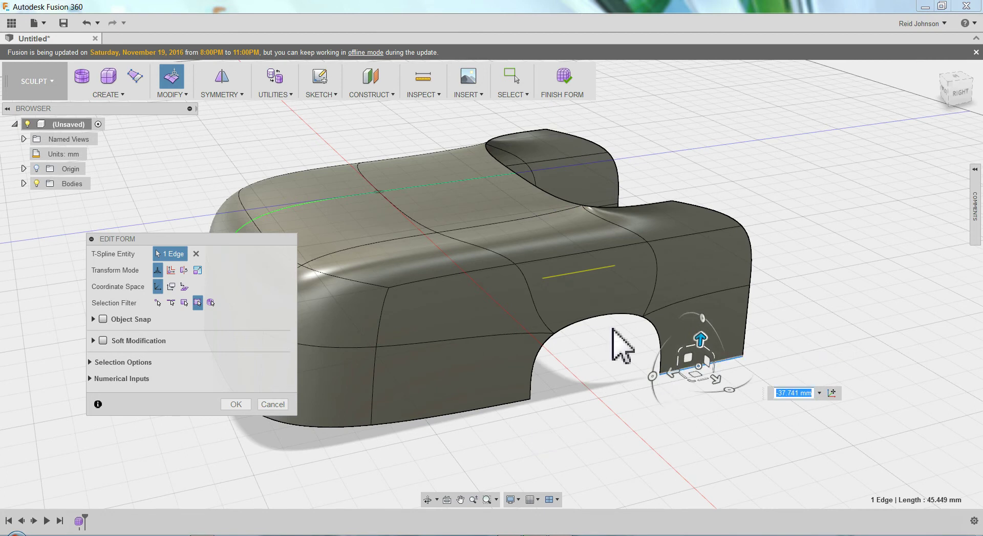
- Pull three rear edges backward to lengthen the body
{"action": "scroll", "coordinate": [612, 331], "scroll_direction": "down", "scroll_amount": 2}
{"action": "middle_click_drag", "start_coordinate": [612, 330], "coordinate": [655, 289]}
{"action": "left_click", "coordinate": [652, 352]}
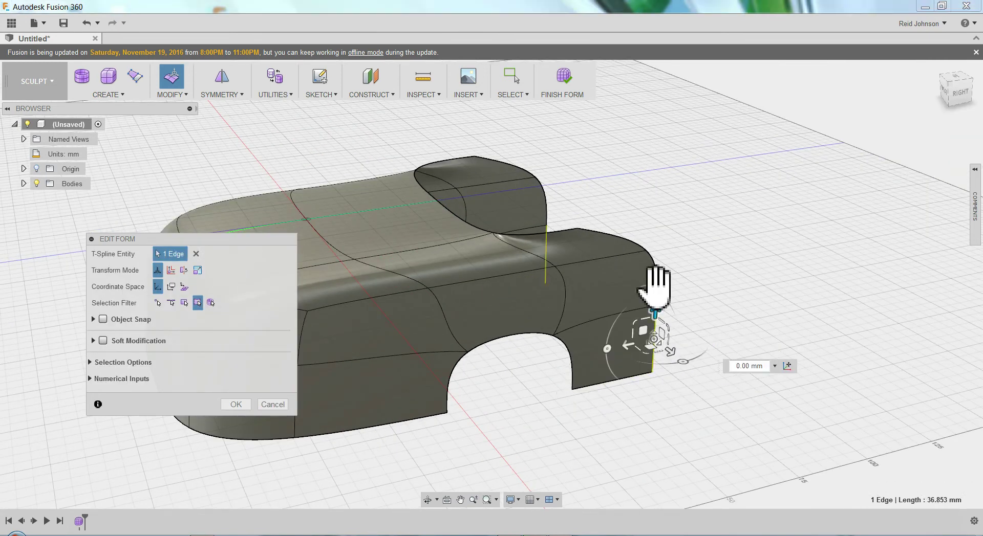
{"action": "left_click", "coordinate": [632, 240], "text": "shift"}
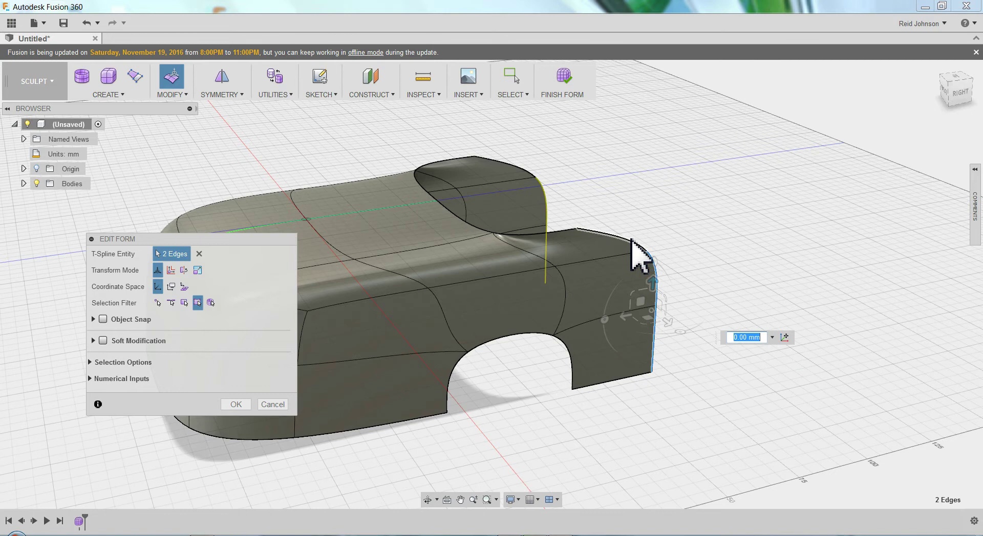
{"action": "left_click", "coordinate": [640, 250], "text": "shift"}
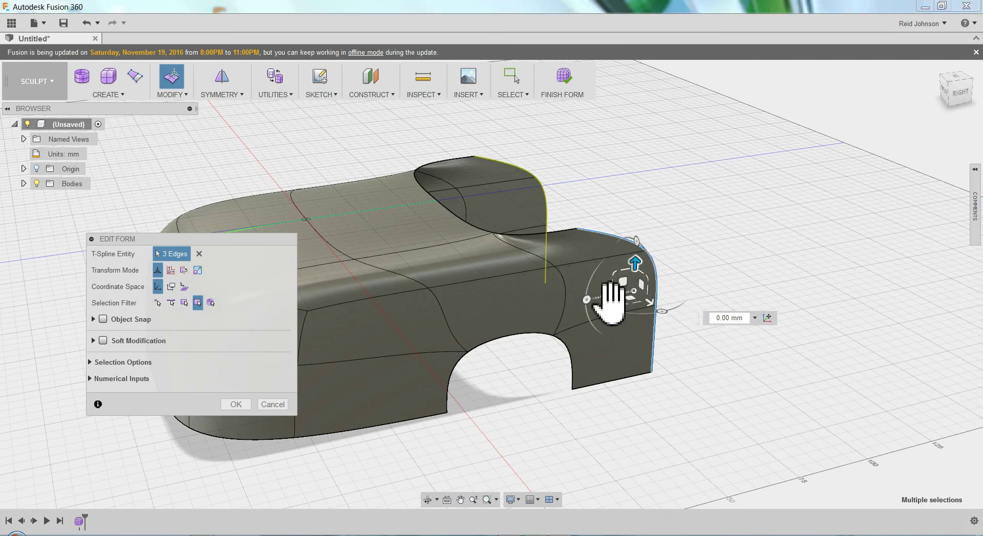
{"action": "left_click_drag", "start_coordinate": [612, 303], "coordinate": [768, 267]}
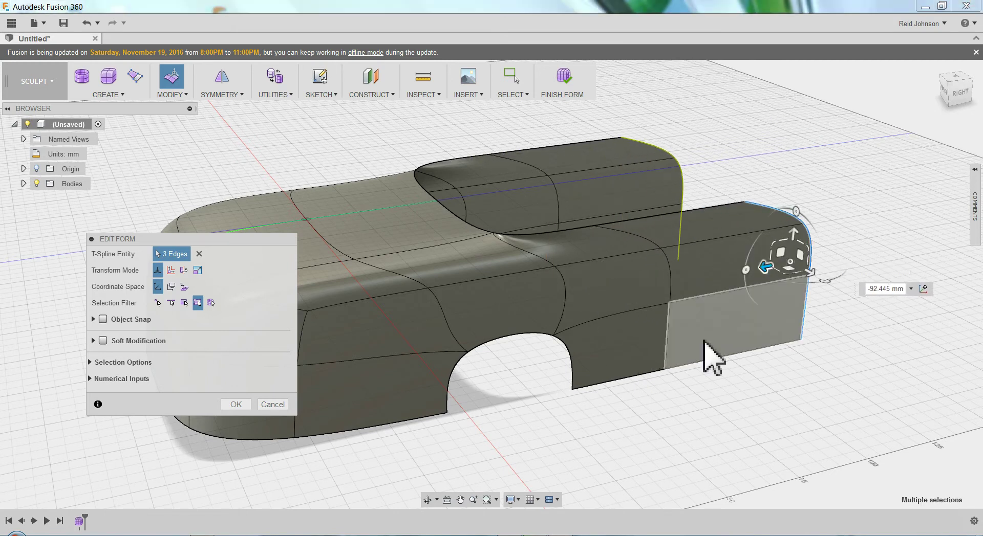
{"action": "middle_click_drag", "start_coordinate": [713, 359], "coordinate": [537, 427]}
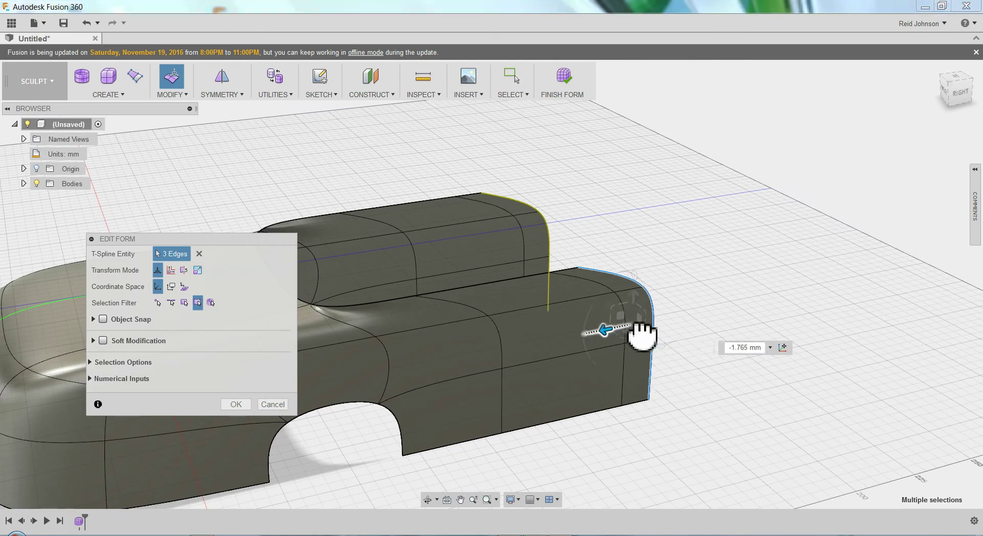
{"action": "left_click_drag", "start_coordinate": [639, 332], "coordinate": [669, 326]}
{"action": "left_click", "coordinate": [681, 430]}
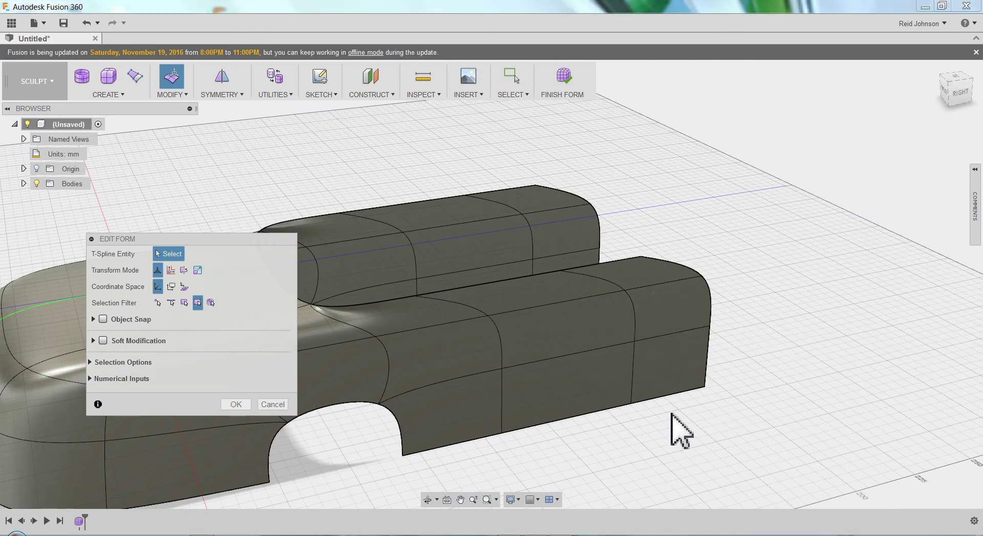
- Extend the side section's two rear edges further backward
{"action": "middle_click_drag", "start_coordinate": [680, 426], "coordinate": [614, 425]}
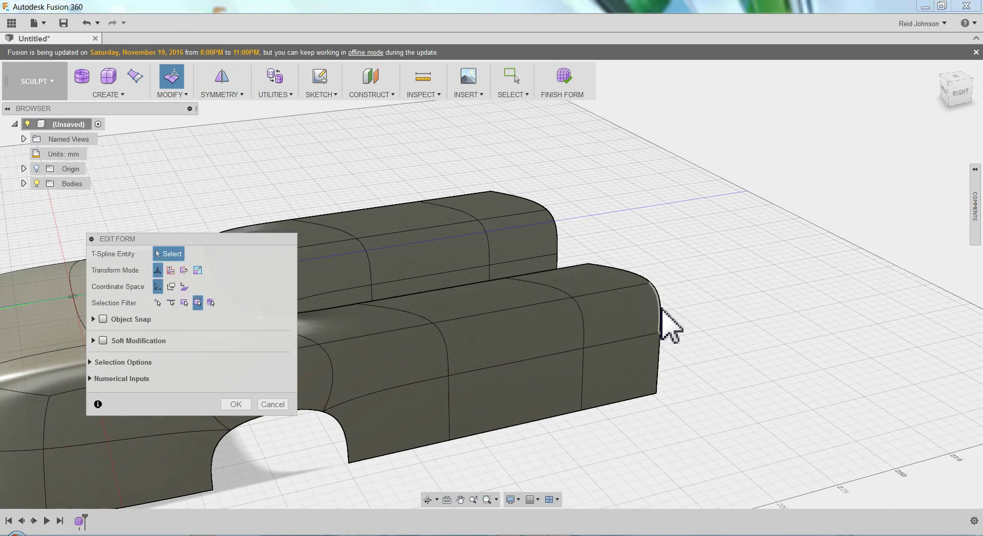
{"action": "left_click", "coordinate": [660, 308]}
{"action": "middle_click_drag", "start_coordinate": [637, 271], "coordinate": [666, 288]}
{"action": "left_click", "coordinate": [660, 290], "text": "shift"}
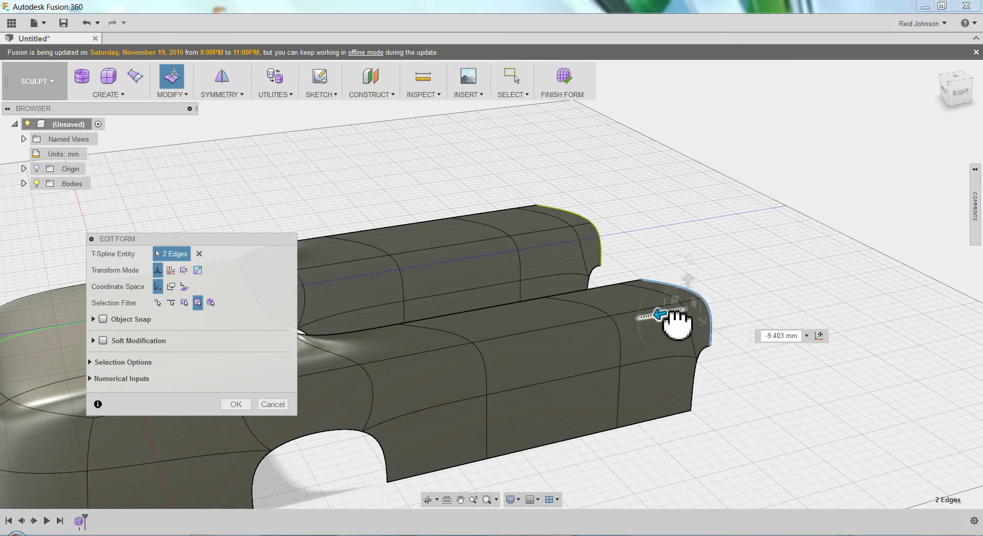
{"action": "left_click_drag", "start_coordinate": [676, 323], "coordinate": [732, 322]}
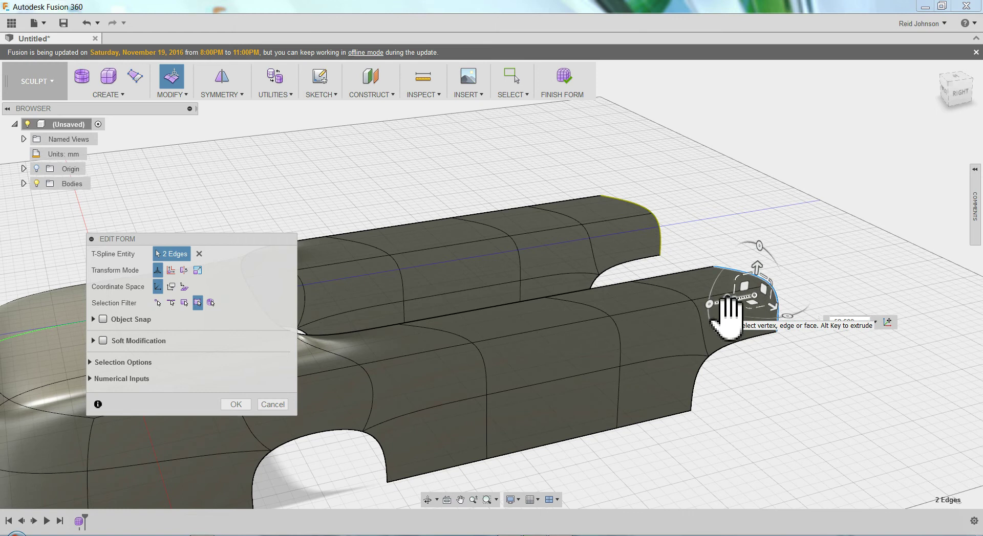
{"action": "middle_click_drag", "start_coordinate": [727, 317], "coordinate": [627, 332]}
{"action": "left_click_drag", "start_coordinate": [620, 335], "coordinate": [665, 330]}
- Drag the rear bottom edge down about 36 mm behind the wheel arch
{"action": "left_click", "coordinate": [687, 357]}
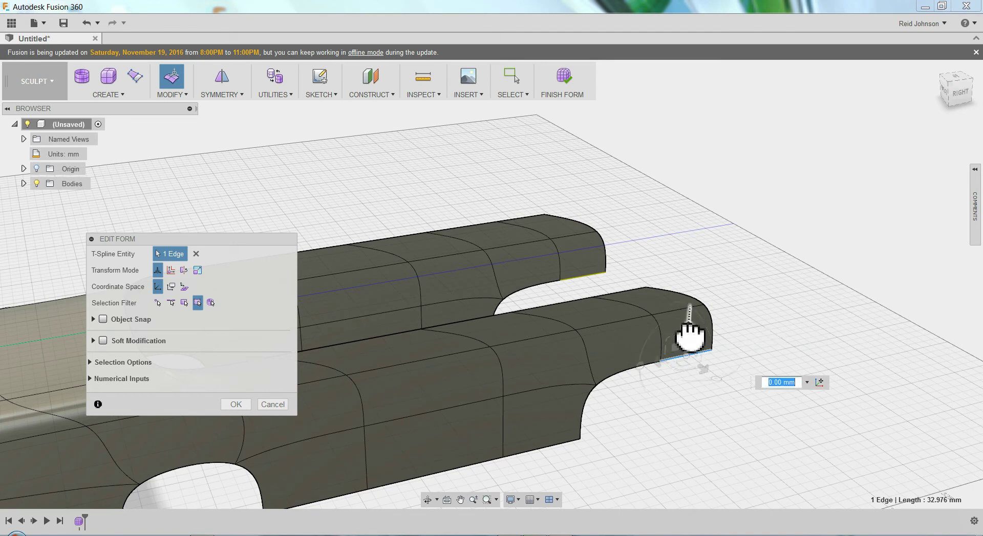
{"action": "left_click_drag", "start_coordinate": [689, 333], "coordinate": [684, 392]}
{"action": "middle_click_drag", "start_coordinate": [684, 391], "coordinate": [713, 394], "text": "shift"}
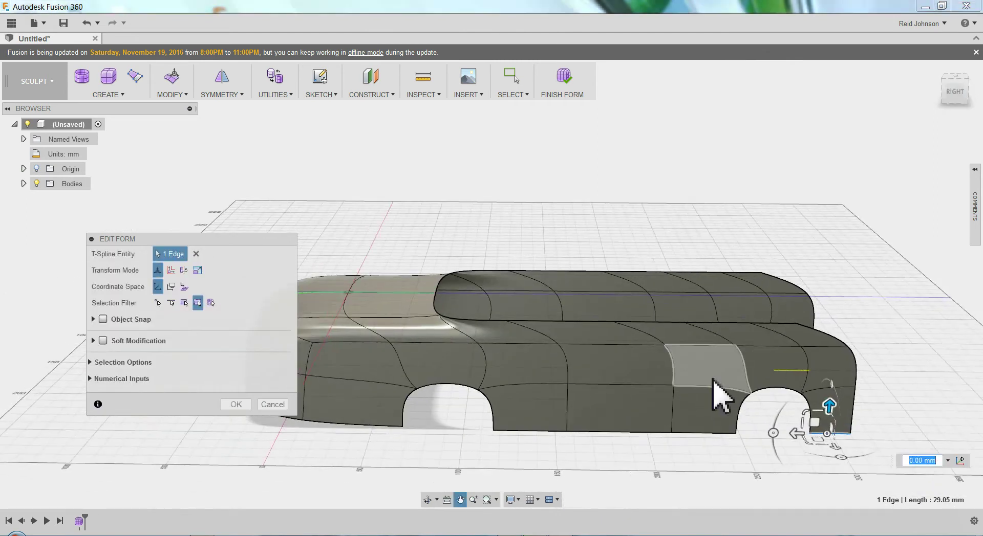
{"action": "middle_click_drag", "start_coordinate": [665, 368], "coordinate": [731, 323], "text": "shift"}
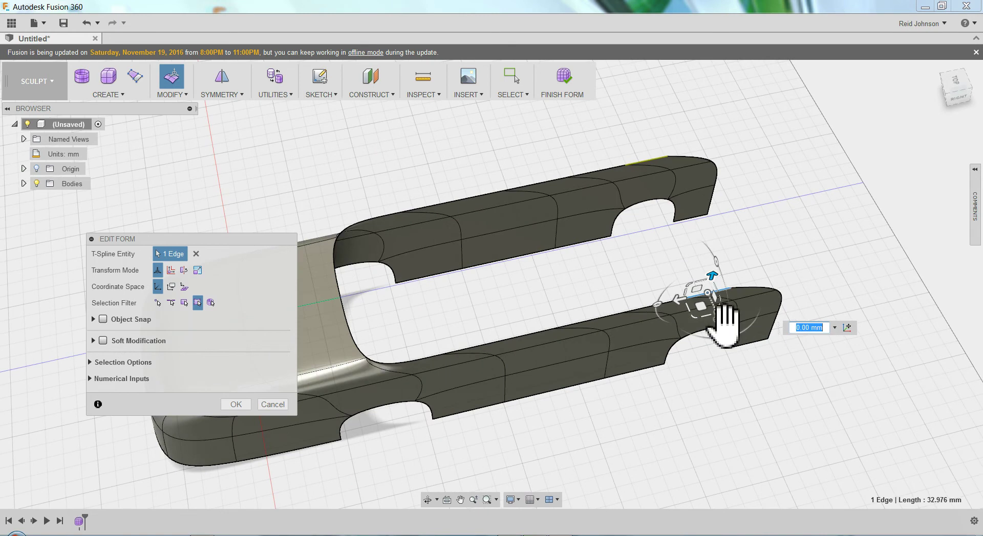
- Pull the selected edge inward toward the centre and commit the form edit
{"action": "left_click_drag", "start_coordinate": [723, 320], "coordinate": [693, 261]}
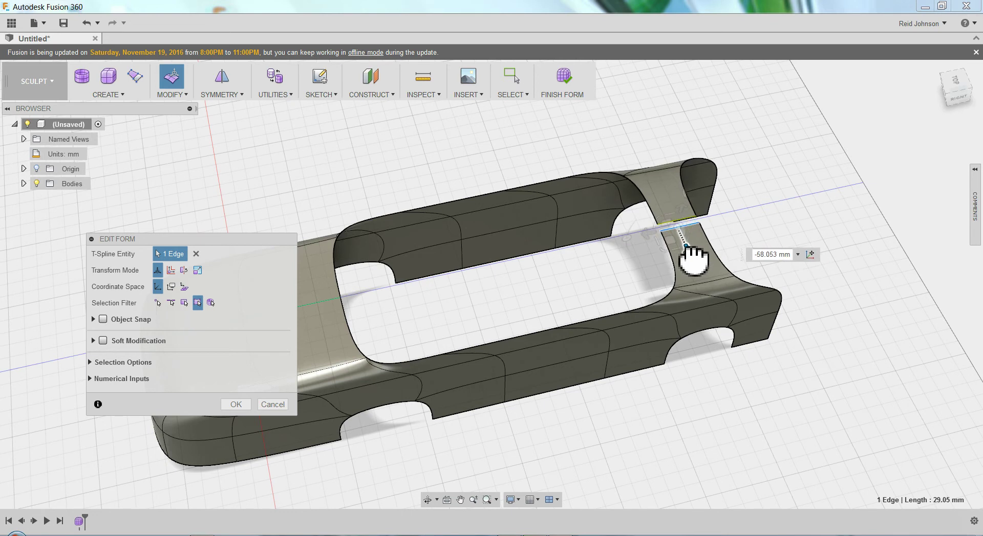
{"action": "left_click", "coordinate": [240, 405]}
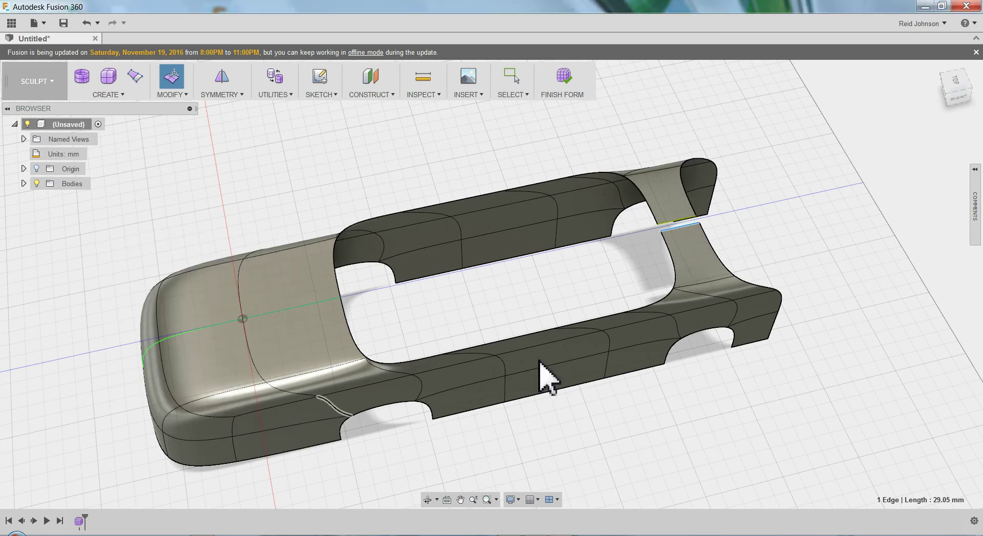
{"action": "mouse_move", "coordinate": [748, 338]}
{"action": "middle_mouse_down", "text": "shift"}
{"action": "mouse_move", "coordinate": [714, 329]}
{"action": "mouse_move", "coordinate": [702, 417]}
{"action": "mouse_move", "coordinate": [710, 393]}
{"action": "middle_mouse_up", "text": "shift"}
{"action": "scroll", "coordinate": [702, 417], "scroll_direction": "up", "scroll_amount": 5}
{"action": "scroll", "coordinate": [710, 393], "scroll_direction": "down", "scroll_amount": 5}
{"action": "scroll", "coordinate": [354, 200], "scroll_direction": "up", "scroll_amount": 5}
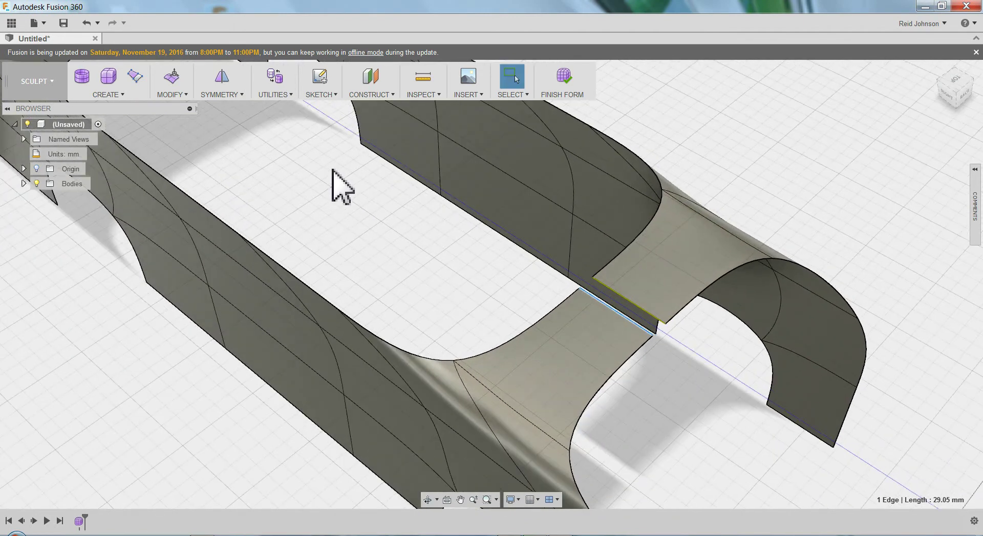
- Weld the two corner vertex pairs joining the rear panel to the side walls
{"action": "left_click", "coordinate": [180, 97]}
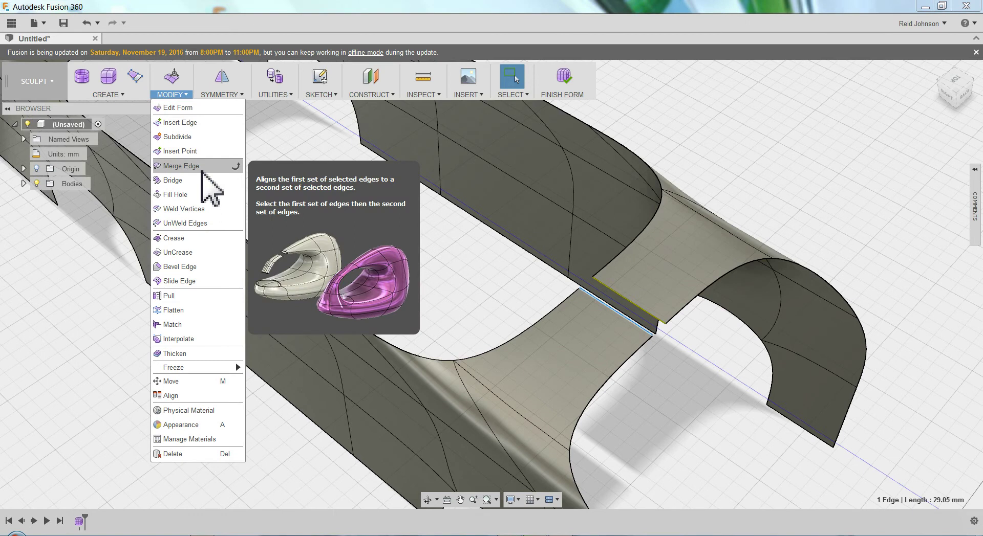
{"action": "left_click", "coordinate": [198, 209]}
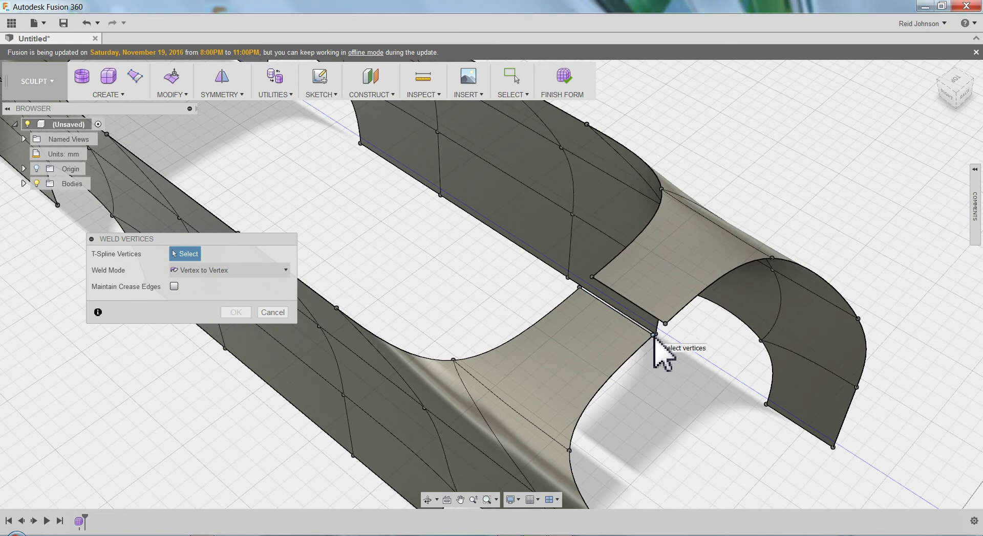
{"action": "left_click", "coordinate": [655, 335]}
{"action": "left_click", "coordinate": [665, 324]}
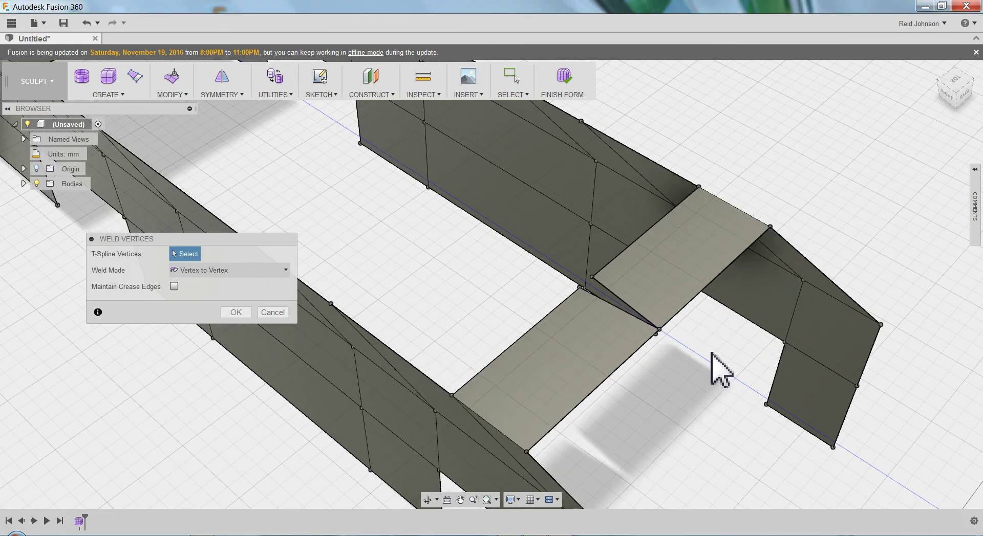
{"action": "left_click", "coordinate": [580, 288]}
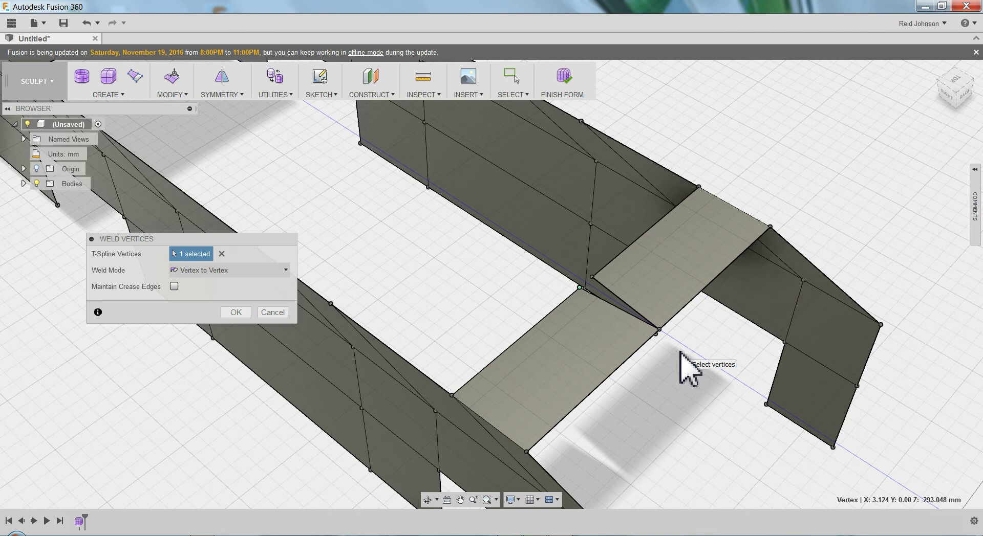
{"action": "left_click", "coordinate": [592, 278]}
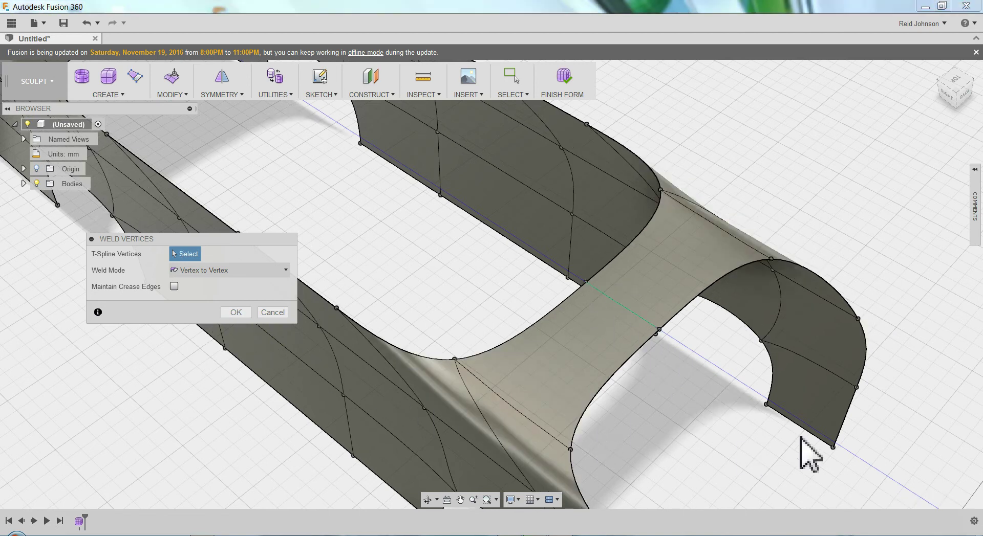
{"action": "left_click", "coordinate": [248, 313]}
{"action": "scroll", "coordinate": [589, 415], "scroll_direction": "down", "scroll_amount": 5}
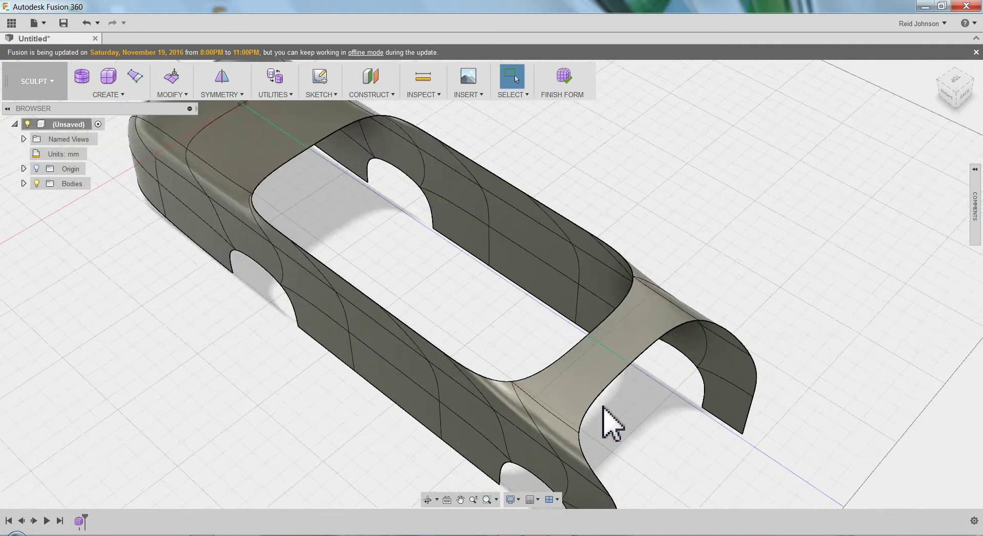
- Use Edit Form to stretch the selected edge pair outward and down toward the ground
{"action": "middle_click_drag", "start_coordinate": [652, 410], "coordinate": [614, 394], "text": "shift"}
{"action": "scroll", "coordinate": [612, 353], "scroll_direction": "up", "scroll_amount": 3}
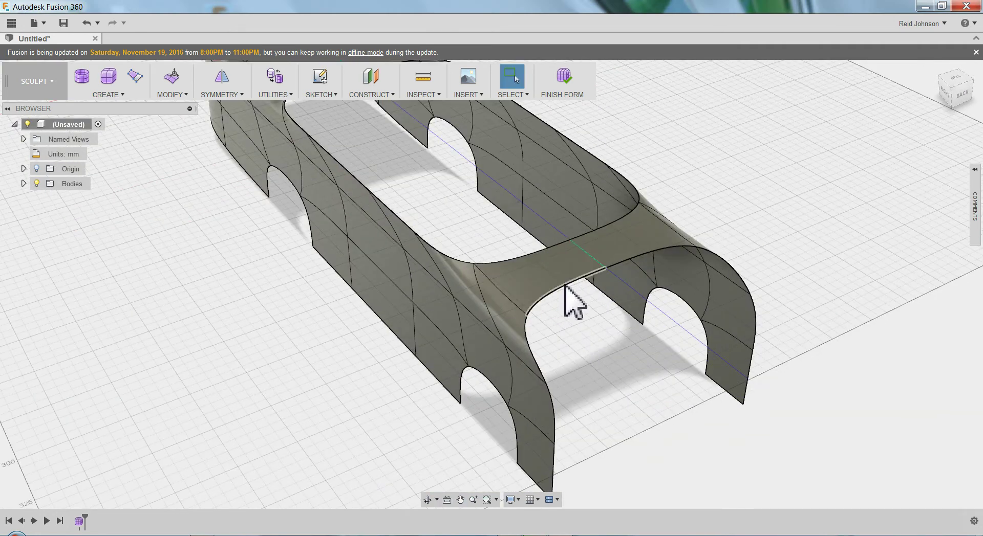
{"action": "left_click", "coordinate": [602, 269]}
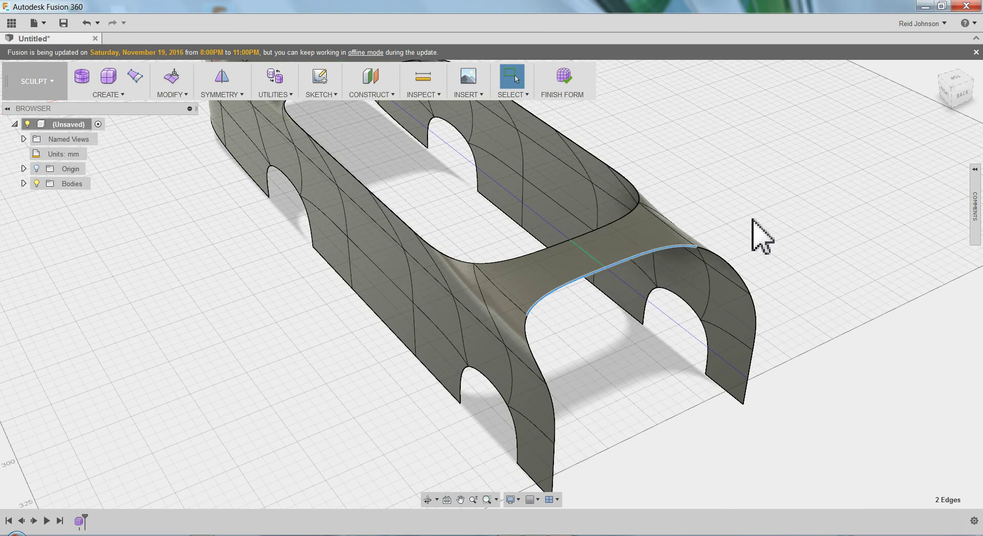
{"action": "right_click", "coordinate": [770, 217]}
{"action": "left_click", "coordinate": [814, 203]}
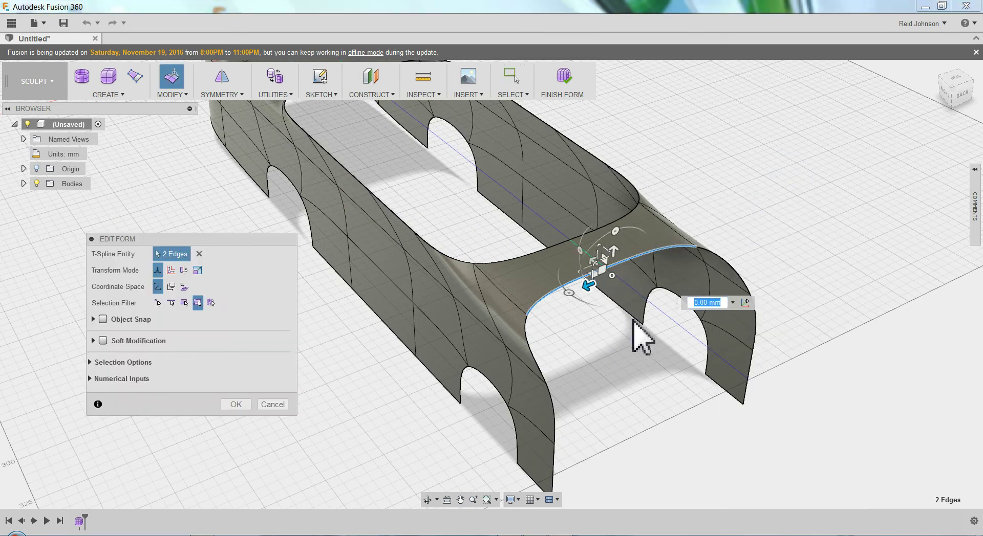
{"action": "middle_click_drag", "start_coordinate": [637, 333], "coordinate": [663, 289], "text": "shift"}
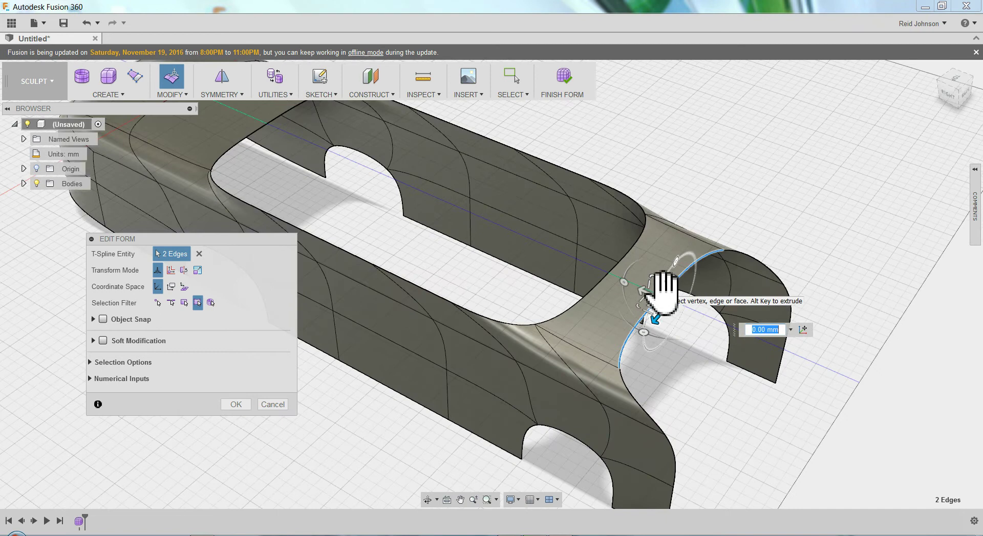
{"action": "left_click_drag", "start_coordinate": [666, 289], "coordinate": [748, 407]}
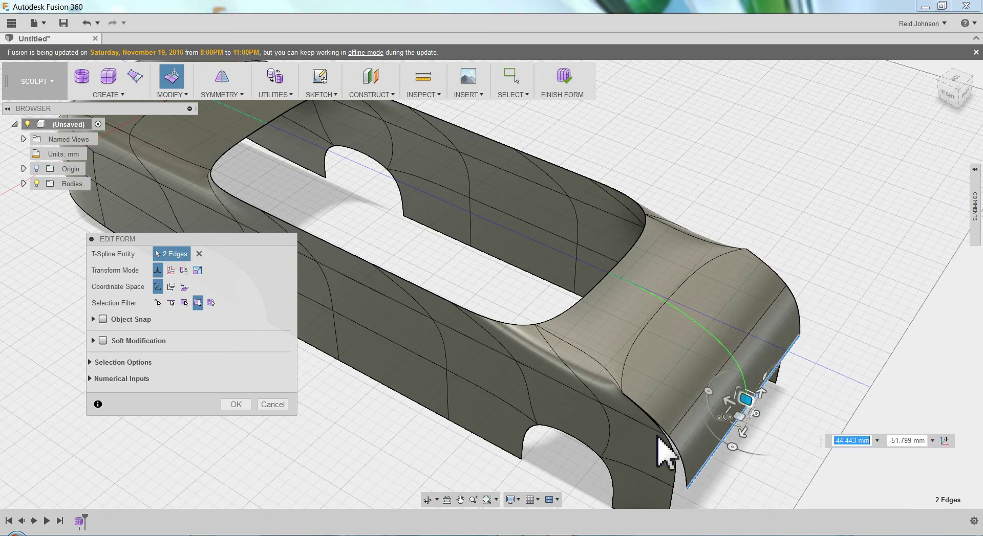
{"action": "middle_click_drag", "start_coordinate": [660, 450], "coordinate": [663, 353]}
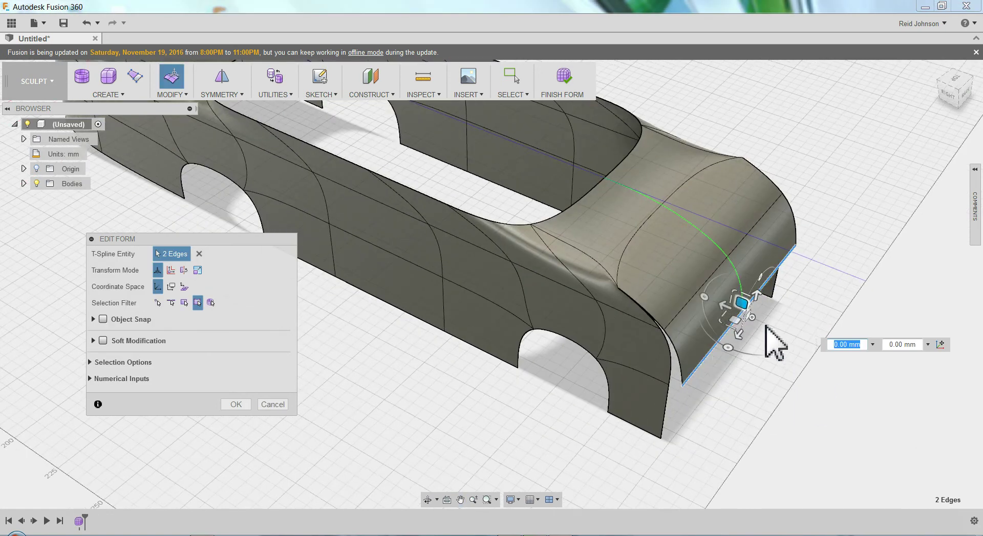
{"action": "left_click_drag", "start_coordinate": [742, 304], "coordinate": [737, 362]}
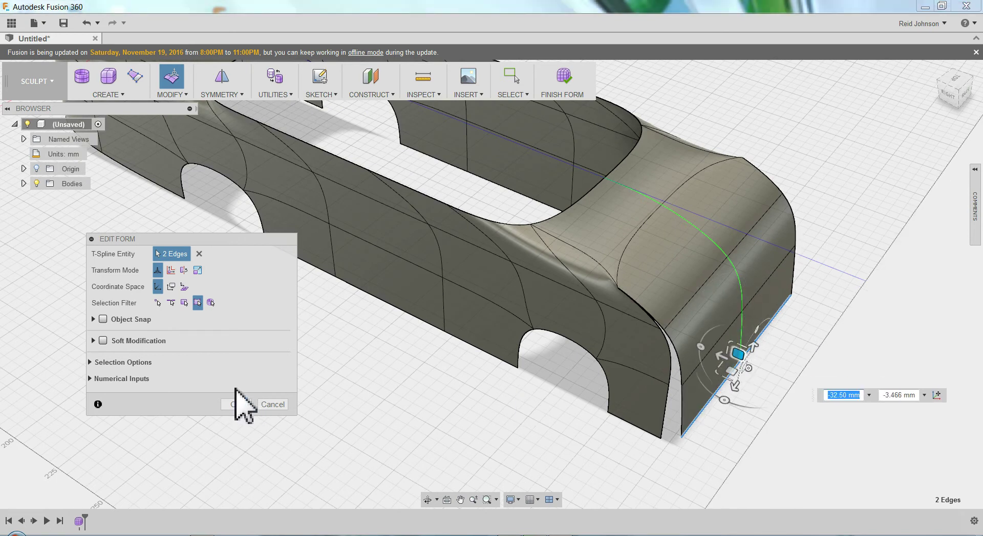
{"action": "left_click", "coordinate": [236, 405]}
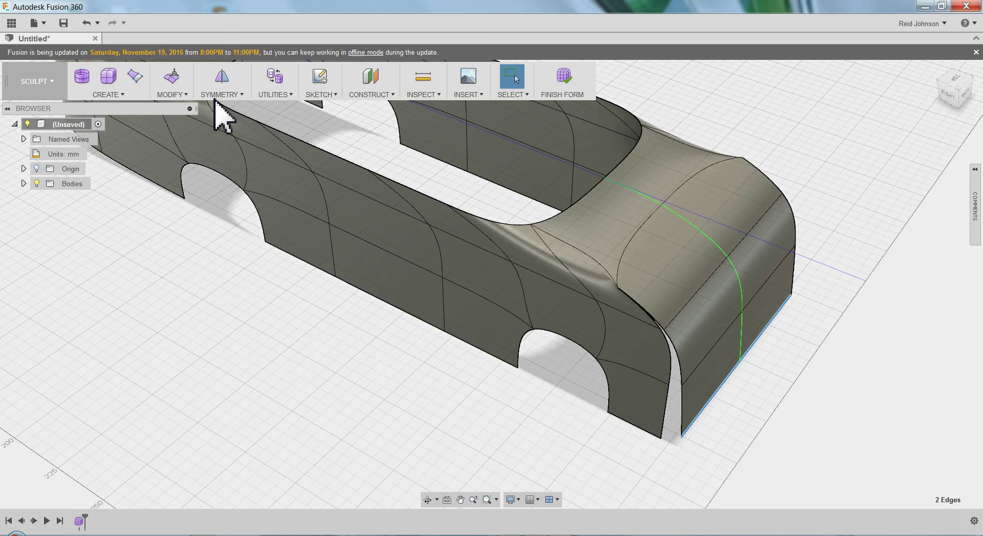
- Weld the corner vertex pairs closing the gap between the new panel and the side wall
{"action": "left_click", "coordinate": [172, 100]}
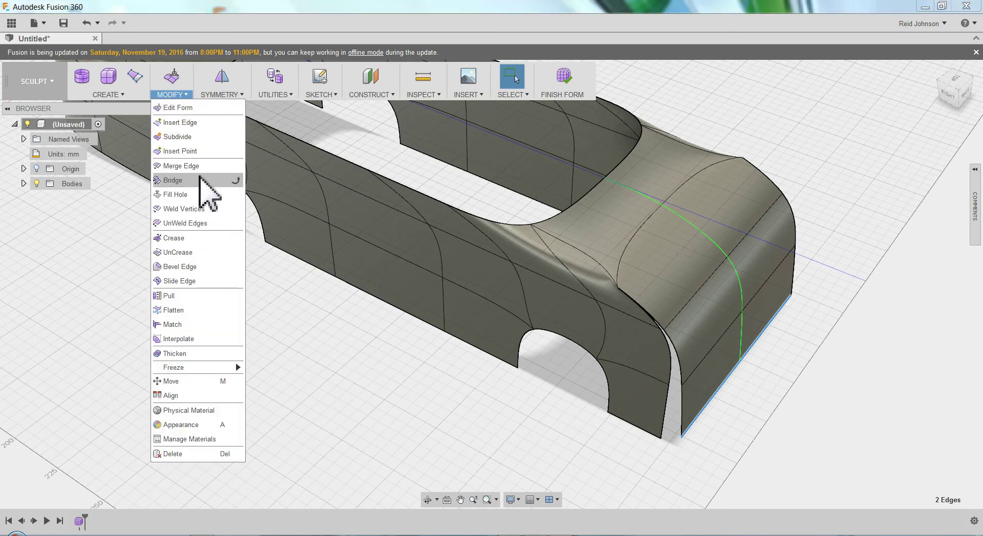
{"action": "left_click", "coordinate": [196, 210]}
{"action": "scroll", "coordinate": [666, 335], "scroll_direction": "up", "scroll_amount": 5}
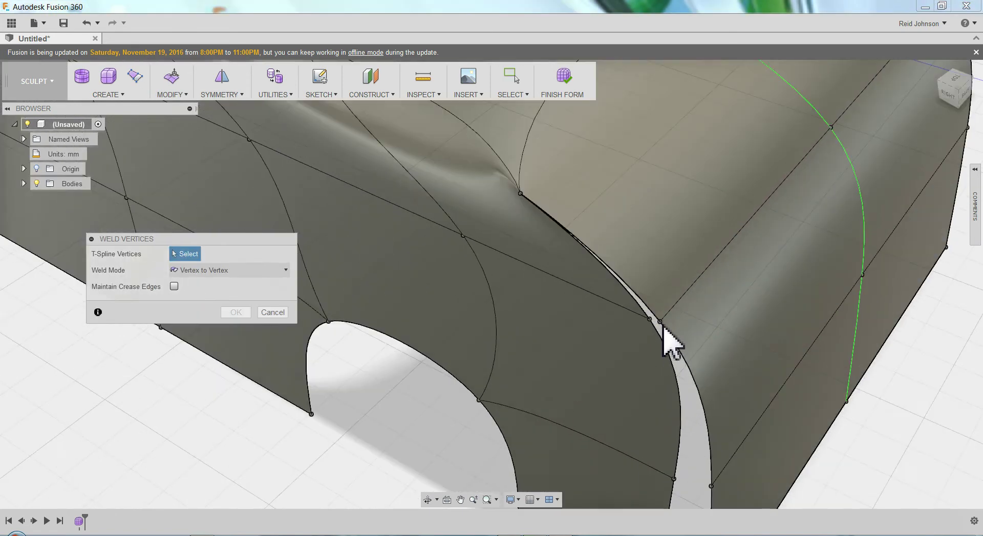
{"action": "left_click", "coordinate": [650, 319]}
{"action": "left_click", "coordinate": [660, 321]}
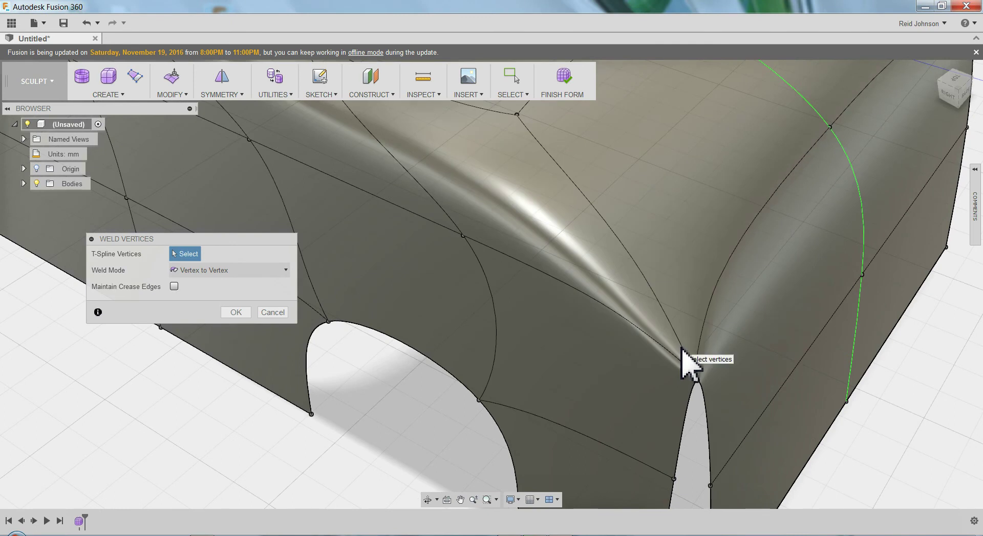
{"action": "scroll", "coordinate": [689, 353], "scroll_direction": "down", "scroll_amount": 5}
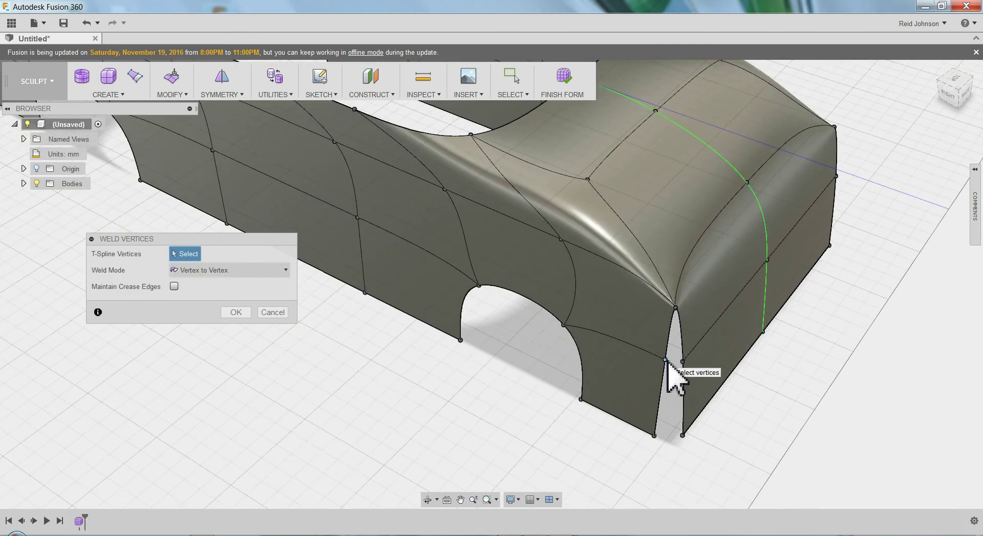
{"action": "left_click", "coordinate": [666, 360]}
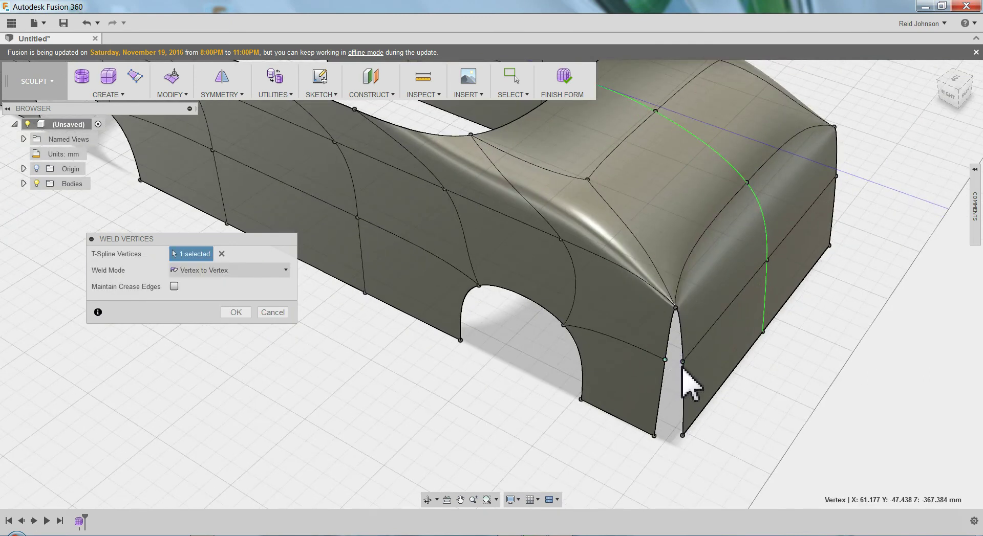
{"action": "left_click", "coordinate": [683, 362]}
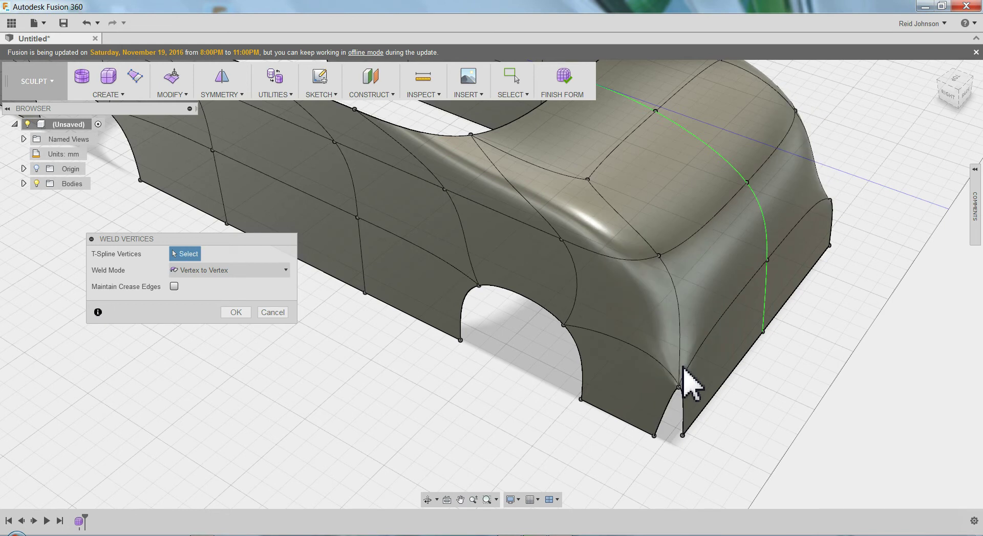
{"action": "left_click", "coordinate": [654, 437]}
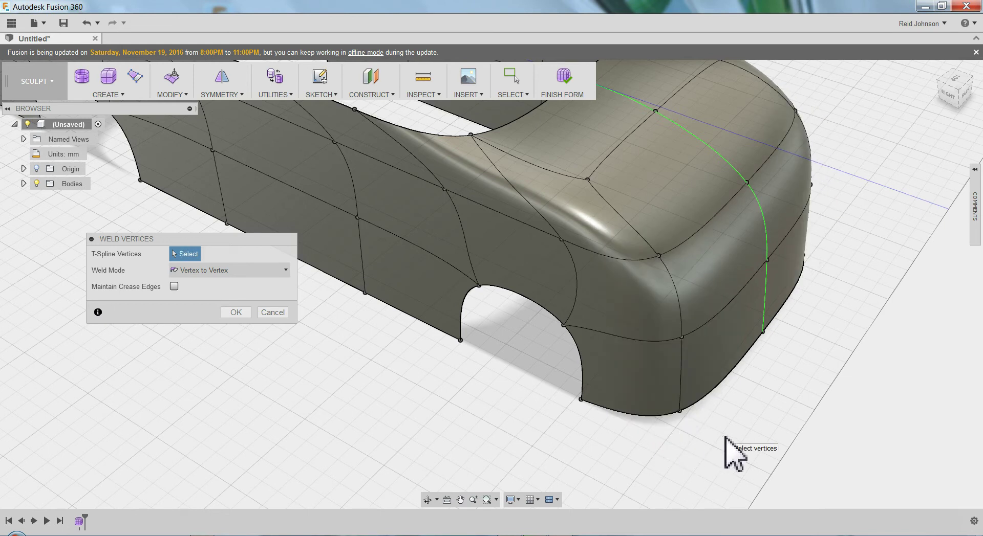
{"action": "scroll", "coordinate": [724, 449], "scroll_direction": "down", "scroll_amount": 5}
{"action": "middle_click_drag", "start_coordinate": [573, 429], "coordinate": [665, 414], "text": "shift"}
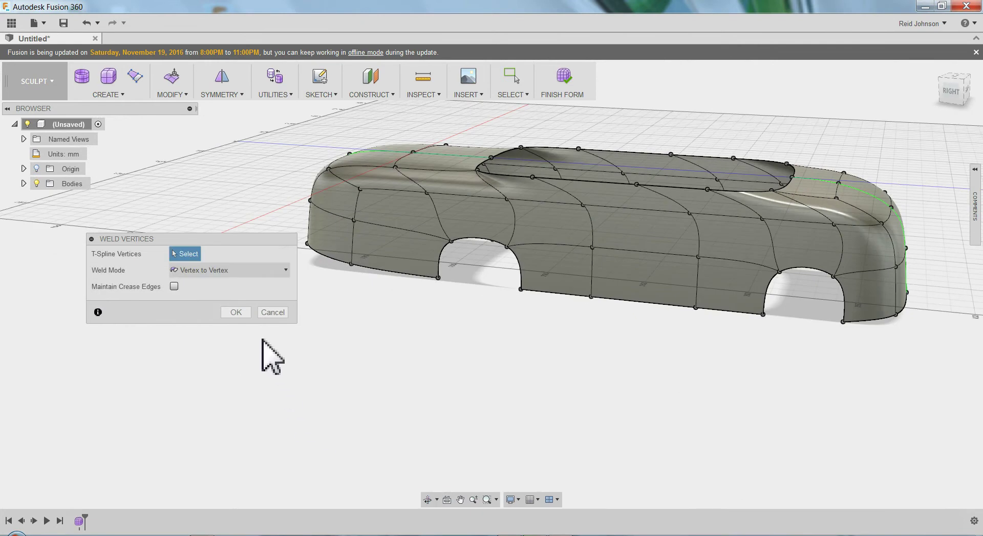
- Finish the vertex welds, then test pushing a front edge out 8.8 mm and cancel it
{"action": "left_click", "coordinate": [236, 312]}
{"action": "middle_click_drag", "start_coordinate": [441, 371], "coordinate": [518, 391], "text": "shift"}
{"action": "scroll", "coordinate": [318, 395], "scroll_direction": "up", "scroll_amount": 5}
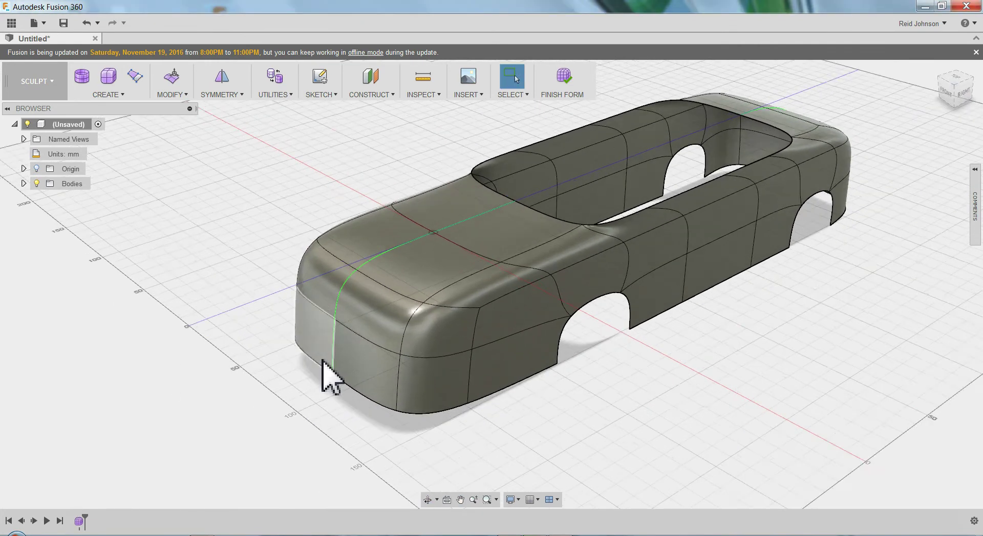
{"action": "right_click", "coordinate": [336, 353]}
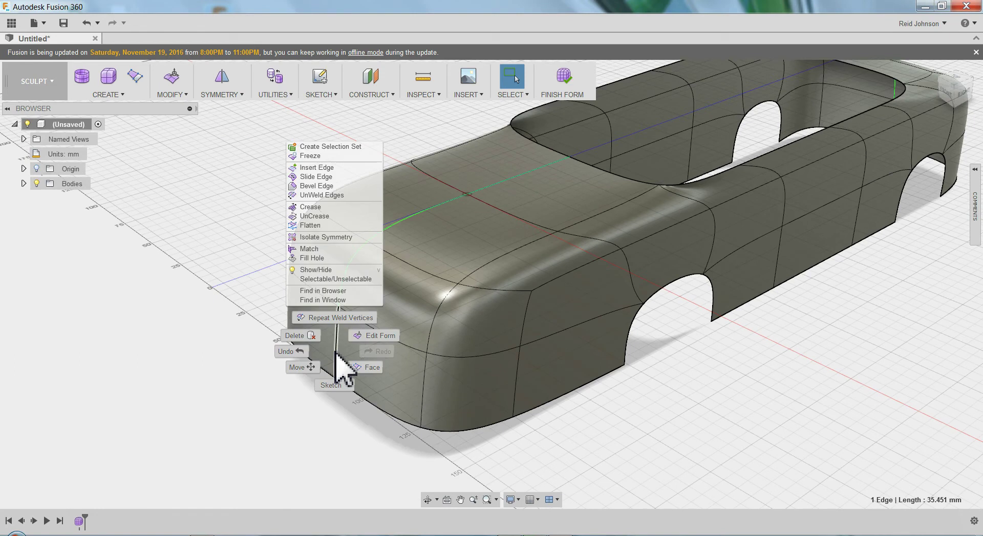
{"action": "left_click", "coordinate": [374, 336]}
{"action": "left_click_drag", "start_coordinate": [318, 353], "coordinate": [294, 365]}
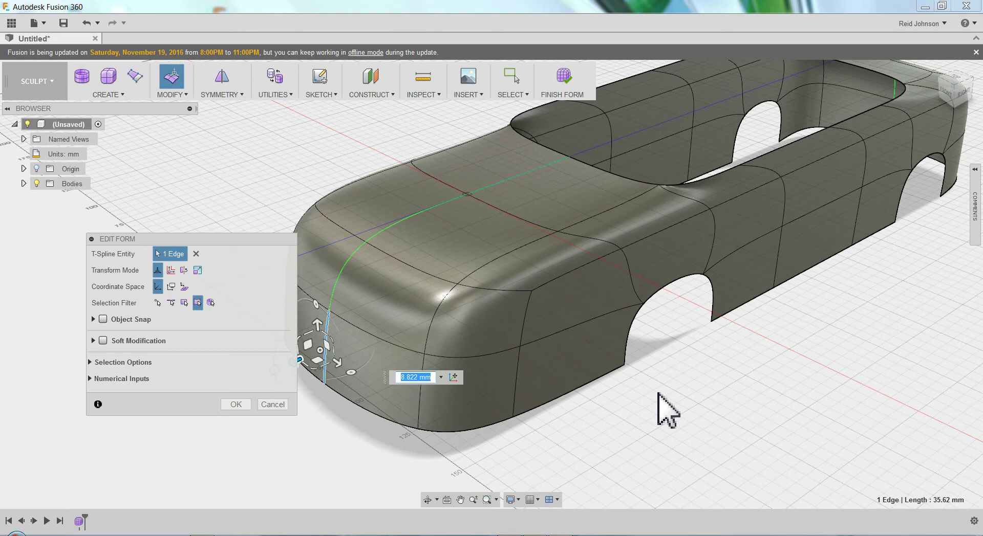
{"action": "middle_click_drag", "start_coordinate": [659, 394], "coordinate": [592, 378], "text": "shift"}
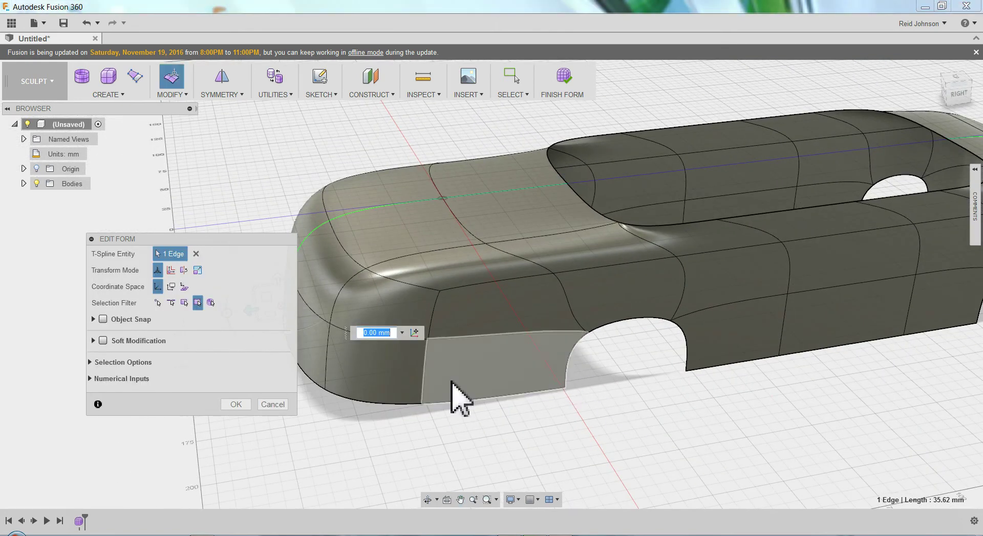
{"action": "left_click", "coordinate": [271, 405]}
- Select the rear wheel-arch edge loop
{"action": "scroll", "coordinate": [589, 389], "scroll_direction": "up", "scroll_amount": 2}
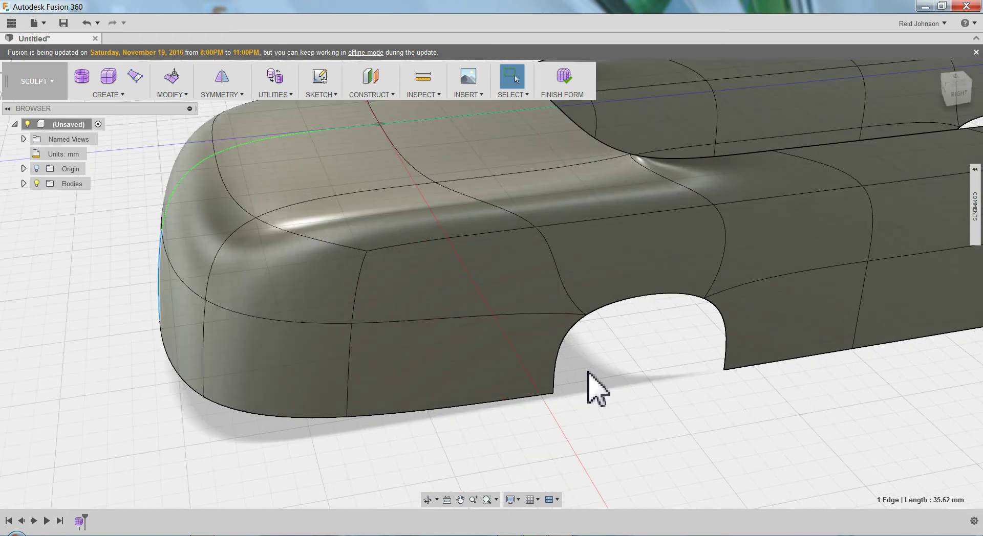
{"action": "scroll", "coordinate": [569, 358], "scroll_direction": "down", "scroll_amount": 3}
{"action": "double_click", "coordinate": [569, 359]}
{"action": "scroll", "coordinate": [569, 359], "scroll_direction": "up", "scroll_amount": 3}
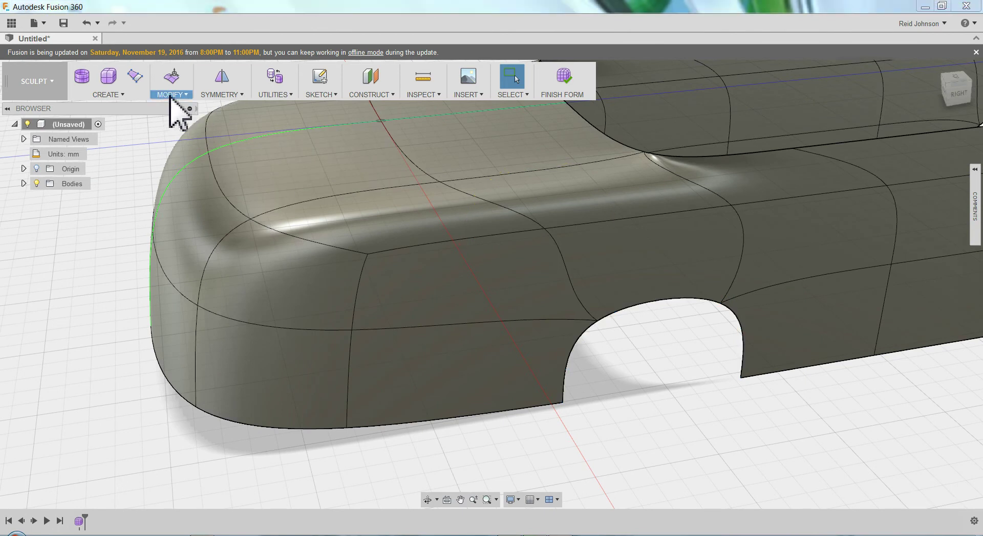
{"action": "left_click", "coordinate": [171, 94]}
{"action": "left_click", "coordinate": [609, 393]}
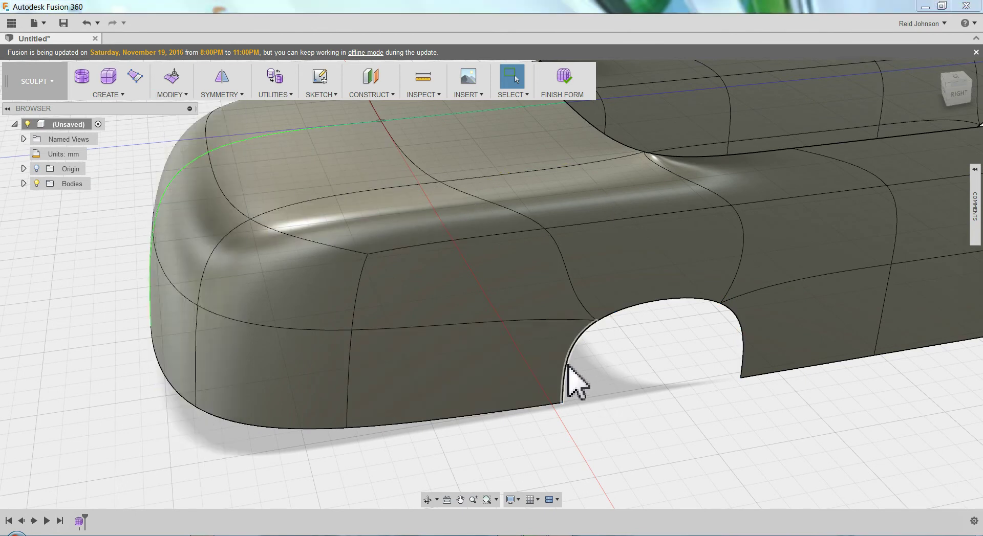
{"action": "double_click", "coordinate": [567, 364]}
{"action": "left_click", "coordinate": [169, 94]}
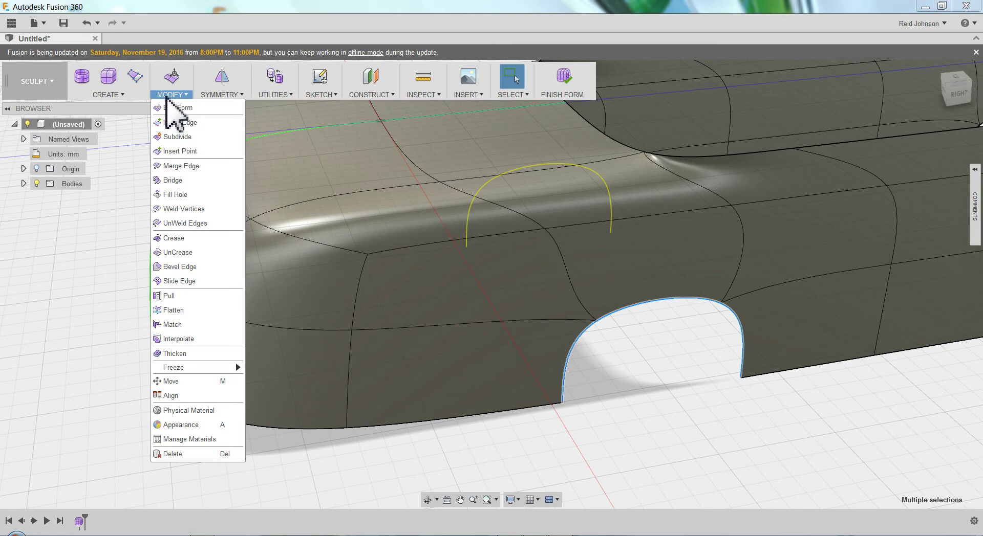
{"action": "left_click", "coordinate": [174, 116]}
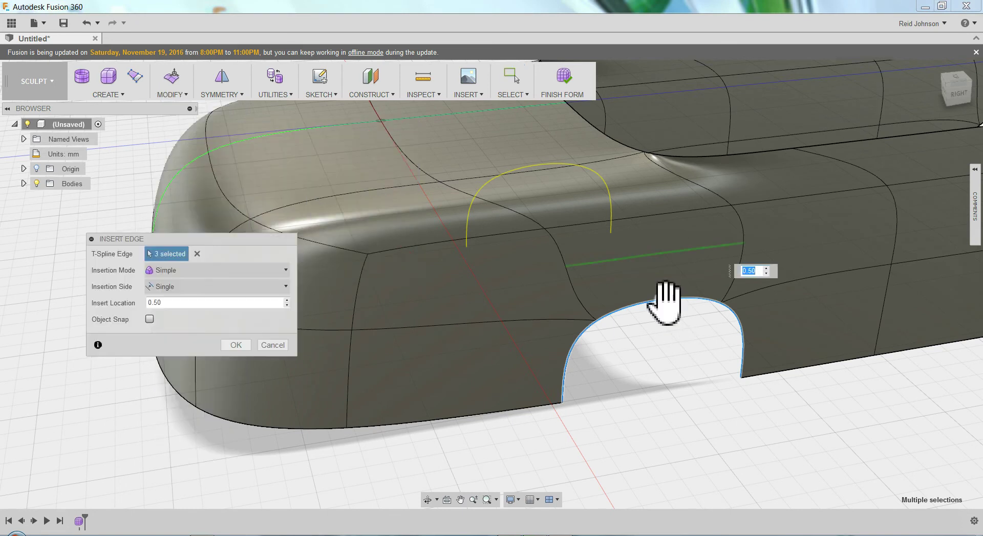
{"action": "left_click_drag", "start_coordinate": [661, 301], "coordinate": [664, 344]}
{"action": "left_click", "coordinate": [277, 346]}
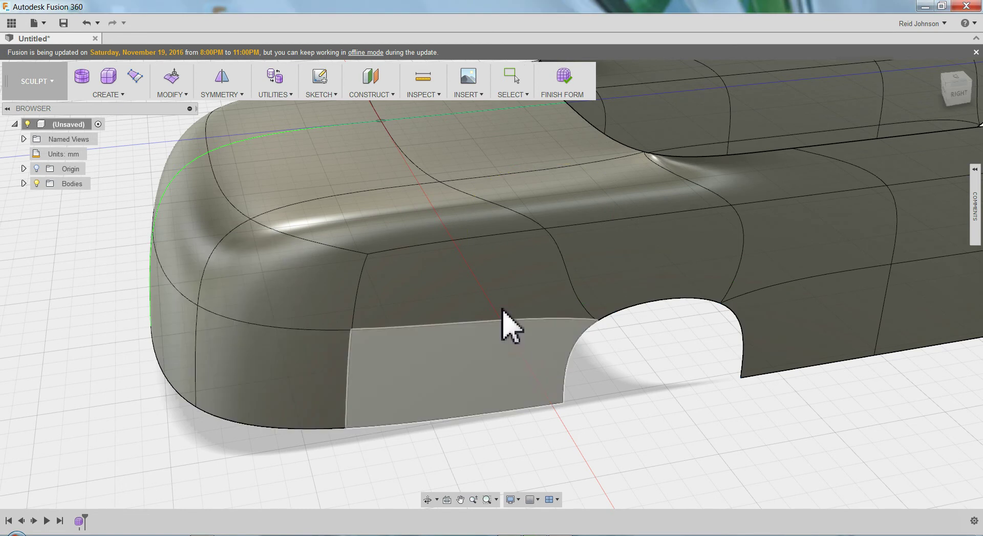
- Insert points from the bottom edge, up over the rear wheel arch and back down, outlining a fender
{"action": "left_click", "coordinate": [170, 94]}
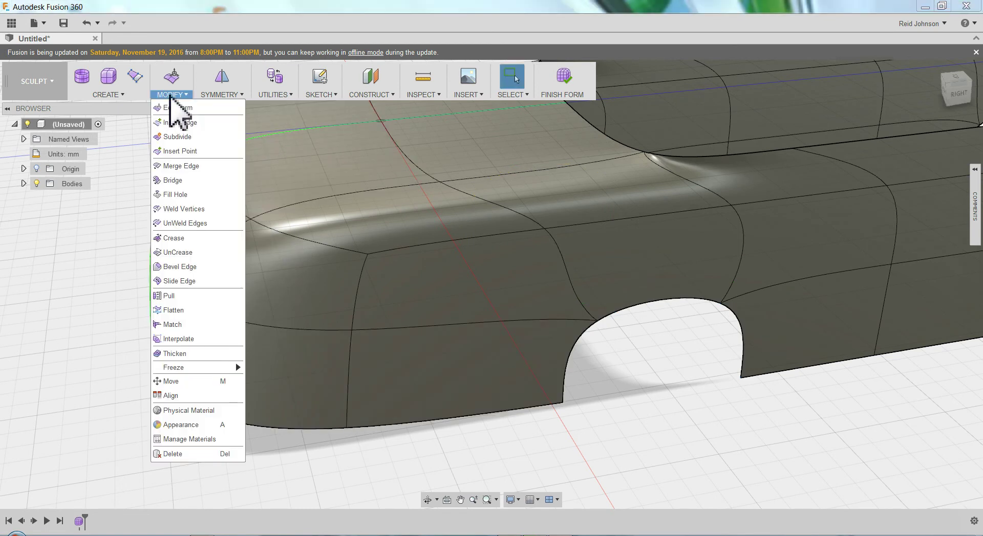
{"action": "left_click", "coordinate": [177, 152]}
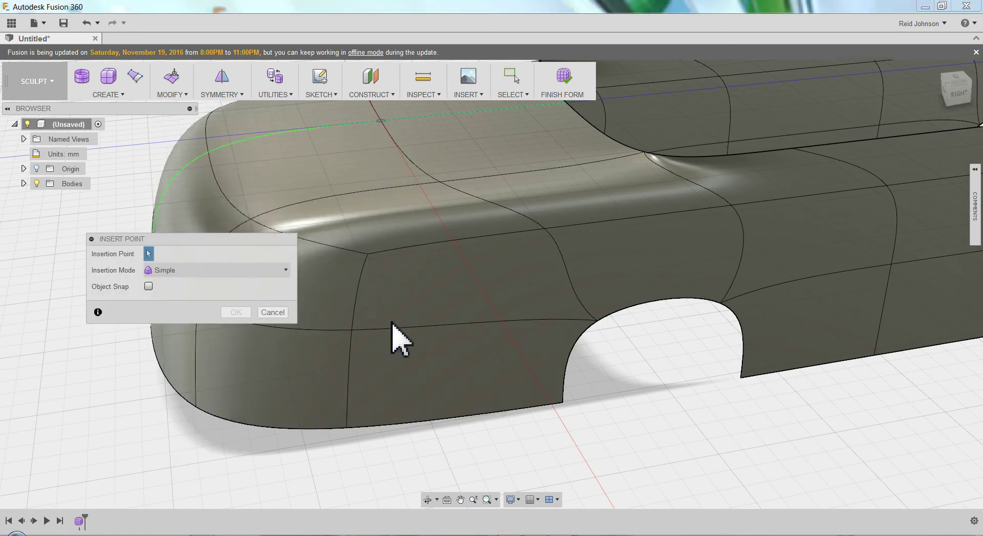
{"action": "left_click", "coordinate": [542, 406]}
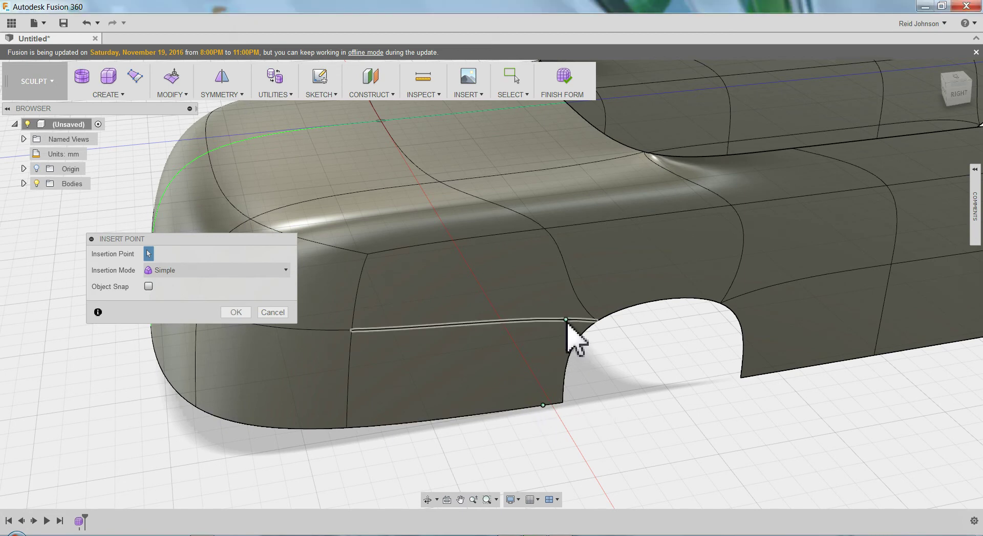
{"action": "left_click", "coordinate": [566, 320]}
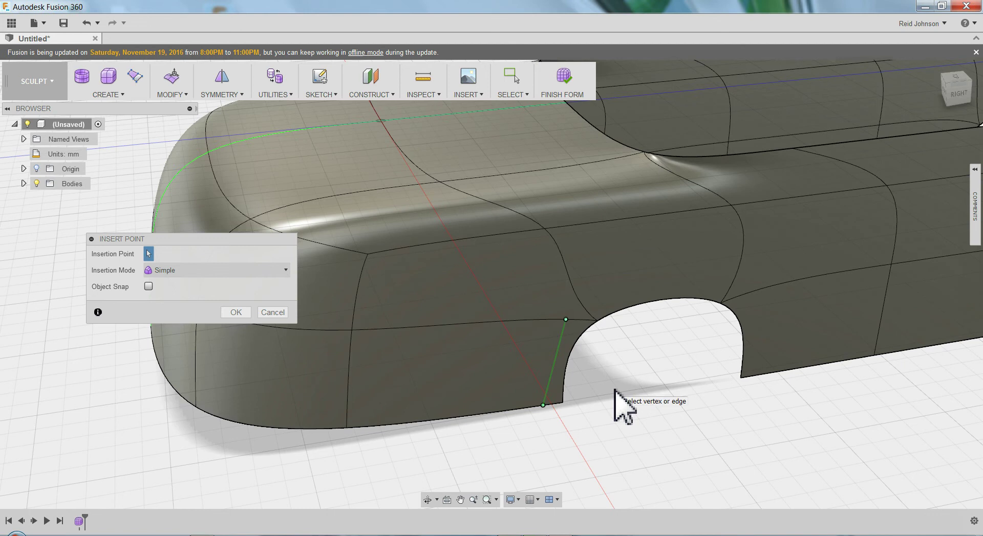
{"action": "left_click", "coordinate": [580, 303]}
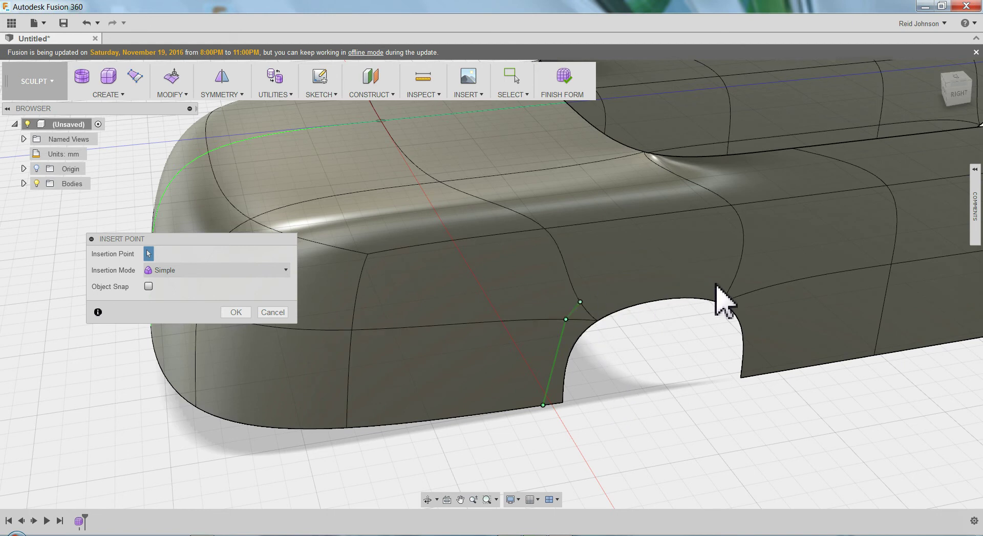
{"action": "left_click", "coordinate": [732, 285]}
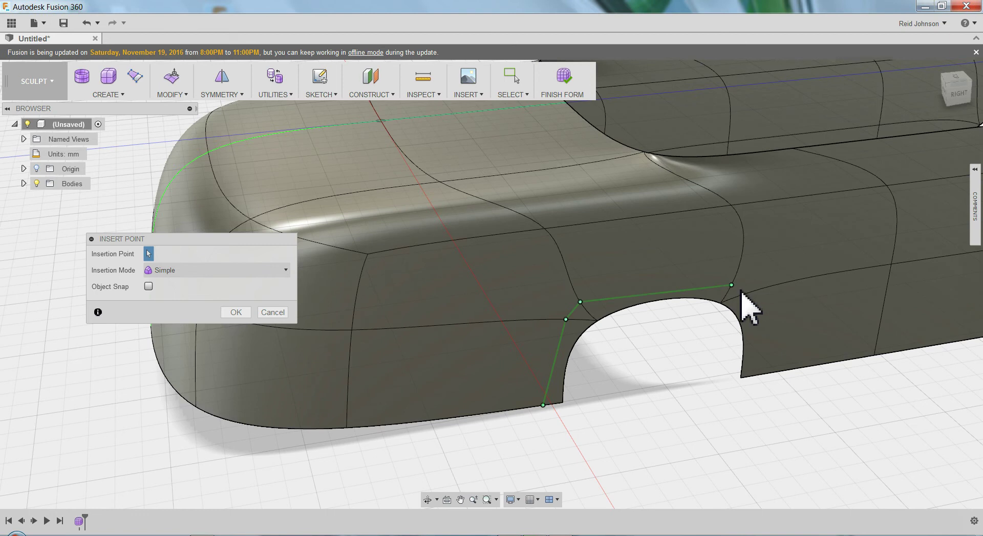
{"action": "left_click", "coordinate": [745, 294]}
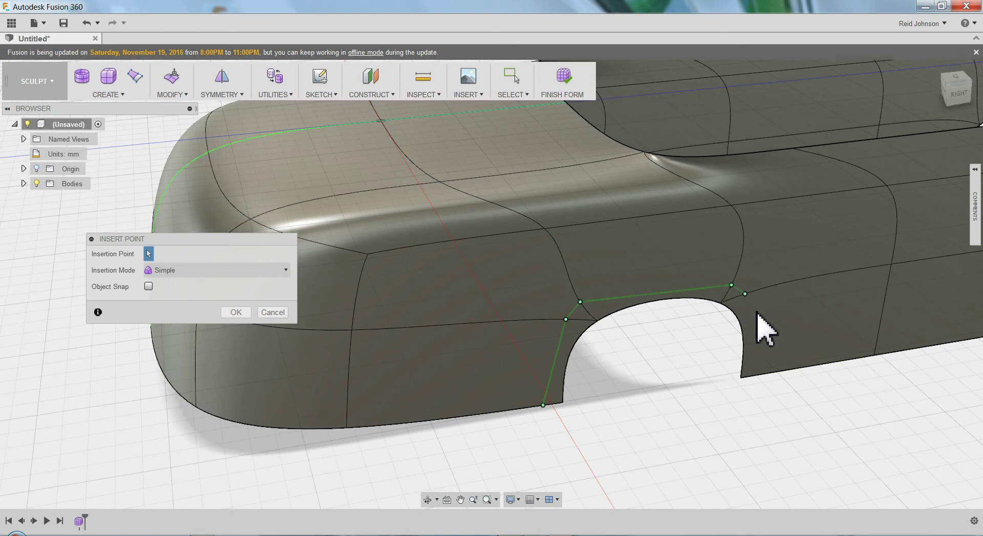
{"action": "left_click", "coordinate": [760, 375]}
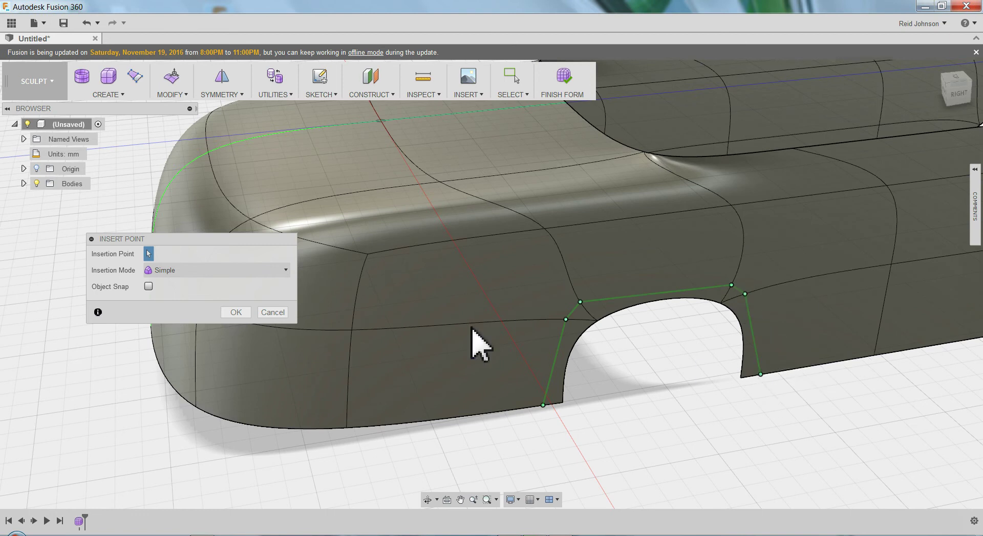
{"action": "left_click", "coordinate": [239, 313]}
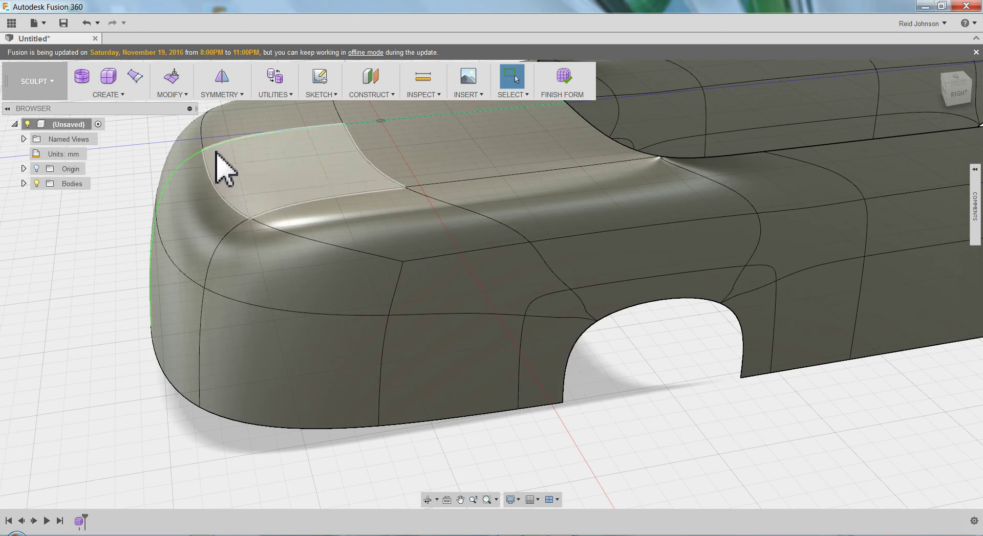
- Delete the two short leftover edges between the new arch outline and the rear wheel arch
{"action": "scroll", "coordinate": [619, 333], "scroll_direction": "up", "scroll_amount": 3}
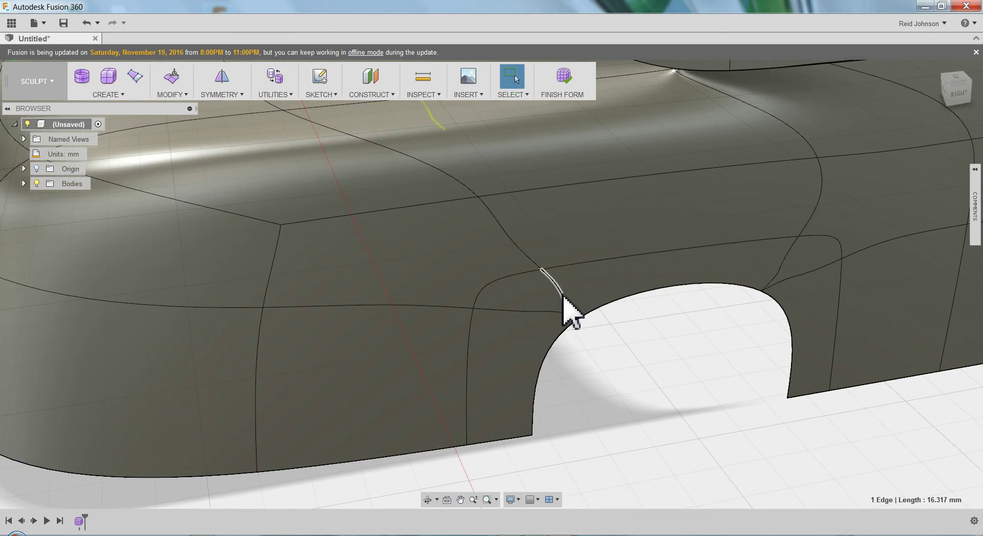
{"action": "key", "text": "Delete"}
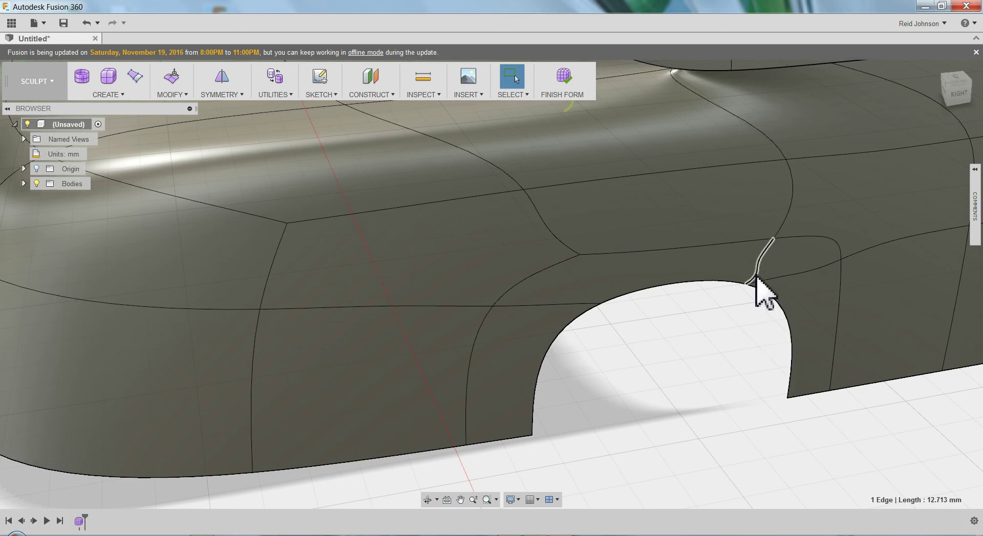
{"action": "key", "text": "Delete"}
{"action": "scroll", "coordinate": [731, 363], "scroll_direction": "up", "scroll_amount": 2}
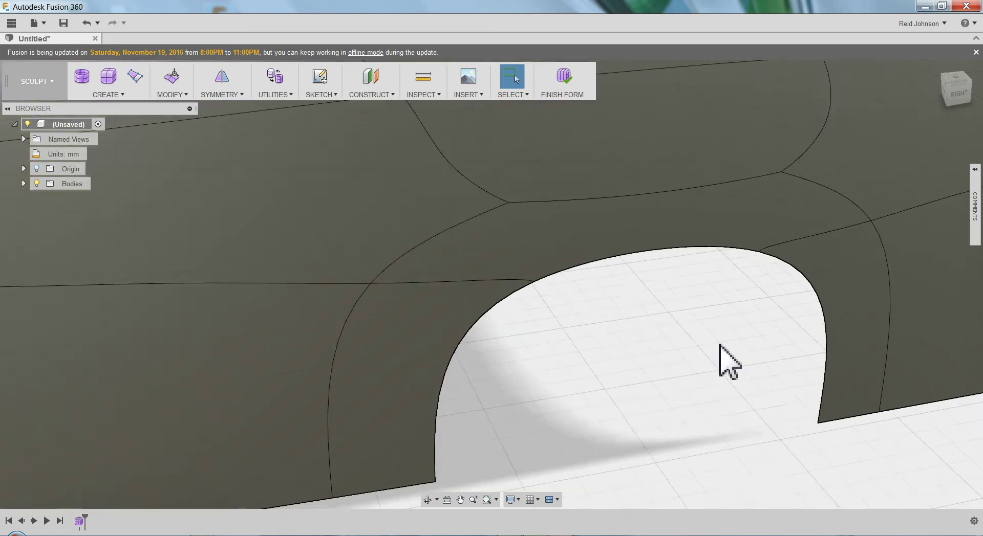
{"action": "scroll", "coordinate": [712, 353], "scroll_direction": "down", "scroll_amount": 5}
{"action": "middle_click_drag", "start_coordinate": [681, 363], "coordinate": [643, 353], "text": "shift"}
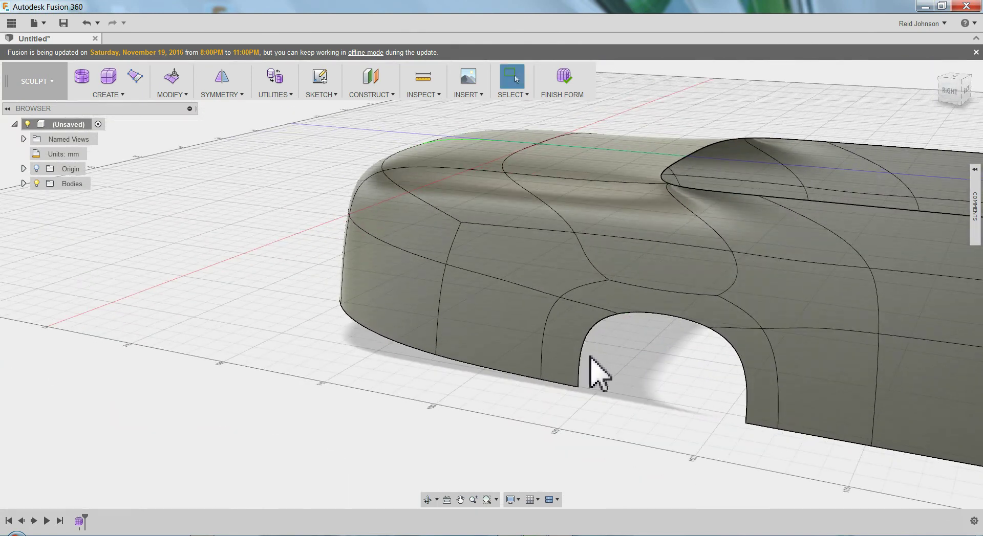
- Push the front wheel-arch edge loop inward into the body with Edit Form
{"action": "double_click", "coordinate": [585, 352]}
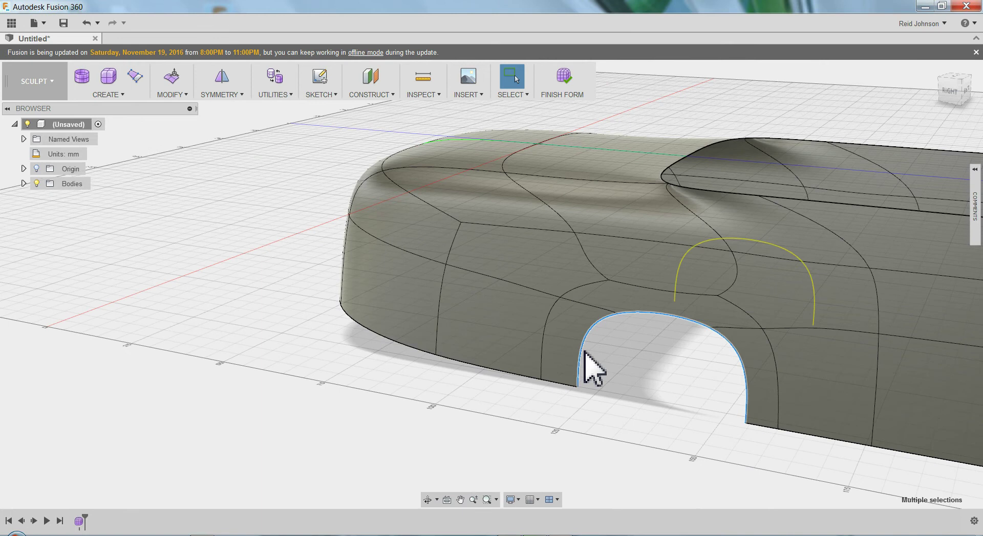
{"action": "right_click", "coordinate": [597, 365]}
{"action": "left_click", "coordinate": [620, 346]}
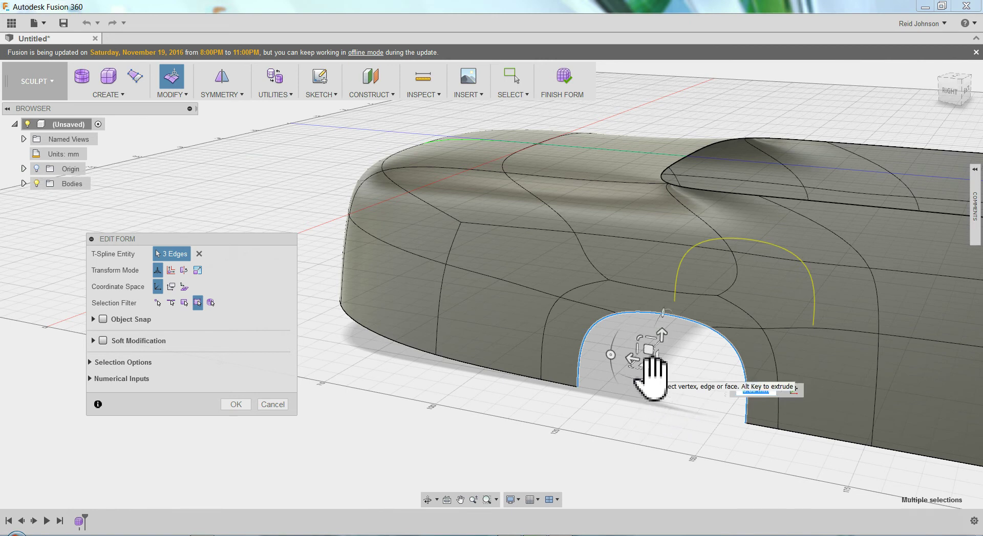
{"action": "left_click_drag", "start_coordinate": [661, 390], "coordinate": [701, 366]}
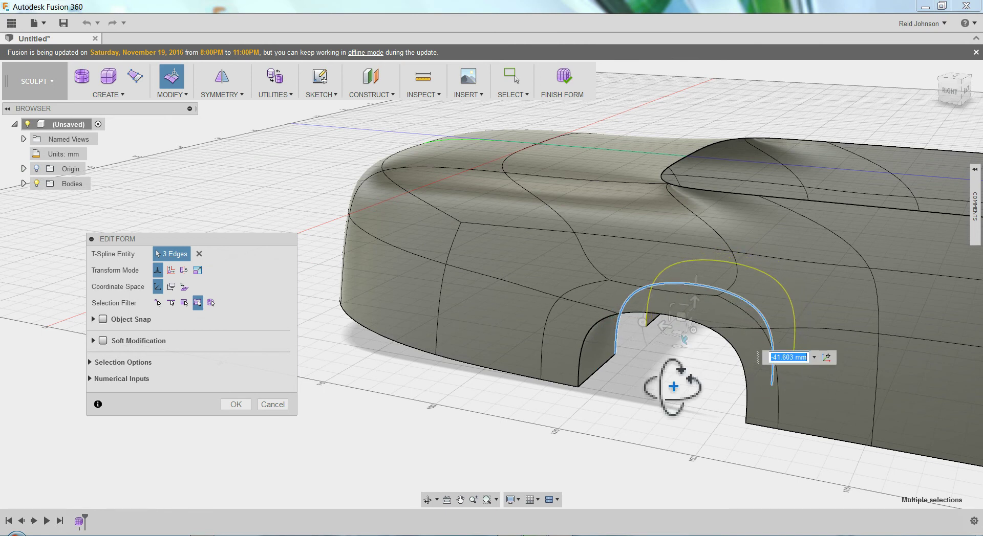
- Push the rear wheel-arch edge loop inward about 41.6 mm to deepen the wheel well
{"action": "middle_click_drag", "start_coordinate": [674, 387], "coordinate": [722, 391], "text": "shift"}
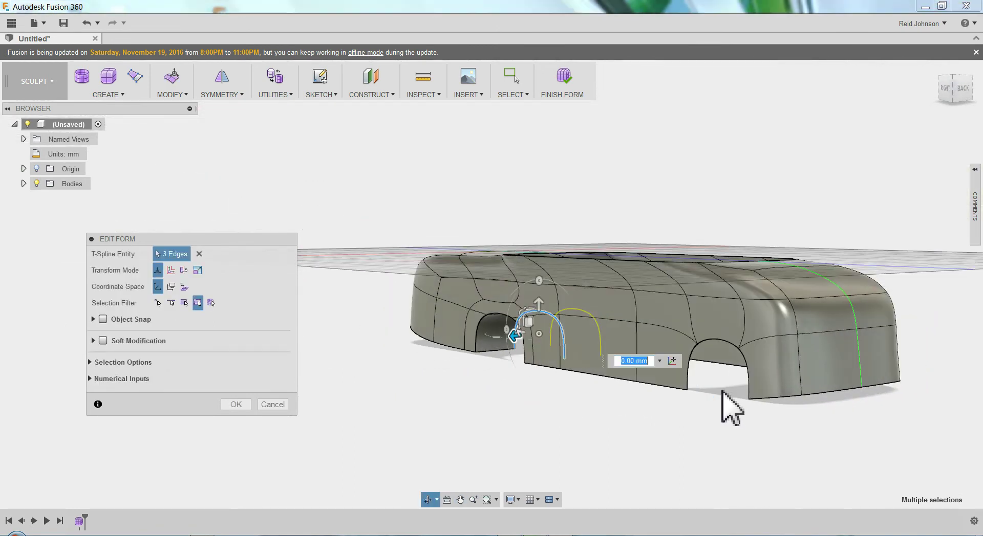
{"action": "double_click", "coordinate": [690, 371]}
{"action": "scroll", "coordinate": [712, 389], "scroll_direction": "up", "scroll_amount": 3}
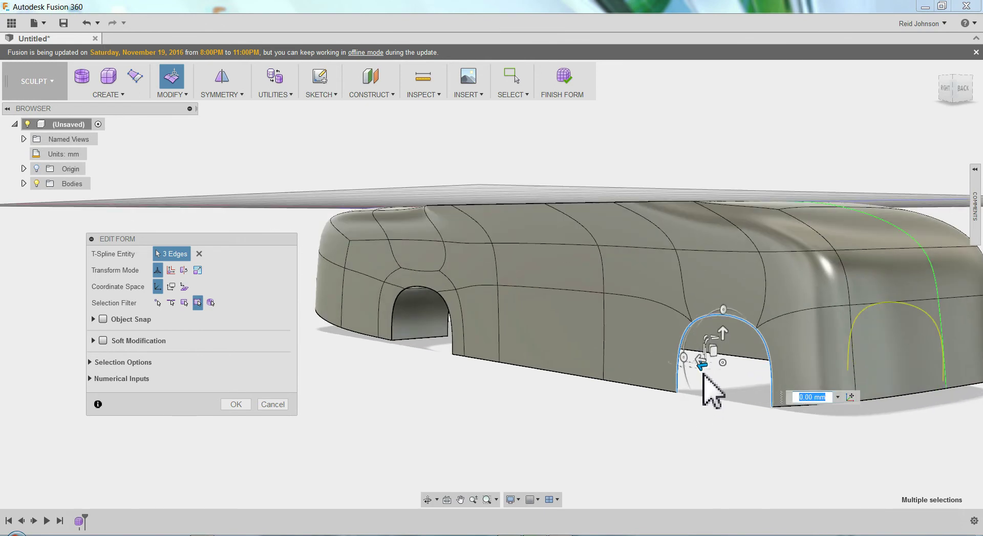
{"action": "left_click_drag", "start_coordinate": [713, 368], "coordinate": [737, 373]}
{"action": "middle_click_drag", "start_coordinate": [643, 362], "coordinate": [647, 389], "text": "shift"}
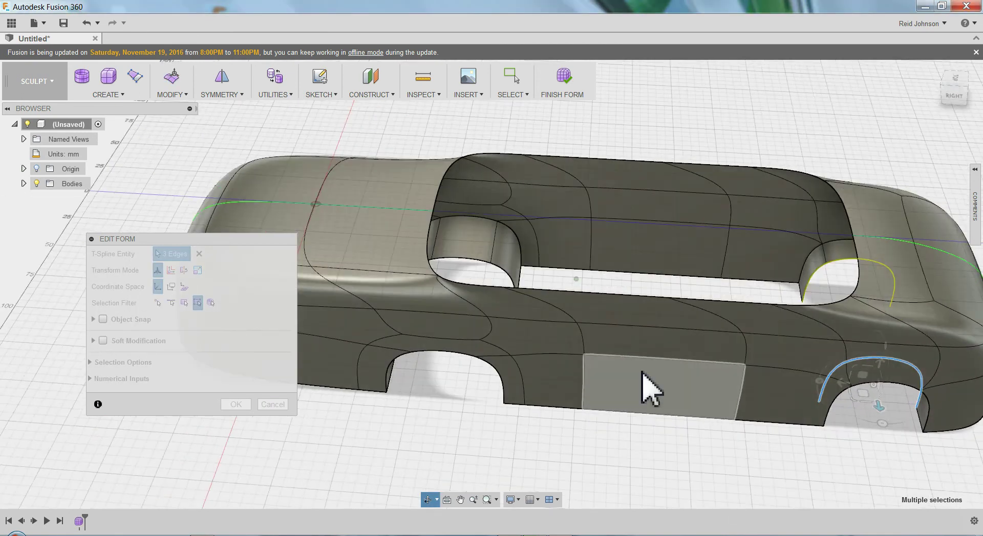
- Lower the 12-edge cabin opening loop about 46.8 mm to sink a deep cockpit well
{"action": "double_click", "coordinate": [595, 294]}
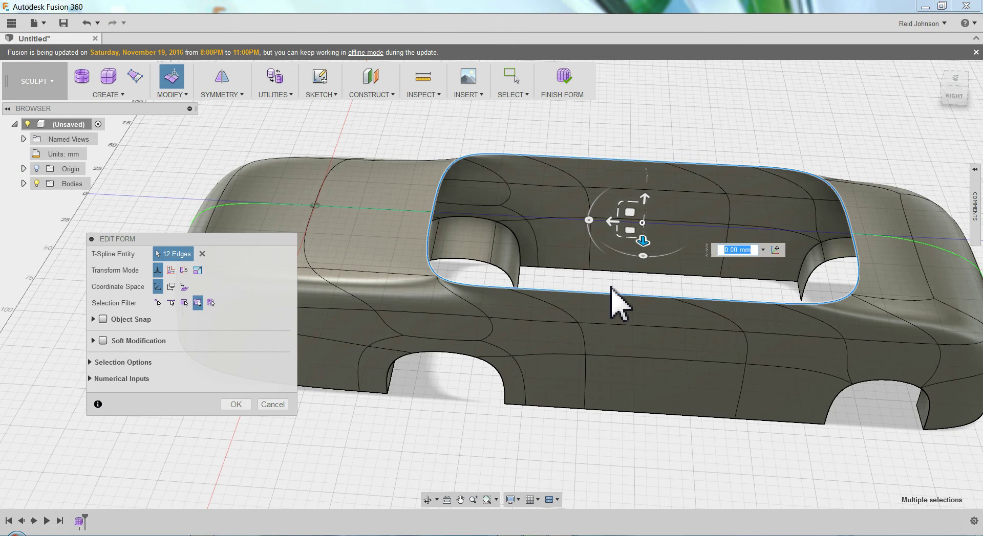
{"action": "left_click_drag", "start_coordinate": [619, 238], "coordinate": [620, 244]}
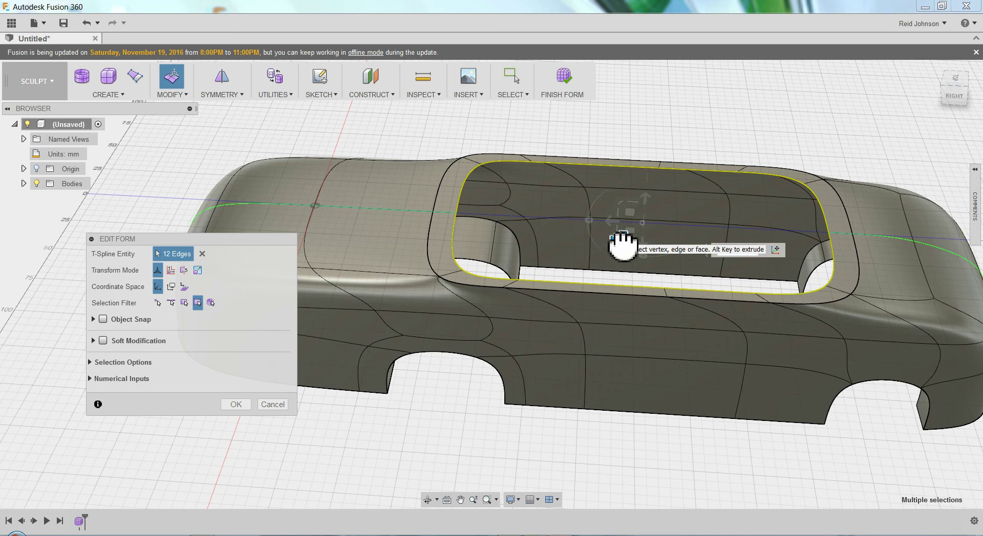
{"action": "left_click_drag", "start_coordinate": [621, 245], "coordinate": [621, 246]}
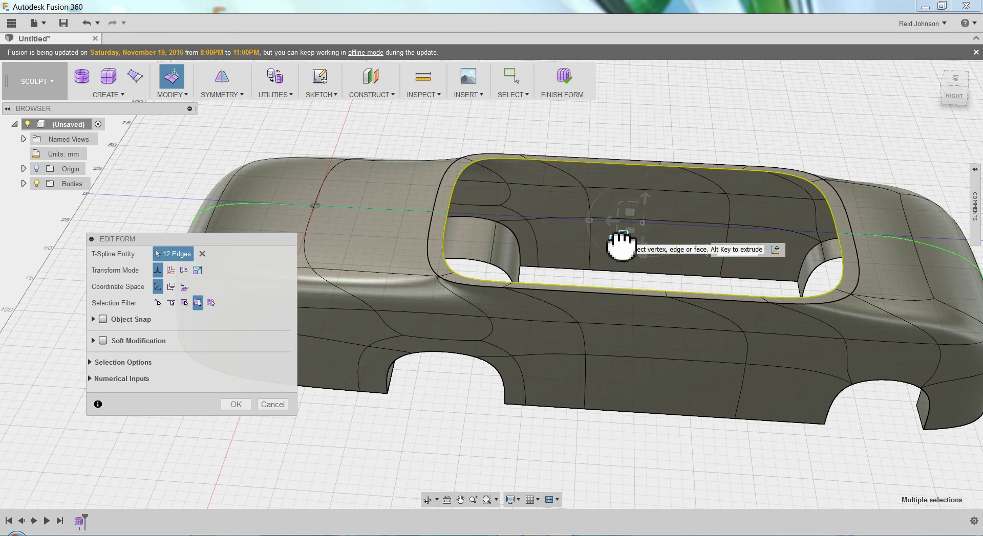
{"action": "mouse_move", "coordinate": [646, 206]}
{"action": "left_mouse_down"}
{"action": "mouse_move", "coordinate": [643, 223]}
{"action": "mouse_move", "coordinate": [642, 210]}
{"action": "left_mouse_up"}
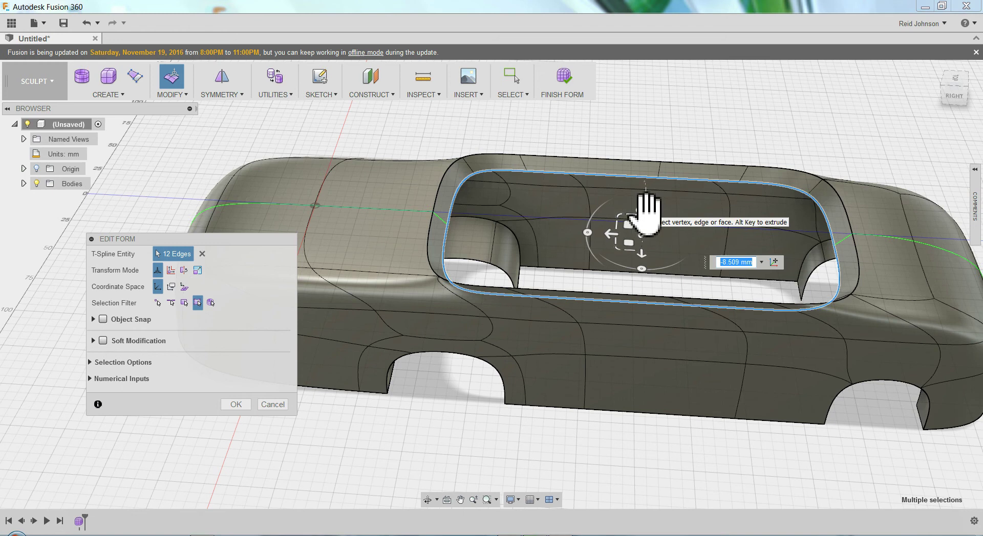
{"action": "left_click_drag", "start_coordinate": [644, 210], "coordinate": [630, 271]}
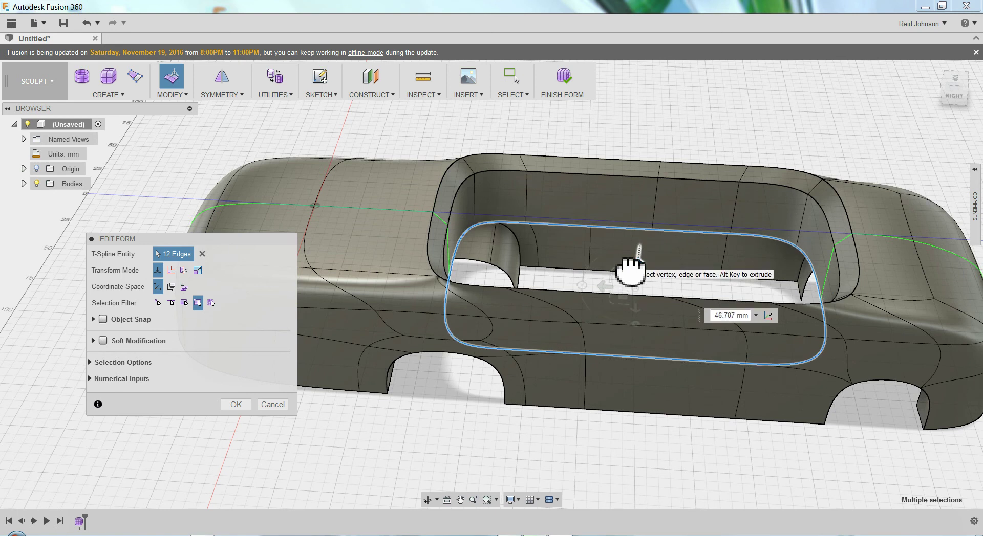
{"action": "middle_click_drag", "start_coordinate": [631, 271], "coordinate": [714, 297], "text": "shift"}
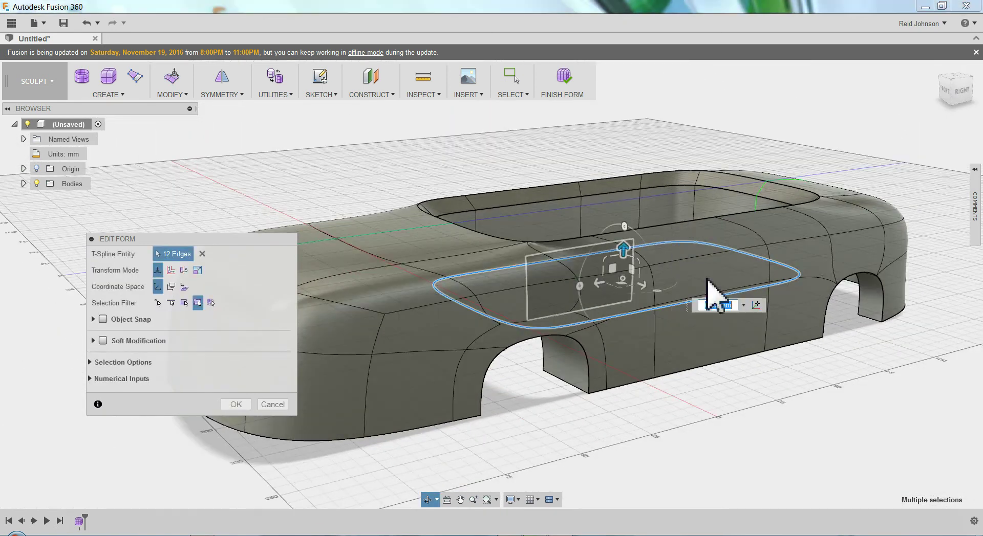
{"action": "middle_click_drag", "start_coordinate": [781, 392], "coordinate": [704, 348], "text": "shift"}
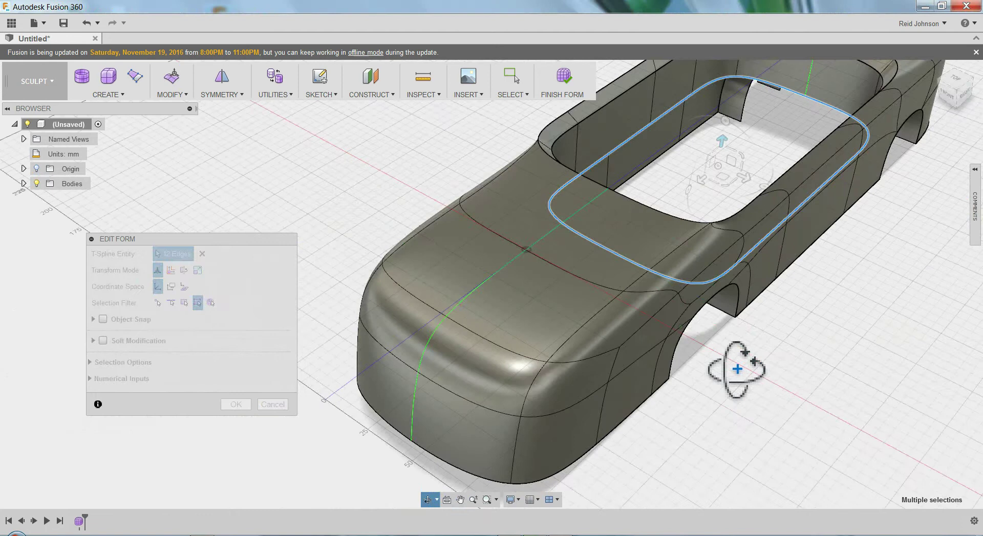
{"action": "scroll", "coordinate": [575, 323], "scroll_direction": "up", "scroll_amount": 5}
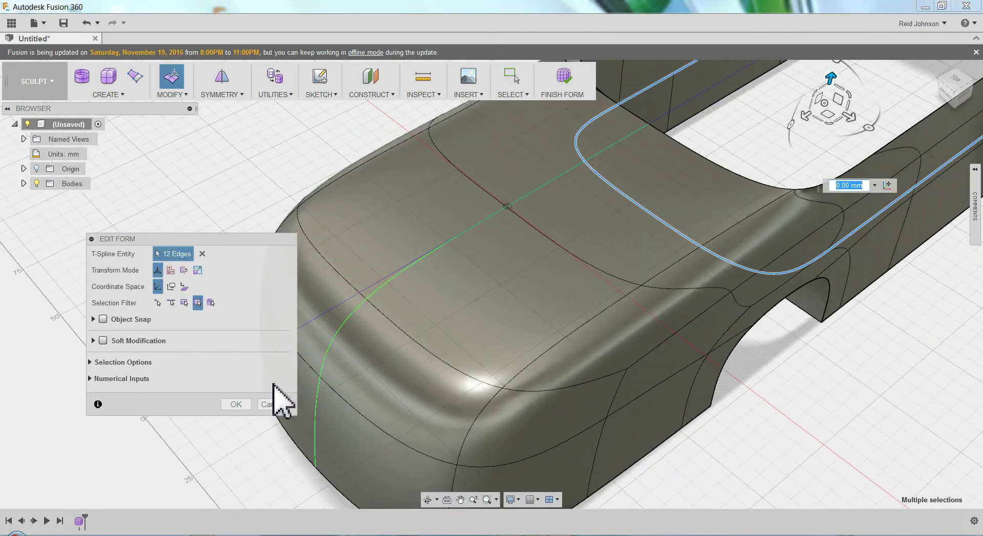
{"action": "left_click", "coordinate": [236, 404]}
- Insert new edges alongside the hood side edge and a second selected edge
{"action": "left_click", "coordinate": [174, 95]}
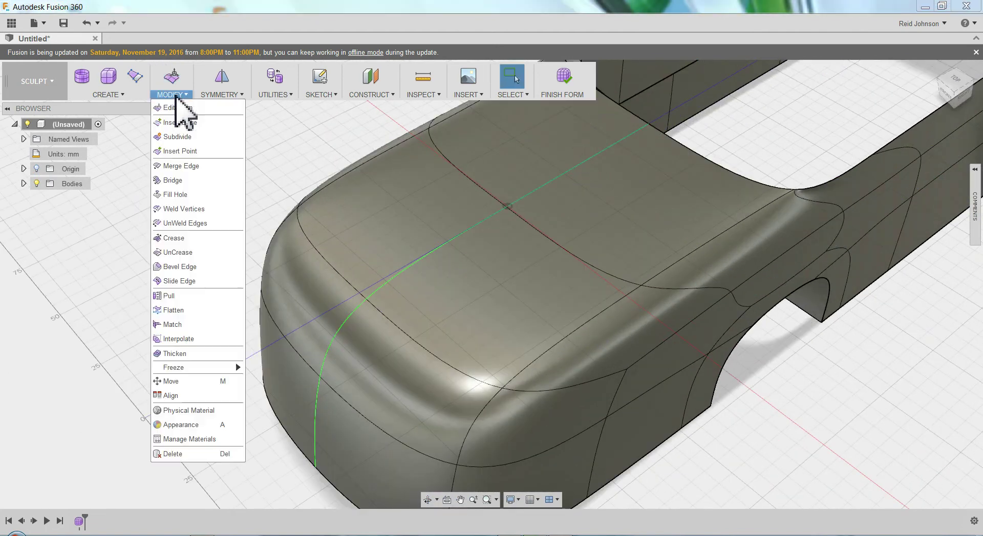
{"action": "left_click", "coordinate": [177, 122]}
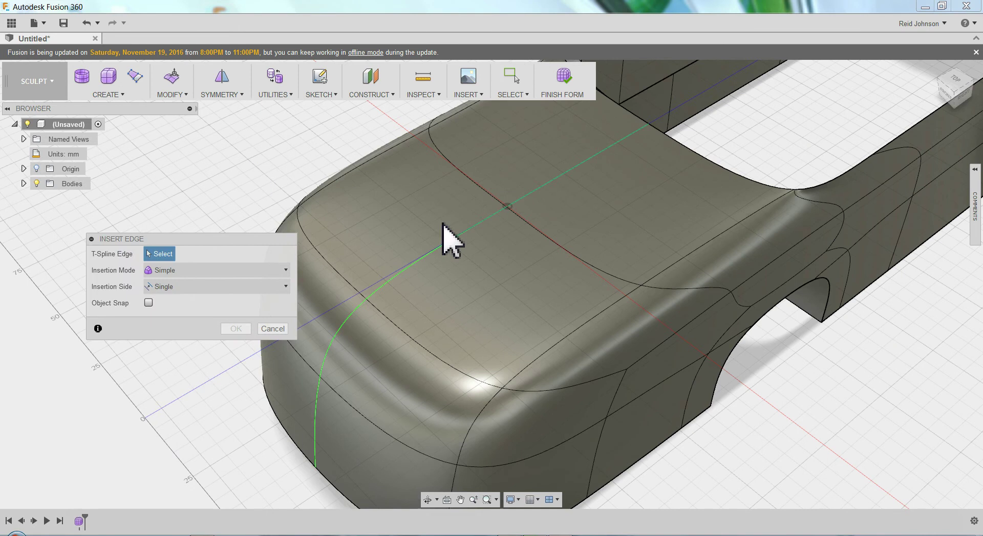
{"action": "left_click", "coordinate": [599, 318]}
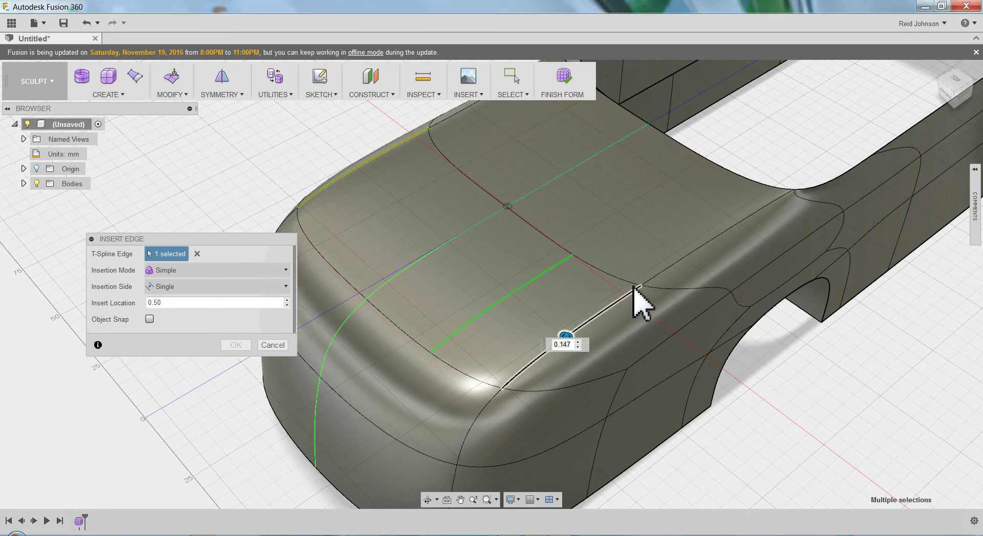
{"action": "left_click", "coordinate": [685, 256]}
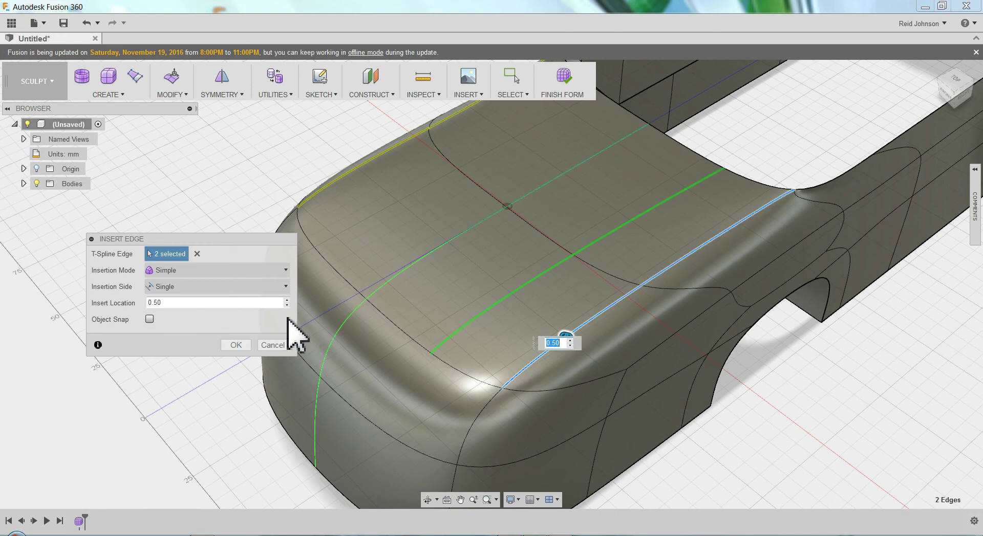
{"action": "left_click", "coordinate": [236, 344]}
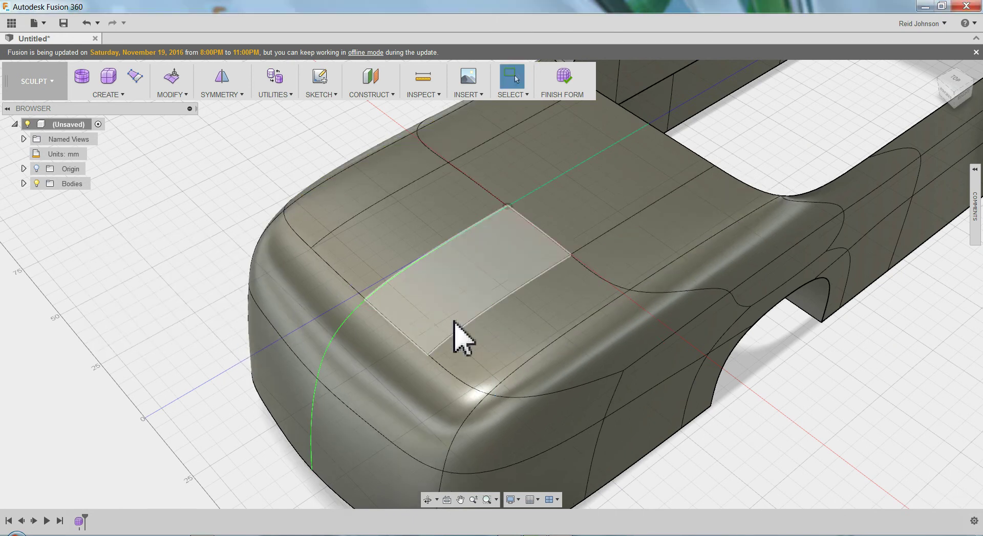
- Insert an edge tight against the existing top-panel edge
{"action": "left_click", "coordinate": [493, 307]}
{"action": "left_click", "coordinate": [177, 95]}
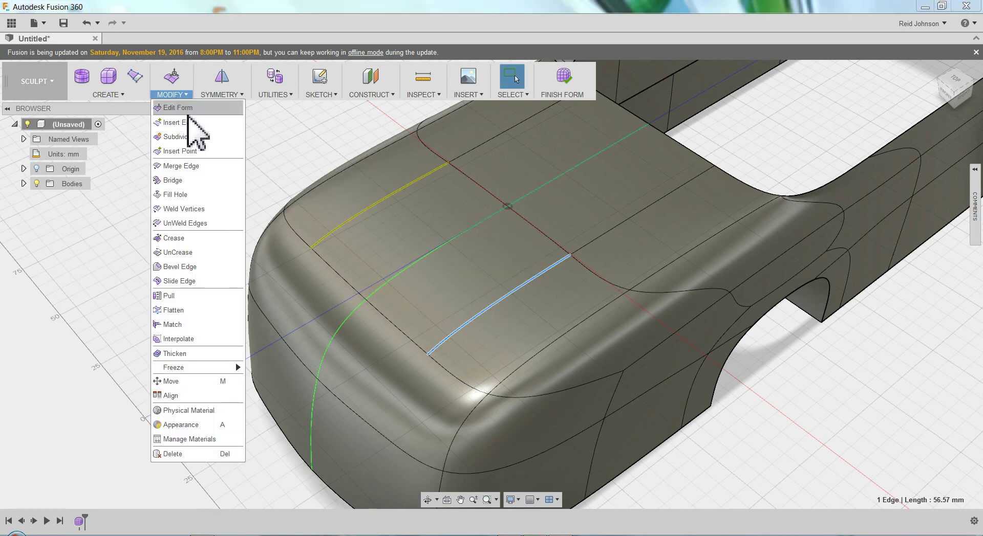
{"action": "left_click", "coordinate": [195, 126]}
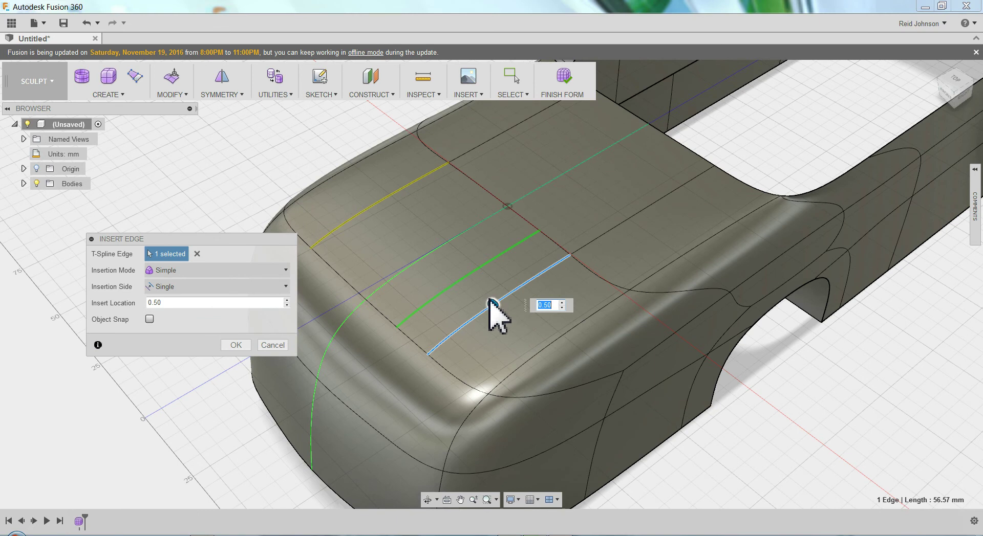
{"action": "left_click_drag", "start_coordinate": [493, 307], "coordinate": [527, 337]}
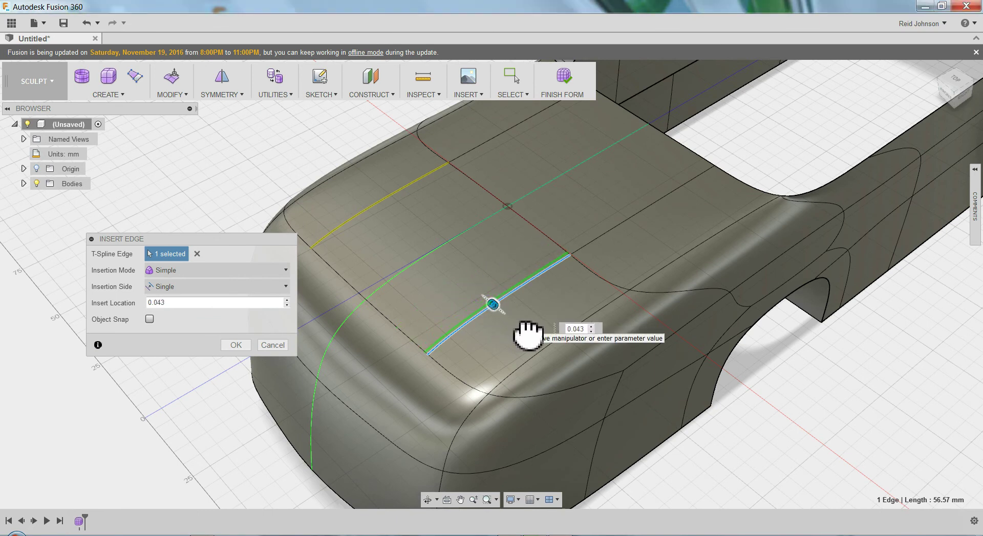
{"action": "left_click", "coordinate": [236, 345]}
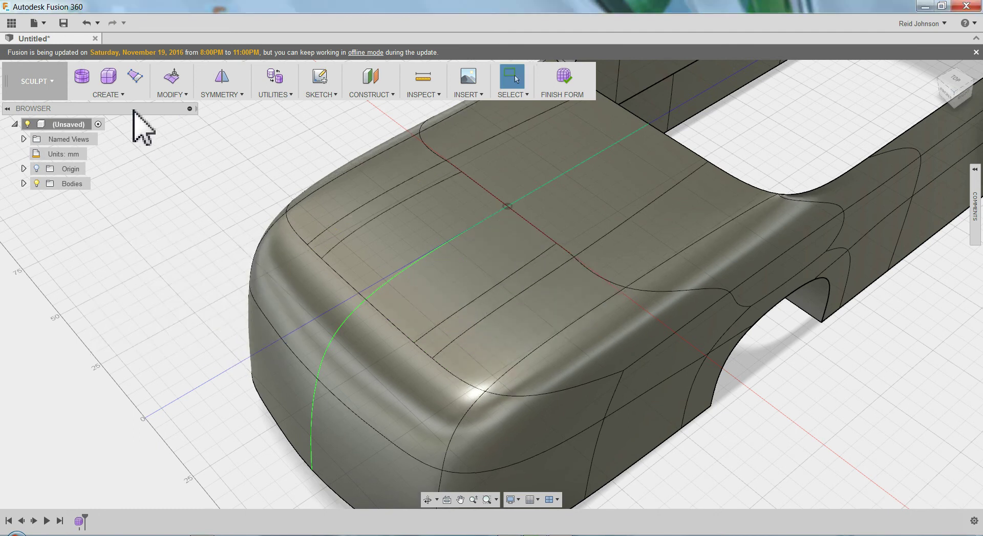
- Insert another edge loop beside a neighbouring top-panel edge
{"action": "left_click", "coordinate": [170, 96]}
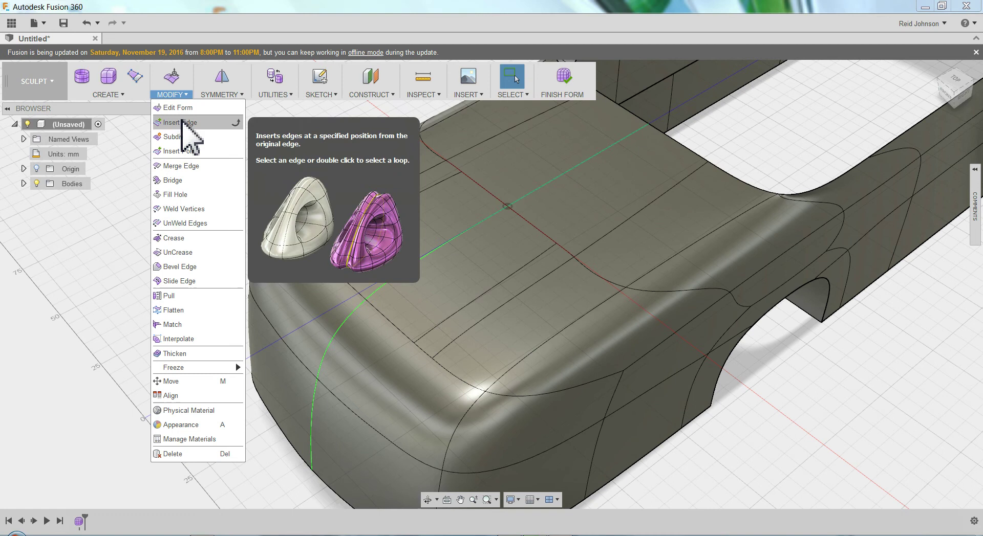
{"action": "left_click", "coordinate": [177, 121]}
{"action": "left_click", "coordinate": [489, 318]}
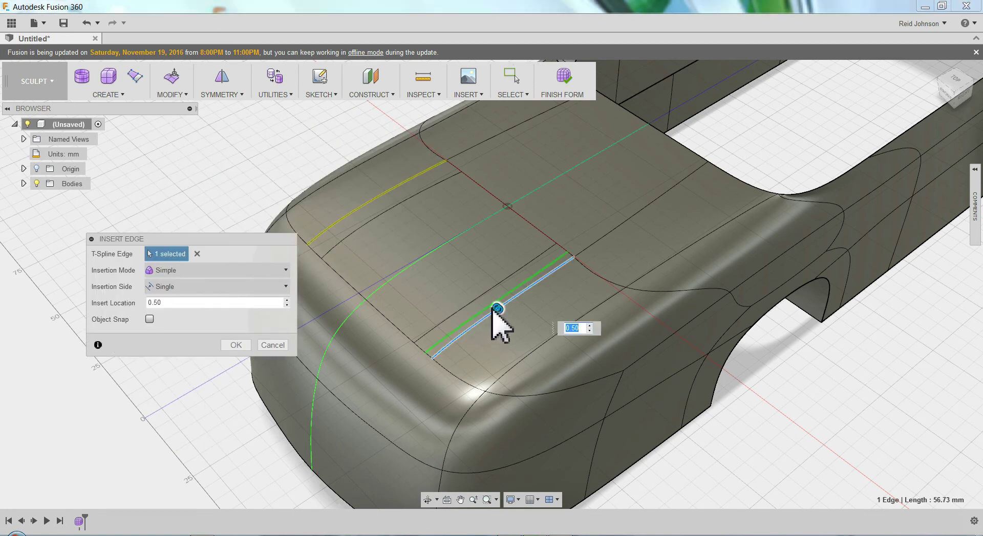
{"action": "left_click", "coordinate": [236, 345]}
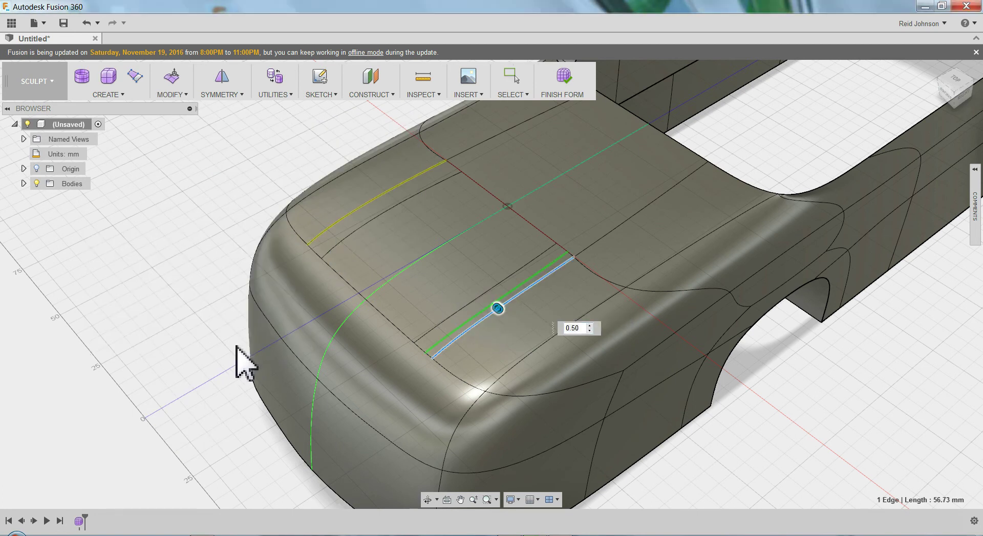
{"action": "scroll", "coordinate": [521, 333], "scroll_direction": "up", "scroll_amount": 10}
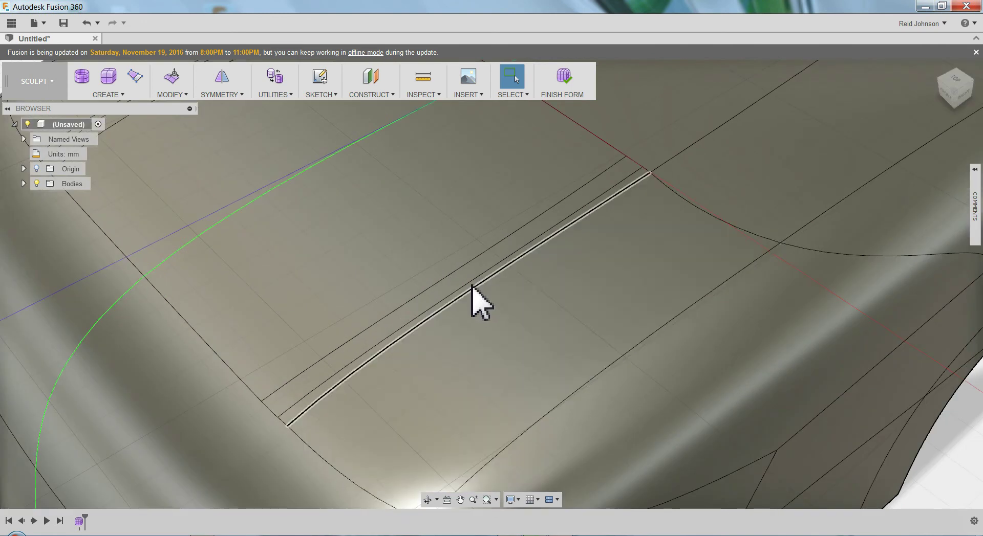
- Lift the newly inserted deck edge about 2.073 mm with Edit Form
{"action": "left_click", "coordinate": [469, 282]}
{"action": "scroll", "coordinate": [469, 282], "scroll_direction": "down", "scroll_amount": 6}
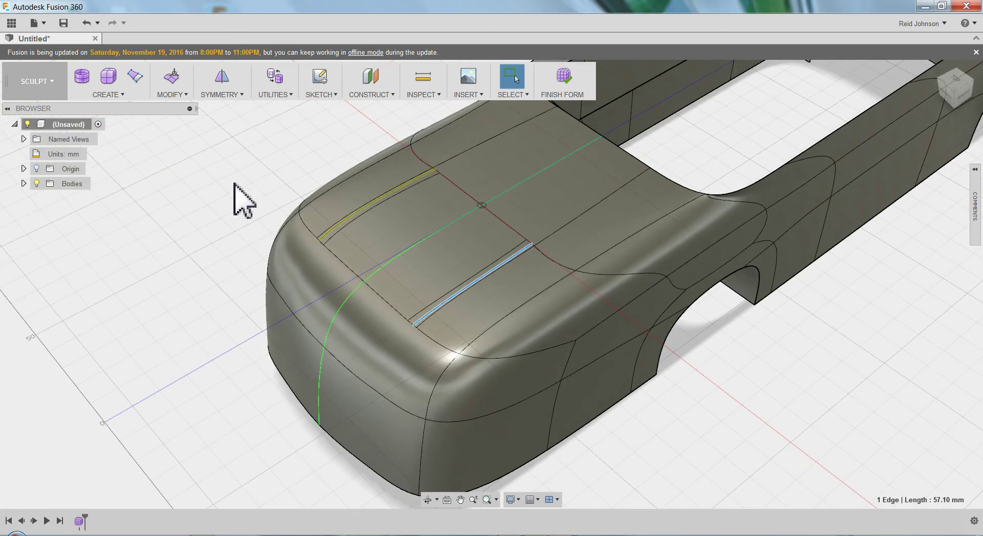
{"action": "right_click", "coordinate": [236, 184]}
{"action": "left_click", "coordinate": [273, 169]}
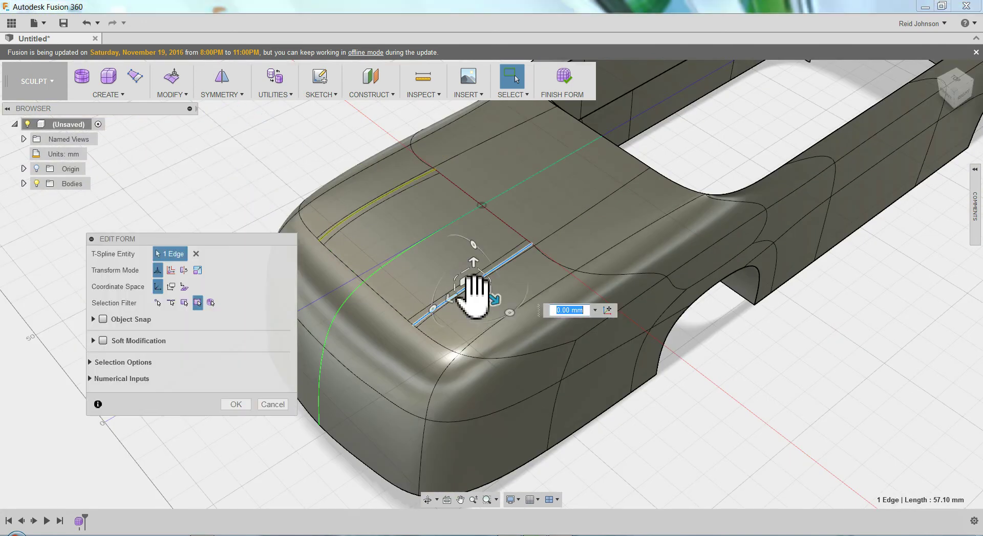
{"action": "left_click_drag", "start_coordinate": [476, 264], "coordinate": [474, 268]}
{"action": "middle_click_drag", "start_coordinate": [483, 350], "coordinate": [686, 371], "text": "shift"}
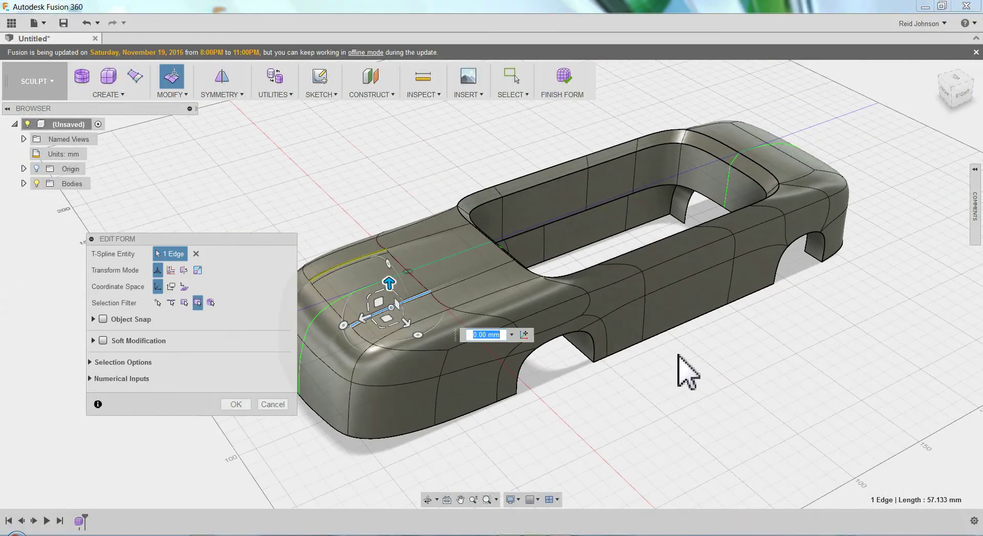
{"action": "scroll", "coordinate": [636, 362], "scroll_direction": "up", "scroll_amount": 3}
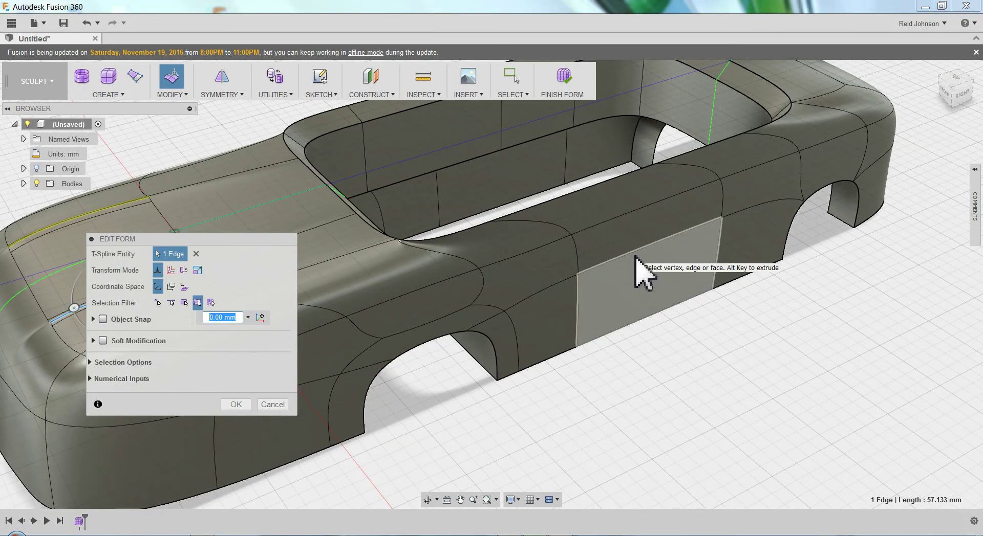
- Bevel the long side edge loop into a close pair of edges at location about 0.2
{"action": "double_click", "coordinate": [635, 257]}
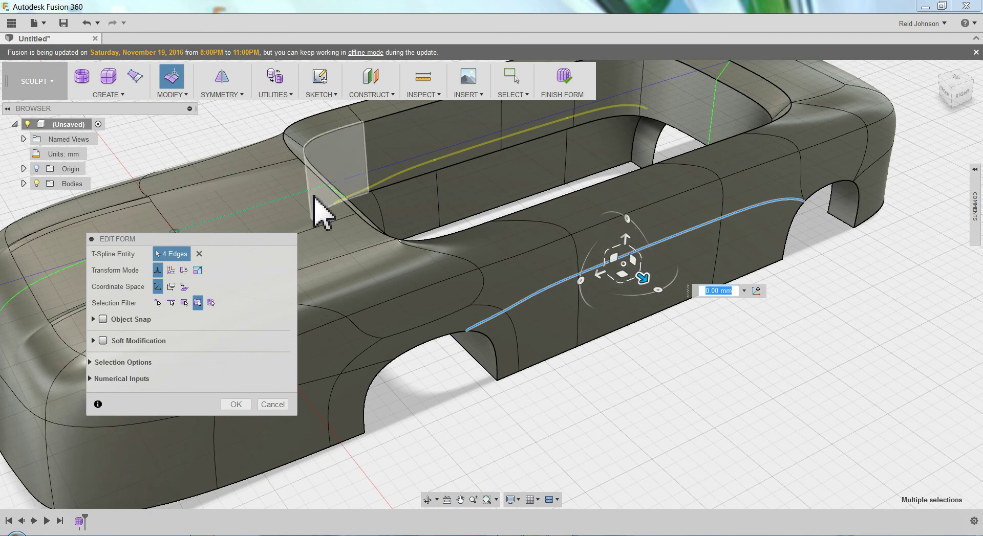
{"action": "left_click", "coordinate": [185, 96]}
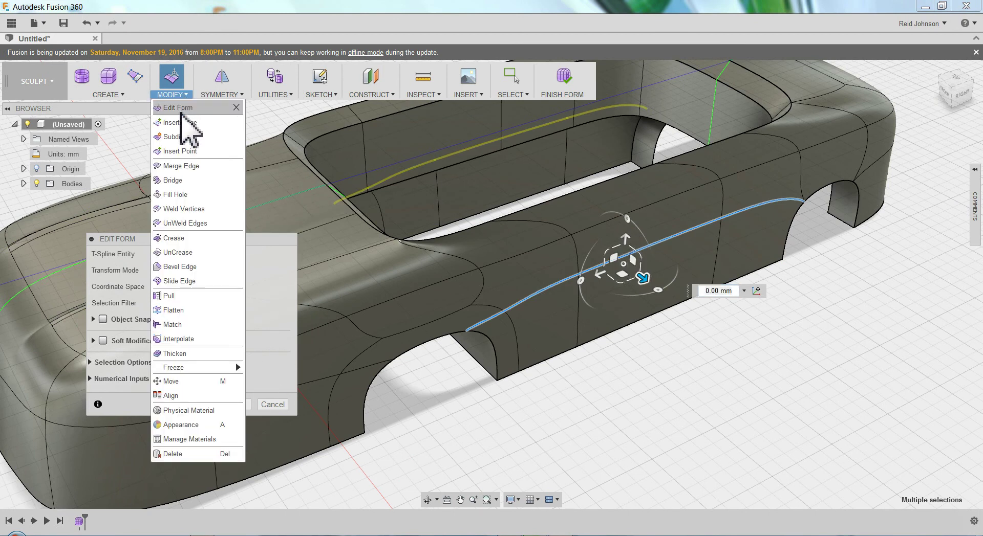
{"action": "left_click", "coordinate": [182, 266]}
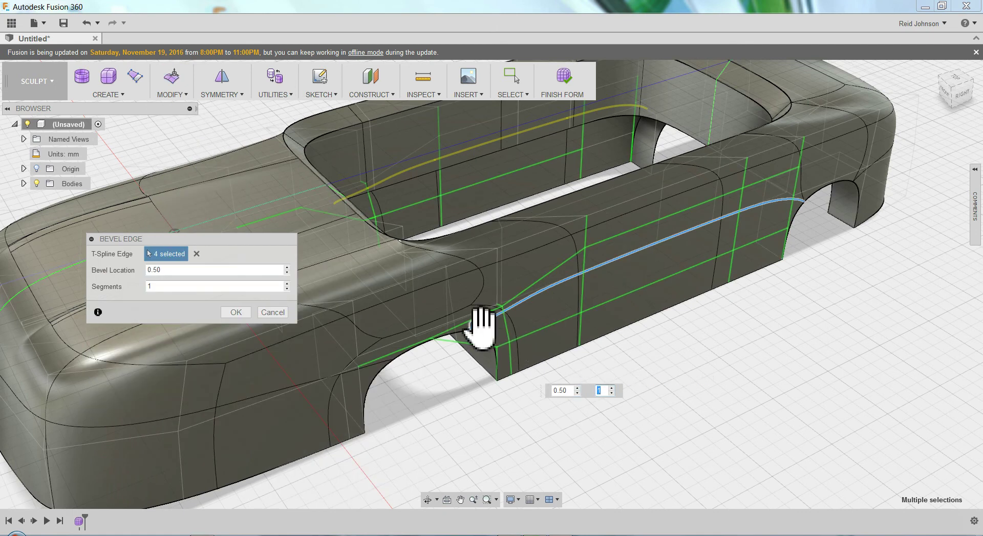
{"action": "mouse_move", "coordinate": [480, 323]}
{"action": "left_mouse_down"}
{"action": "mouse_move", "coordinate": [477, 333]}
{"action": "mouse_move", "coordinate": [479, 303]}
{"action": "mouse_move", "coordinate": [476, 314]}
{"action": "left_mouse_up"}
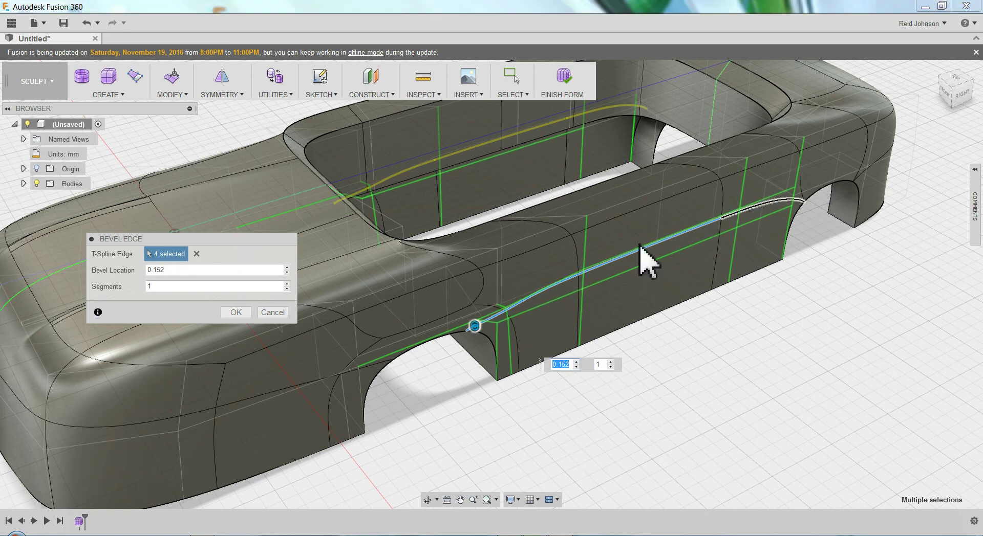
{"action": "left_click", "coordinate": [266, 316]}
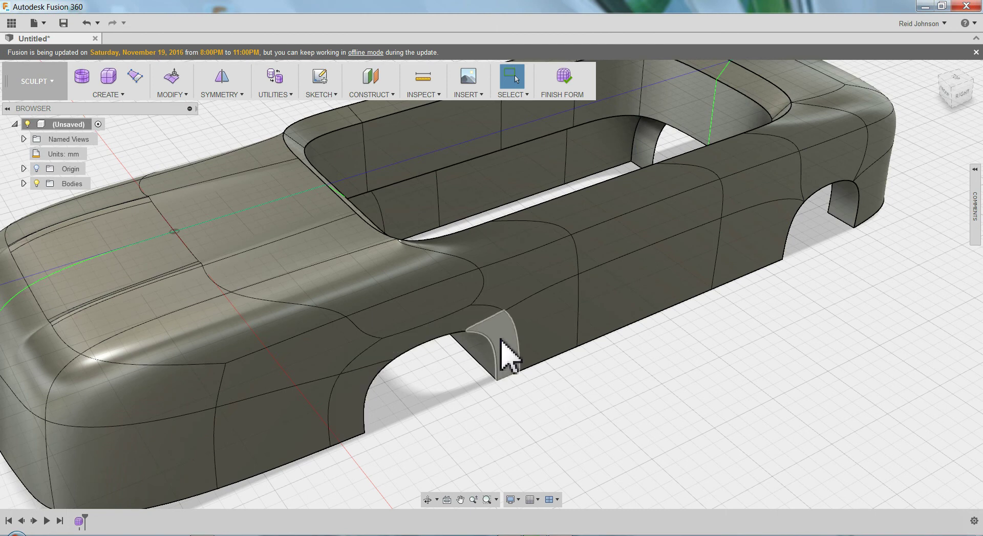
- Bevel the 83.855 mm door-panel edge at location 0.207 with 1 segment
{"action": "middle_click_drag", "start_coordinate": [621, 351], "coordinate": [577, 374]}
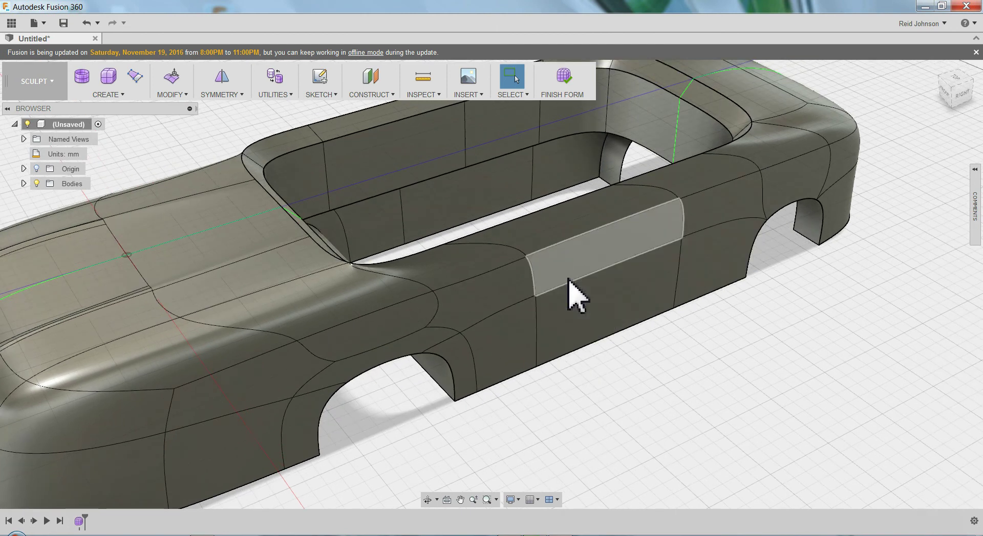
{"action": "left_click", "coordinate": [570, 285]}
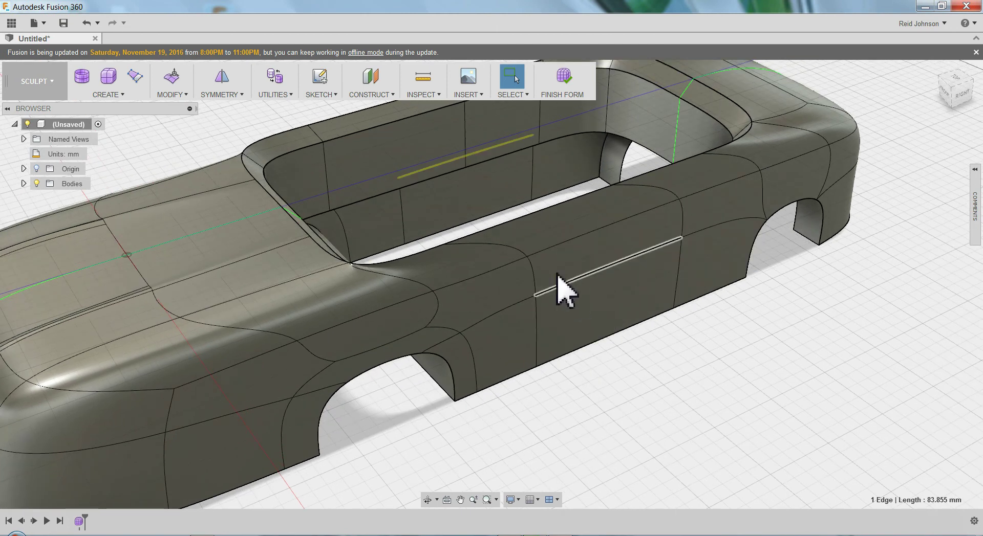
{"action": "left_click", "coordinate": [190, 98]}
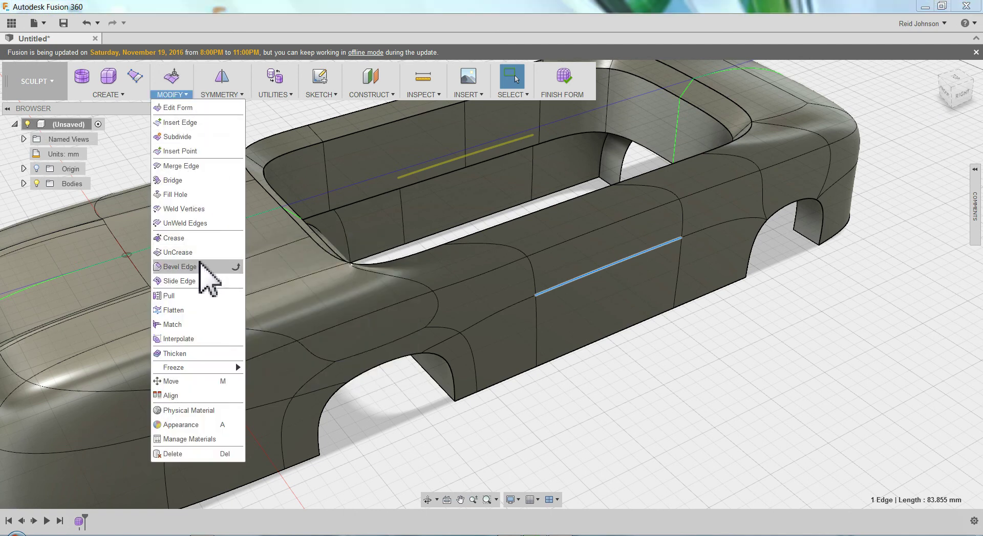
{"action": "left_click", "coordinate": [220, 266]}
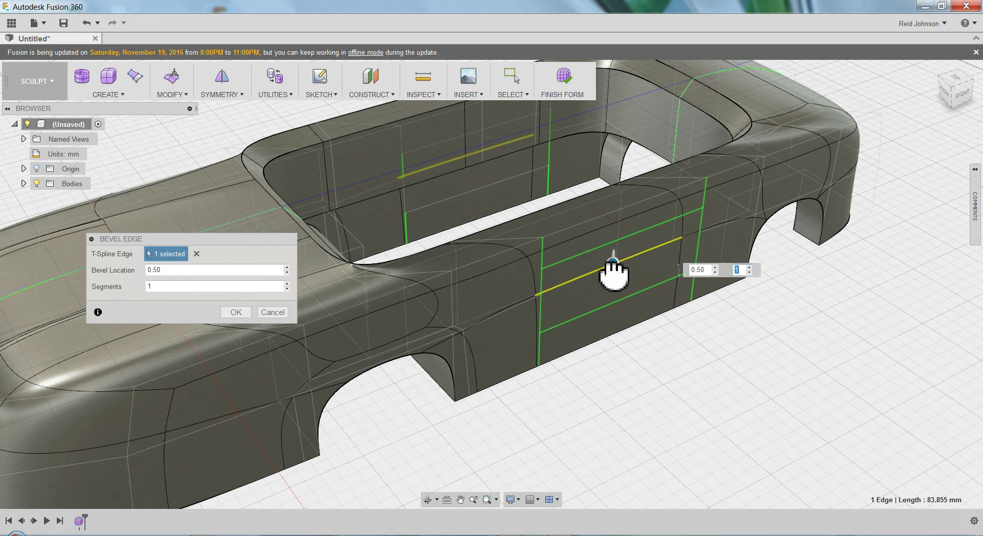
{"action": "left_click_drag", "start_coordinate": [614, 270], "coordinate": [619, 348]}
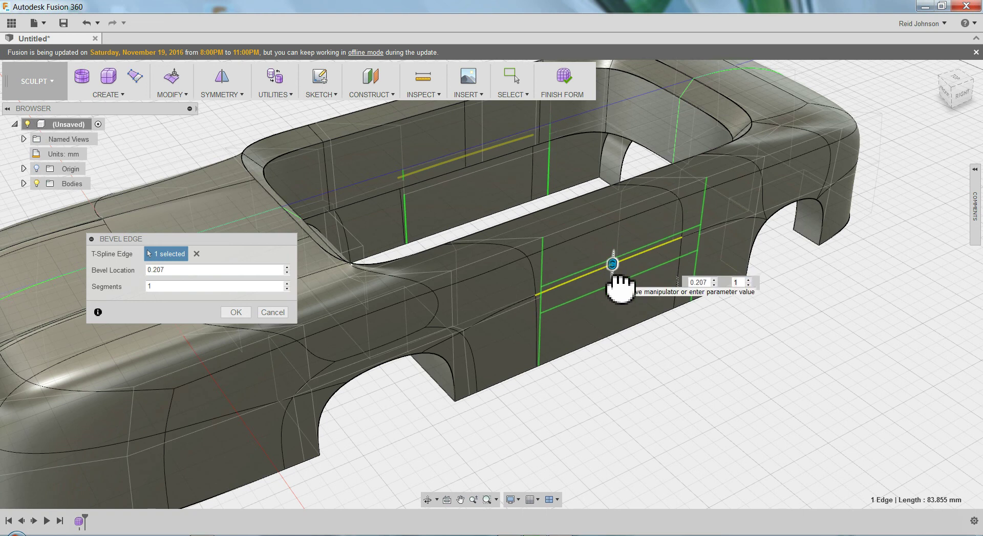
{"action": "left_click", "coordinate": [236, 312]}
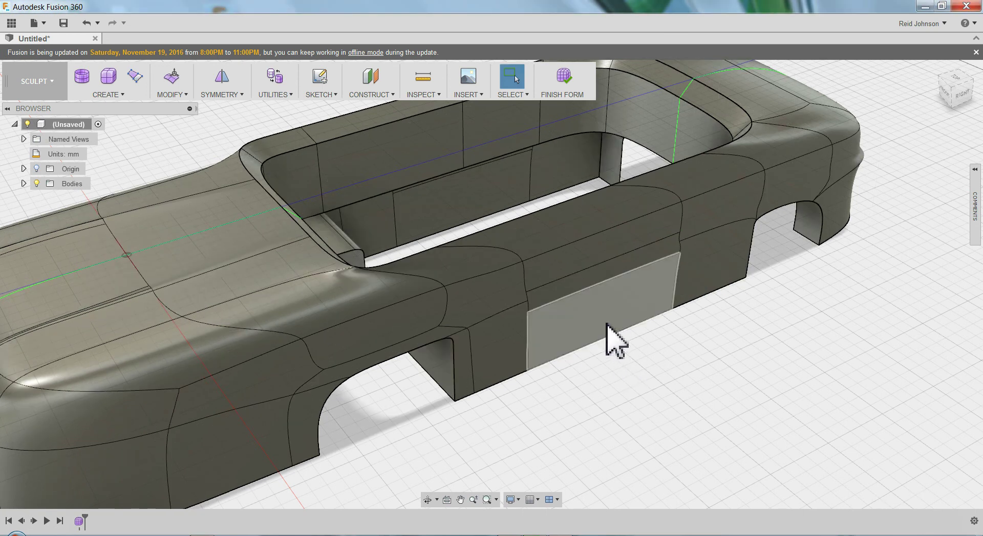
- Push the narrow side-panel face out about 4 mm and tilt it about 25 degrees
{"action": "scroll", "coordinate": [575, 285], "scroll_direction": "up", "scroll_amount": 5}
{"action": "left_click", "coordinate": [570, 267]}
{"action": "right_click", "coordinate": [569, 266]}
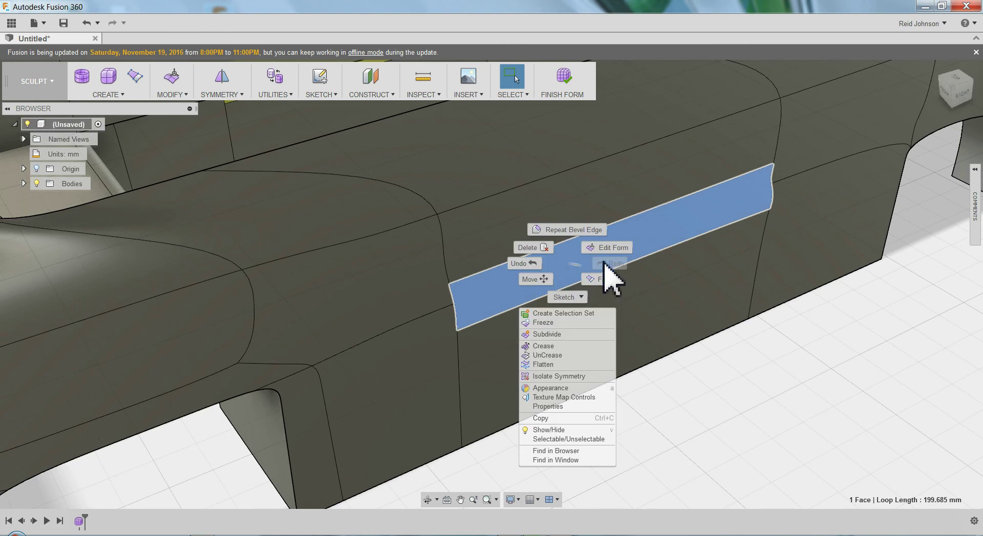
{"action": "left_click", "coordinate": [608, 248]}
{"action": "left_click_drag", "start_coordinate": [650, 259], "coordinate": [644, 240]}
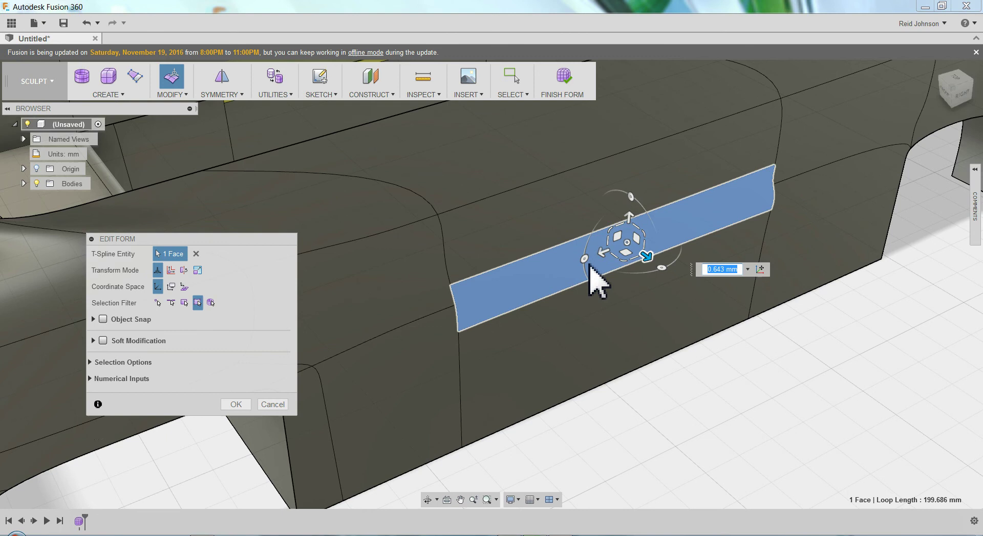
{"action": "left_click_drag", "start_coordinate": [591, 271], "coordinate": [593, 279]}
{"action": "middle_click_drag", "start_coordinate": [591, 279], "coordinate": [606, 297], "text": "shift"}
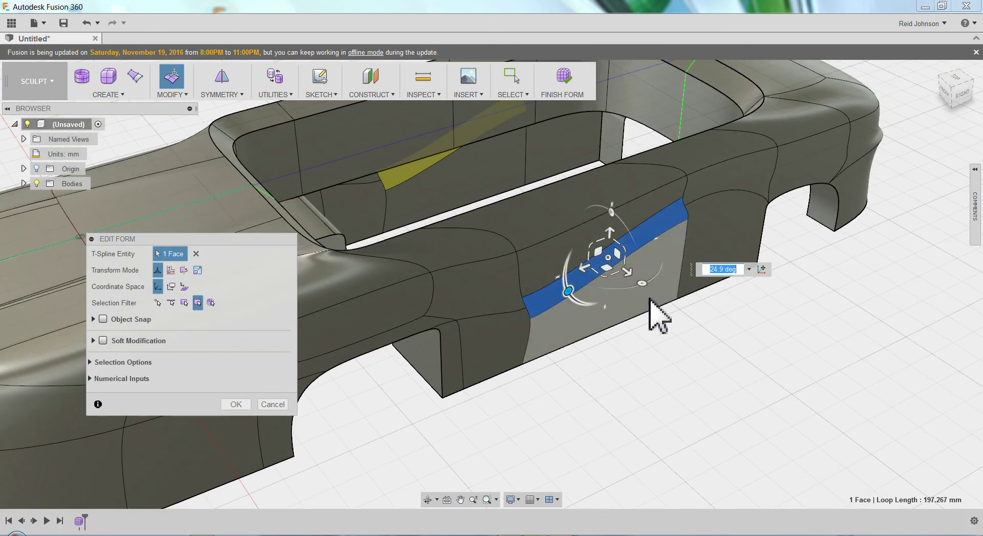
{"action": "middle_click_drag", "start_coordinate": [657, 314], "coordinate": [644, 333], "text": "shift"}
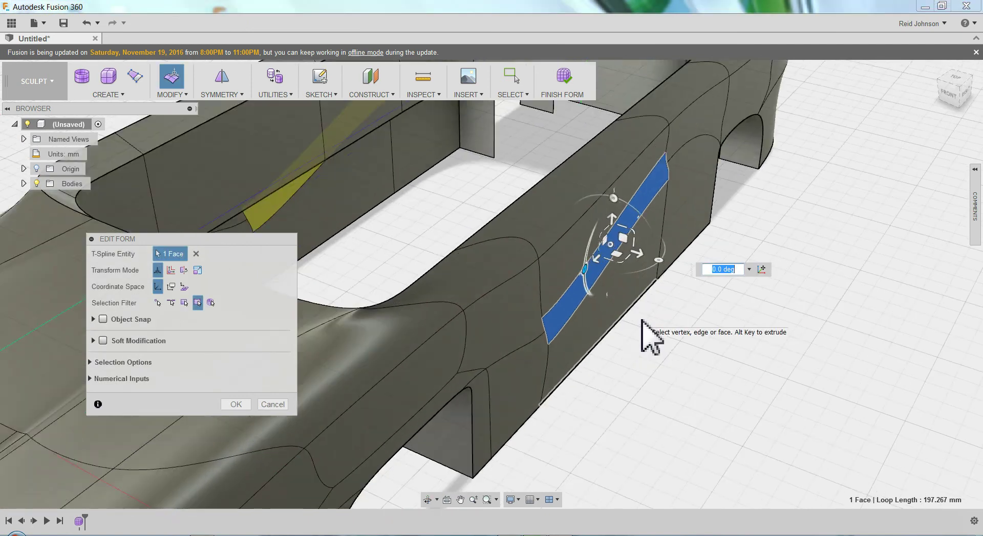
- Select a side crease edge, test pulling it outward, then undo to zero offset
{"action": "left_click", "coordinate": [658, 344]}
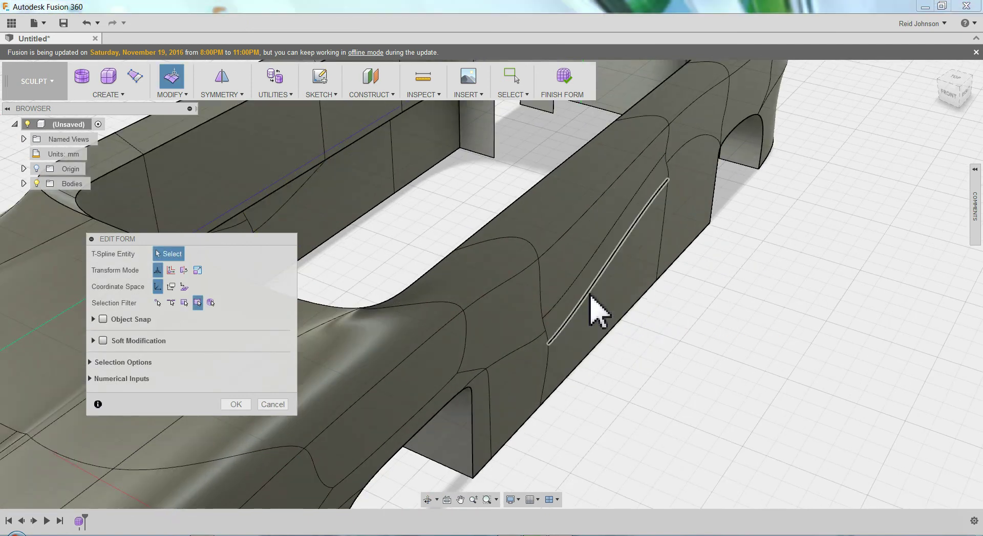
{"action": "left_click", "coordinate": [588, 300]}
{"action": "left_click_drag", "start_coordinate": [640, 263], "coordinate": [669, 282]}
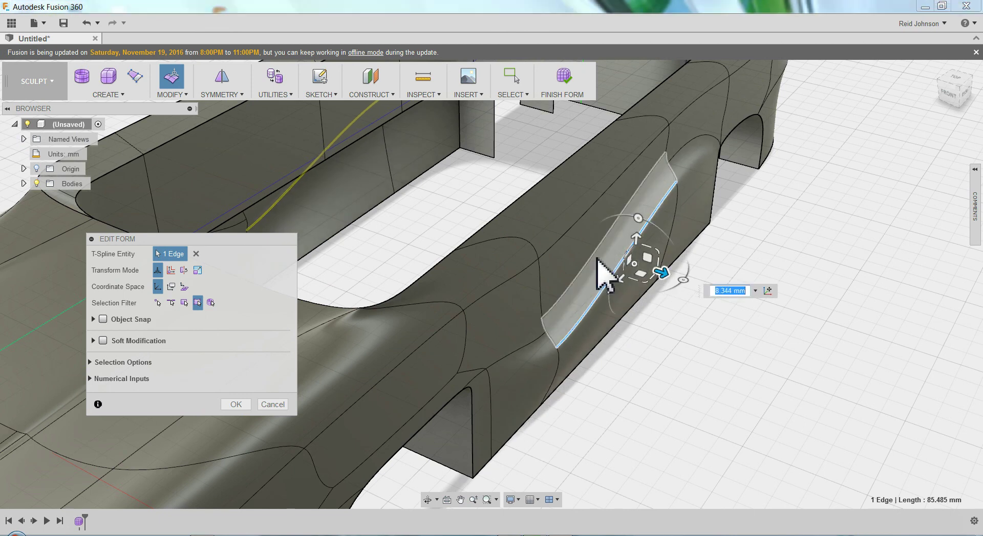
{"action": "key", "text": "ctrl+z"}
{"action": "mouse_move", "coordinate": [659, 339]}
{"action": "middle_mouse_down", "text": "shift"}
{"action": "mouse_move", "coordinate": [625, 323]}
{"action": "mouse_move", "coordinate": [634, 315]}
{"action": "mouse_move", "coordinate": [637, 345]}
{"action": "mouse_move", "coordinate": [651, 340]}
{"action": "middle_mouse_up", "text": "shift"}
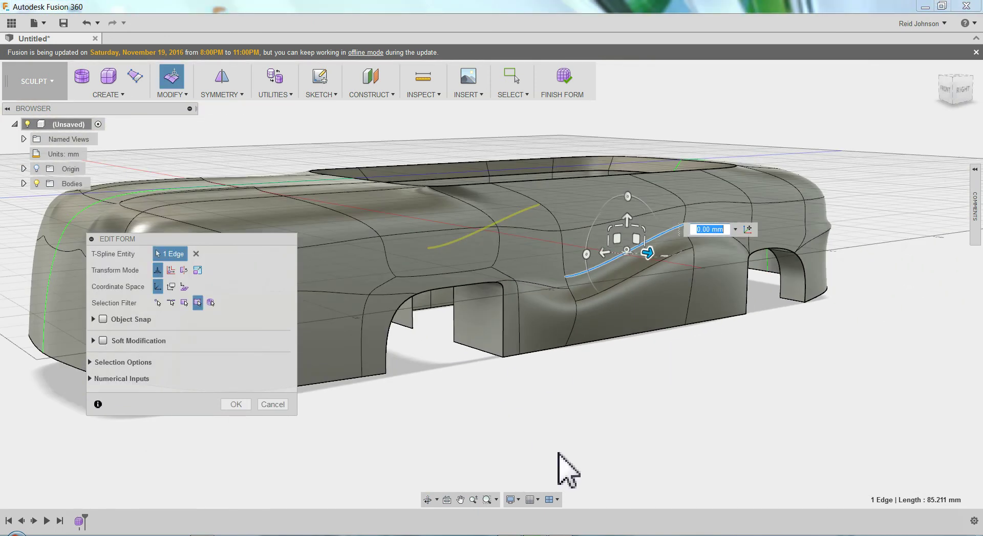
- Set the visual style to Shaded without edge lines
{"action": "left_click", "coordinate": [513, 500]}
{"action": "mouse_move", "coordinate": [555, 398]}
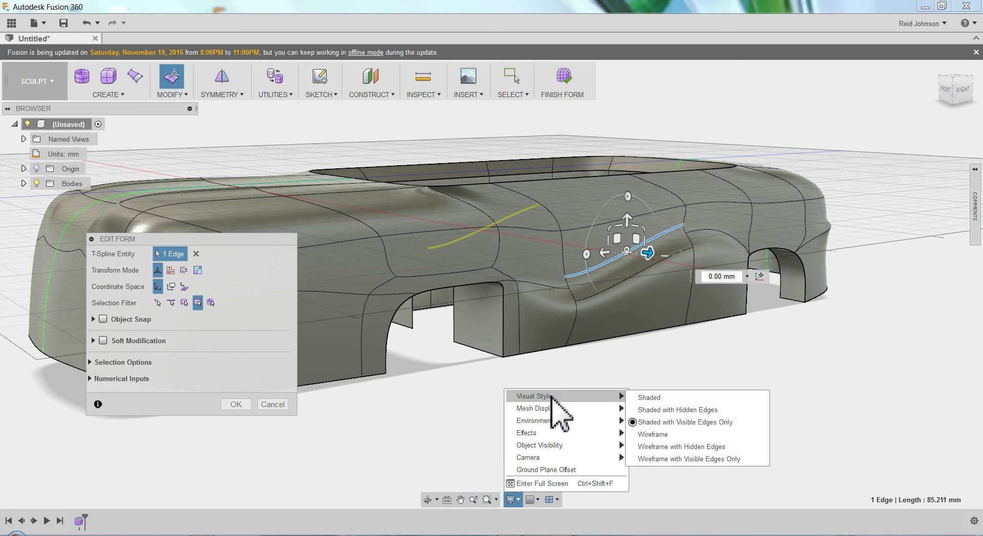
{"action": "left_click", "coordinate": [645, 396]}
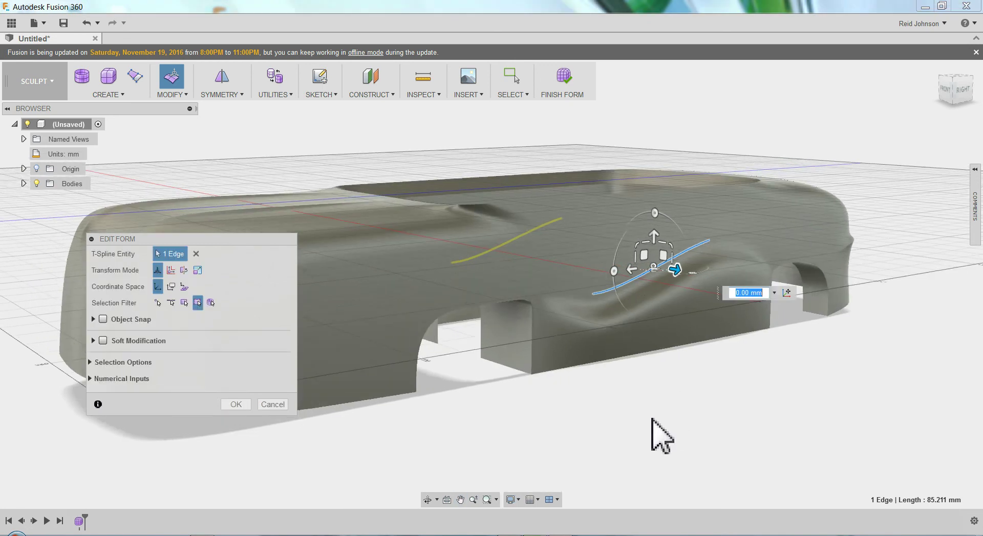
- Orbit around the shaded car body to inspect it, then cancel the edge edit
{"action": "mouse_move", "coordinate": [653, 425]}
{"action": "middle_mouse_down", "text": "shift"}
{"action": "mouse_move", "coordinate": [708, 421]}
{"action": "mouse_move", "coordinate": [653, 417]}
{"action": "middle_mouse_up", "text": "shift"}
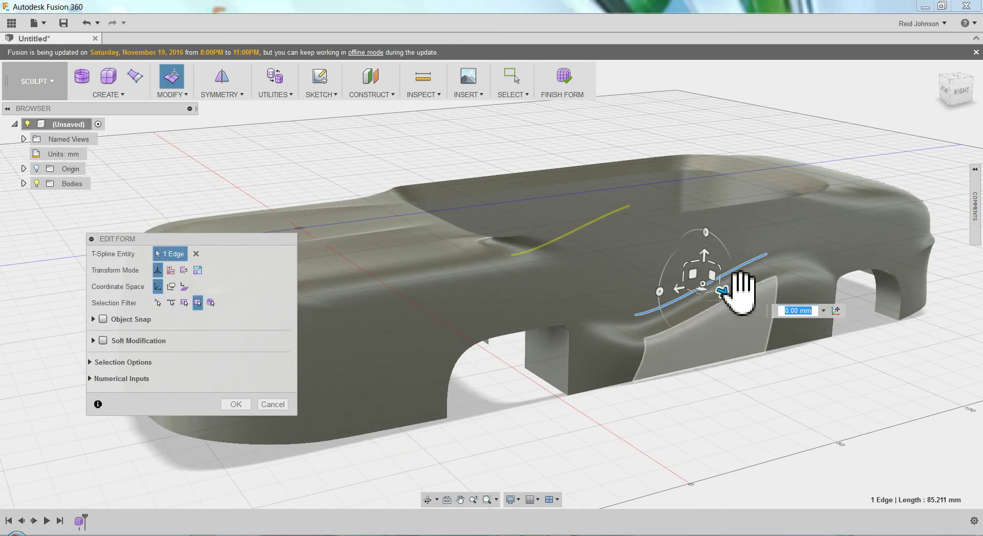
{"action": "middle_click_drag", "start_coordinate": [730, 328], "coordinate": [778, 303], "text": "shift"}
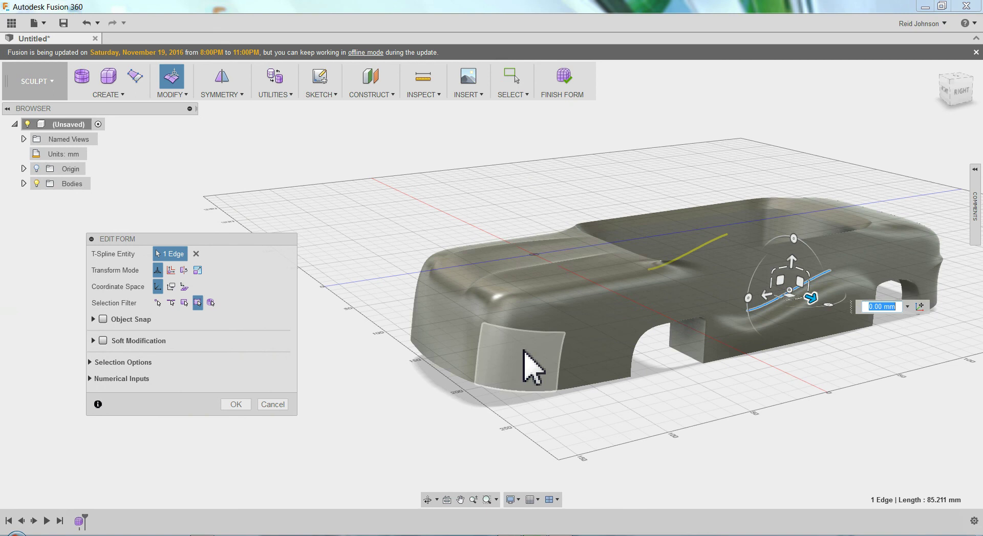
{"action": "scroll", "coordinate": [527, 363], "scroll_direction": "up", "scroll_amount": 2}
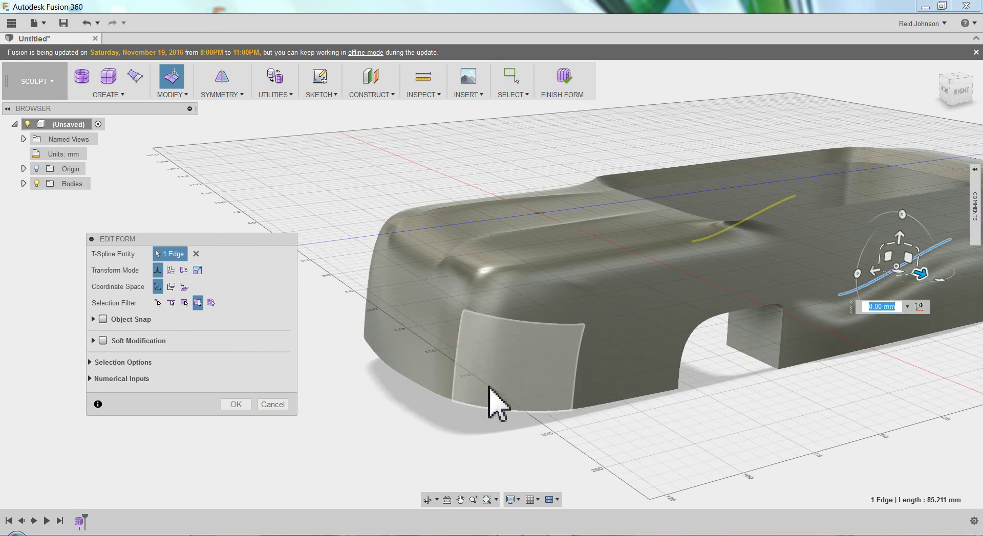
{"action": "scroll", "coordinate": [530, 392], "scroll_direction": "down", "scroll_amount": 3}
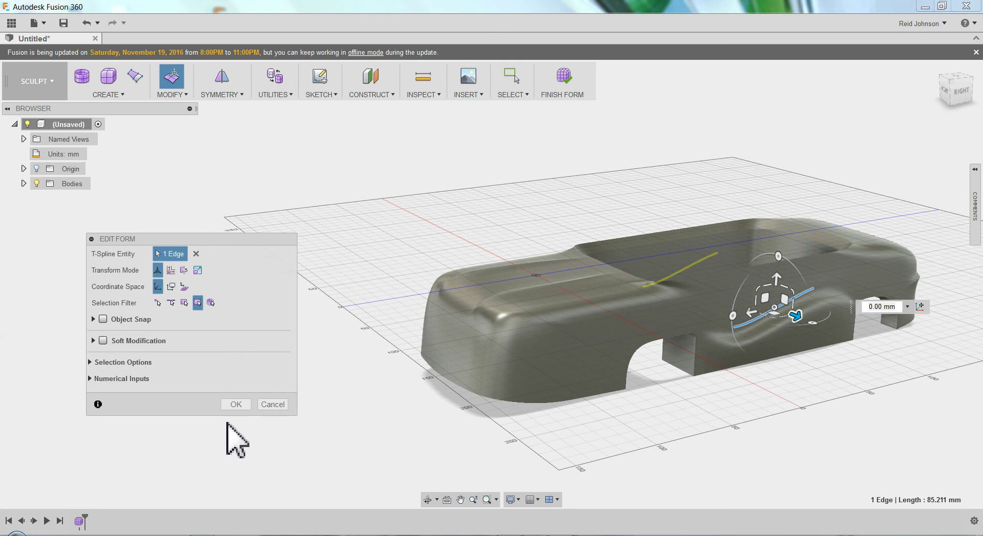
{"action": "left_click", "coordinate": [272, 404]}
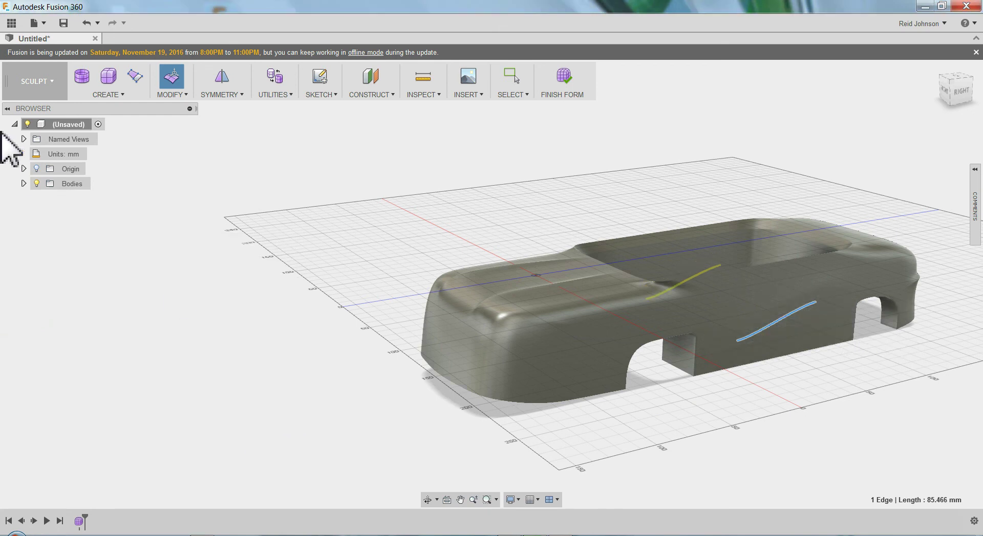
- Expand the Bodies list, bring up Body1's context menu, then dismiss it
{"action": "left_click", "coordinate": [24, 183]}
{"action": "left_click", "coordinate": [82, 200]}
{"action": "right_click", "coordinate": [84, 201]}
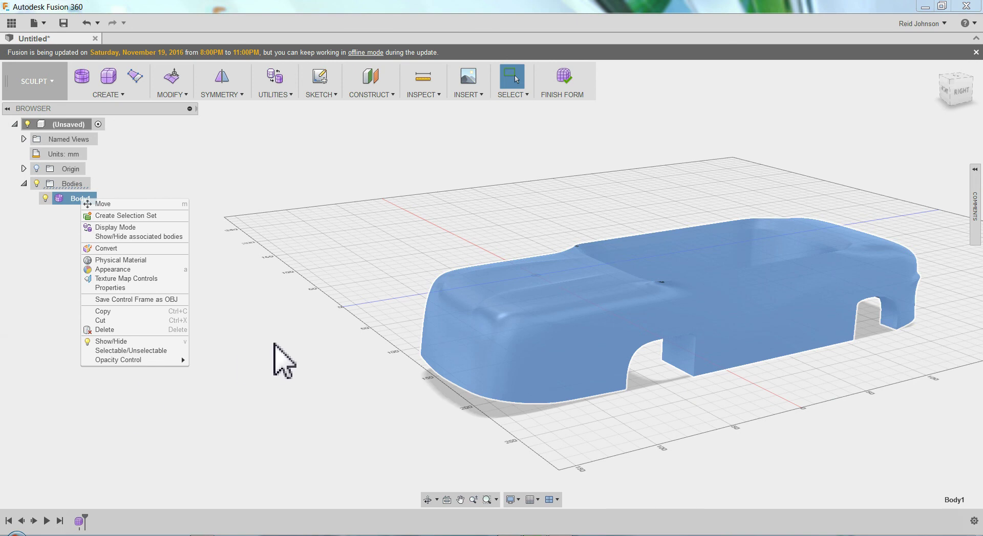
{"action": "key", "text": "Escape"}
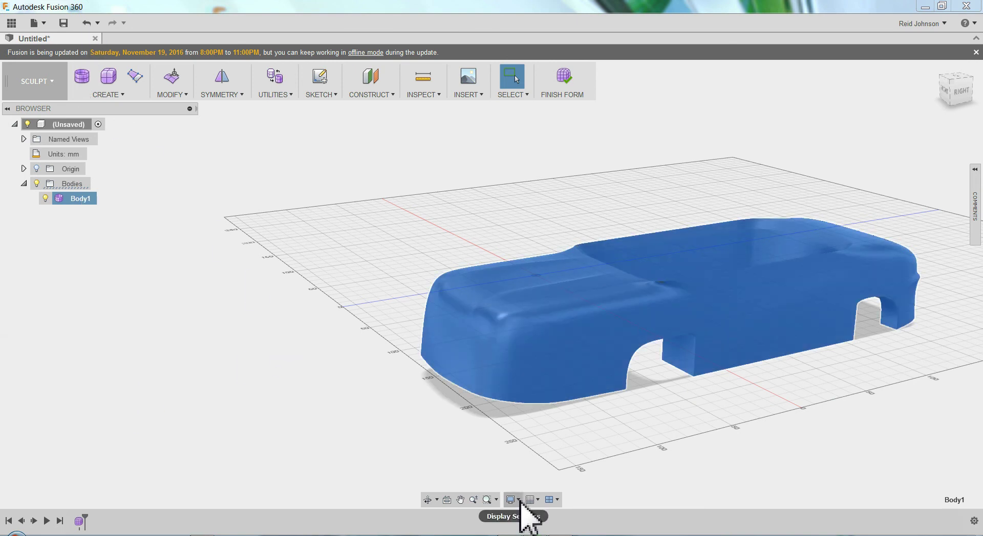
- Set the visual style to Shaded with Visible Edges Only
{"action": "left_click", "coordinate": [520, 501]}
{"action": "mouse_move", "coordinate": [563, 397]}
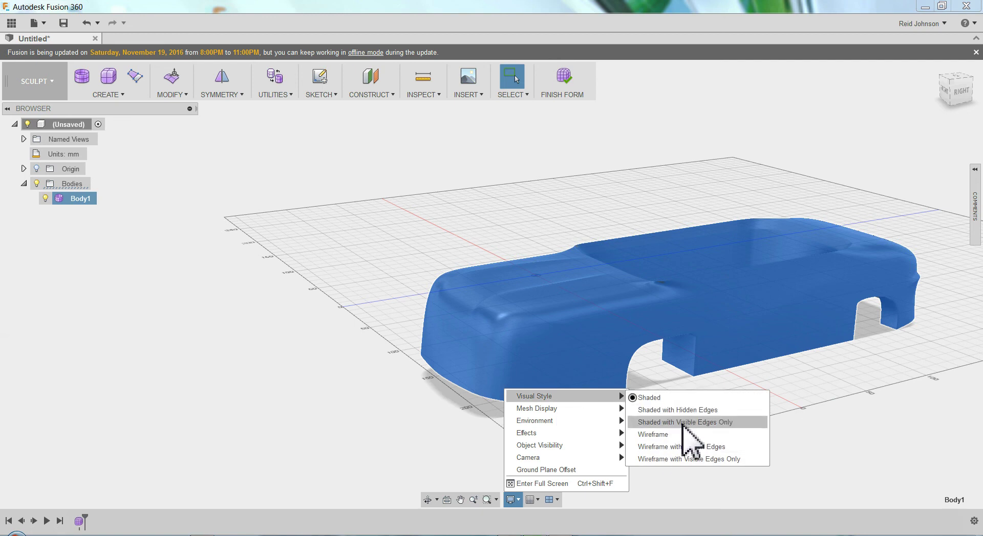
{"action": "left_click", "coordinate": [682, 423]}
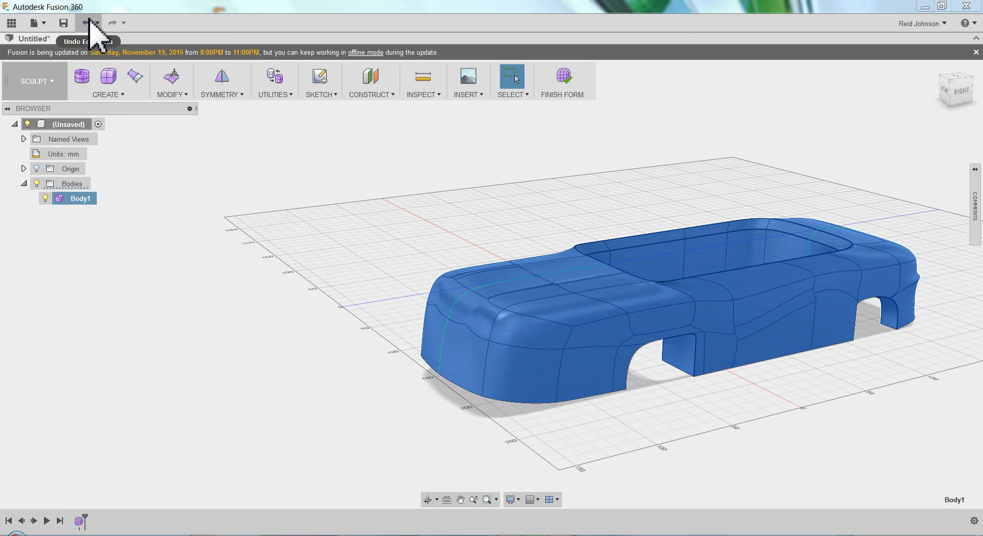
- Undo four times to remove the door-side bevel strips and recess
{"action": "left_click", "coordinate": [86, 22]}
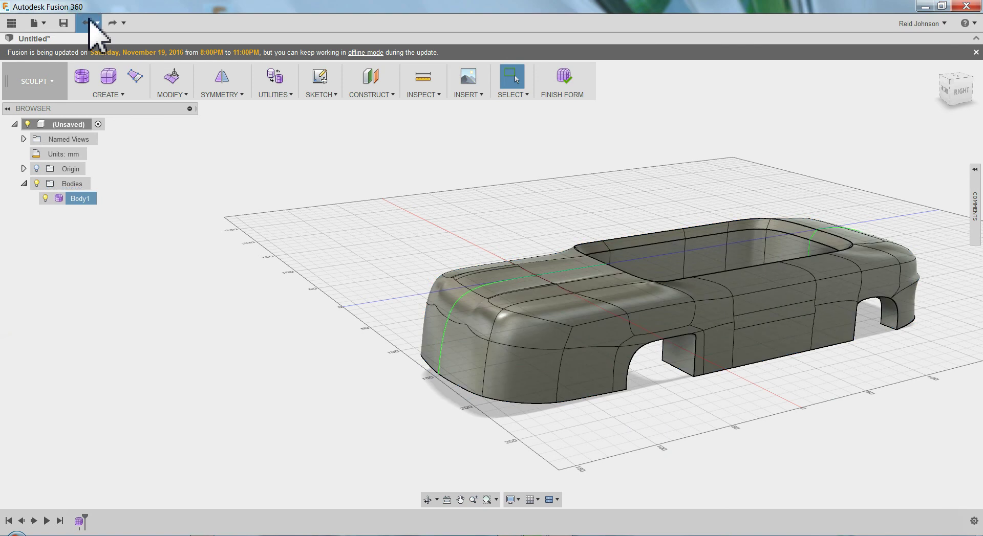
{"action": "left_click", "coordinate": [90, 22]}
{"action": "left_click", "coordinate": [90, 21]}
{"action": "left_click", "coordinate": [90, 22]}
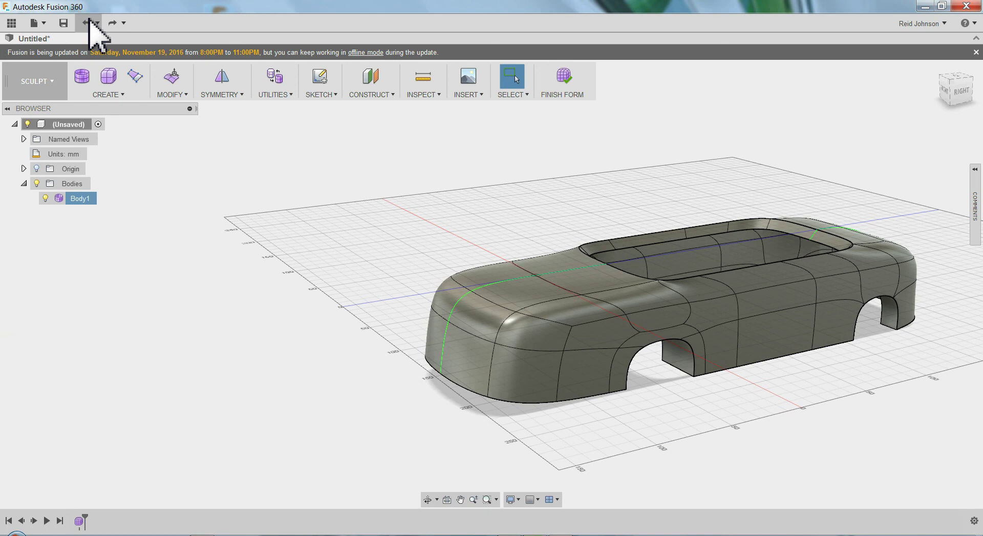
- Copy Body1 and paste it in place as Body2
{"action": "right_click", "coordinate": [78, 201]}
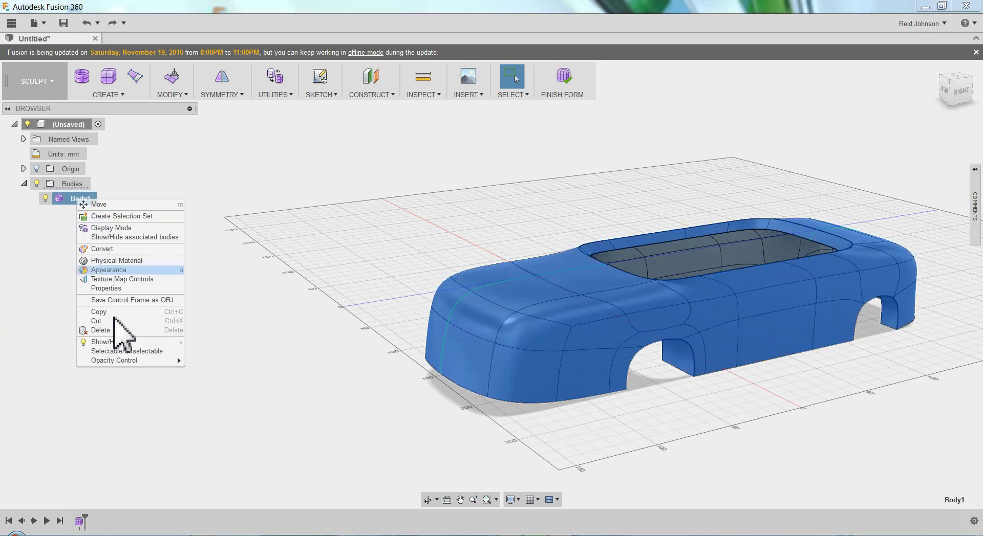
{"action": "right_click", "coordinate": [157, 219]}
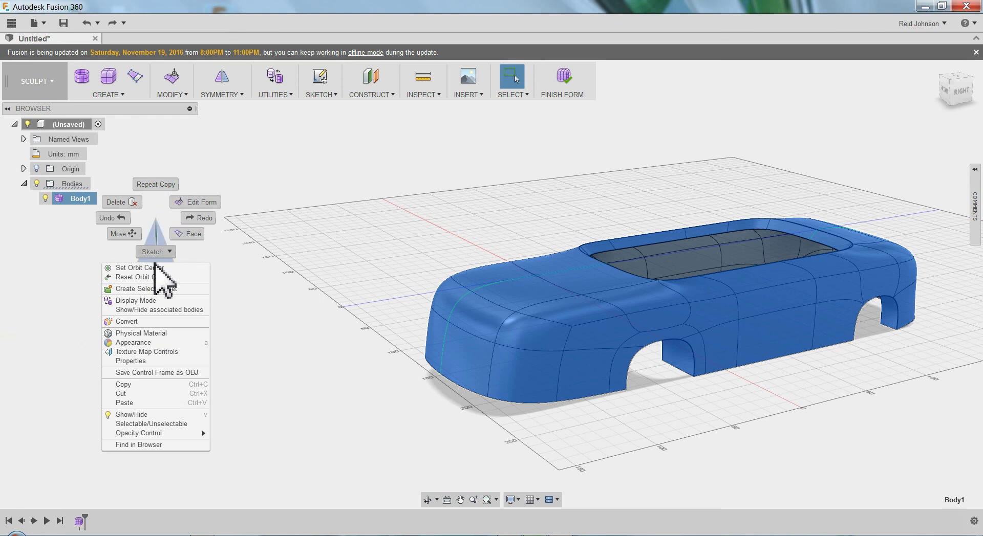
{"action": "left_click", "coordinate": [146, 402]}
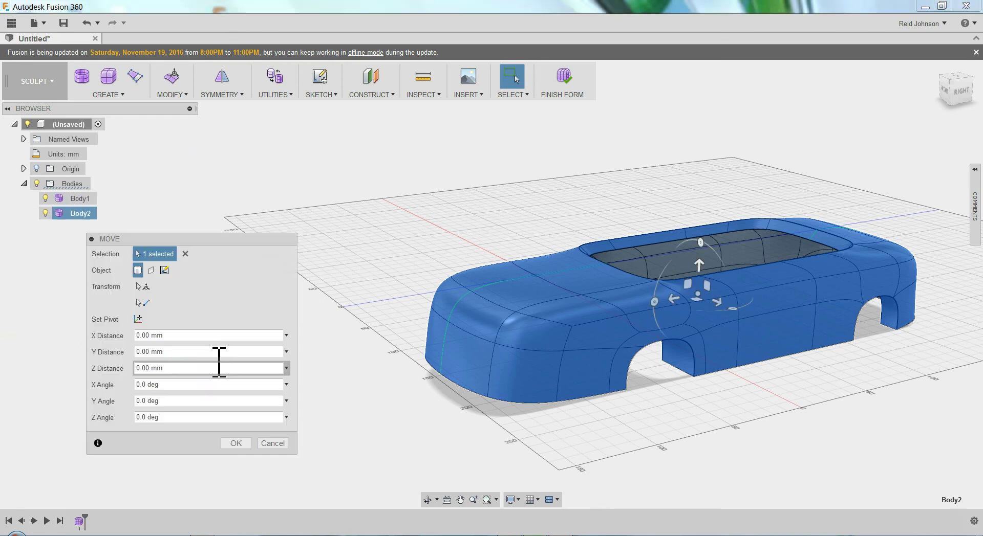
{"action": "left_click", "coordinate": [236, 444]}
- Rename the original Body1 to 'Step 1'
{"action": "left_click", "coordinate": [82, 200]}
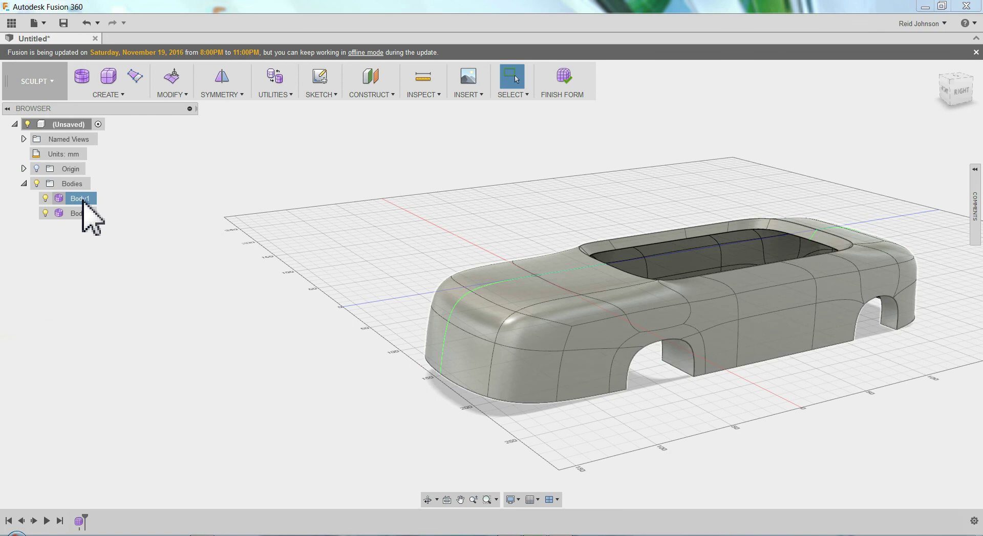
{"action": "double_click", "coordinate": [86, 199]}
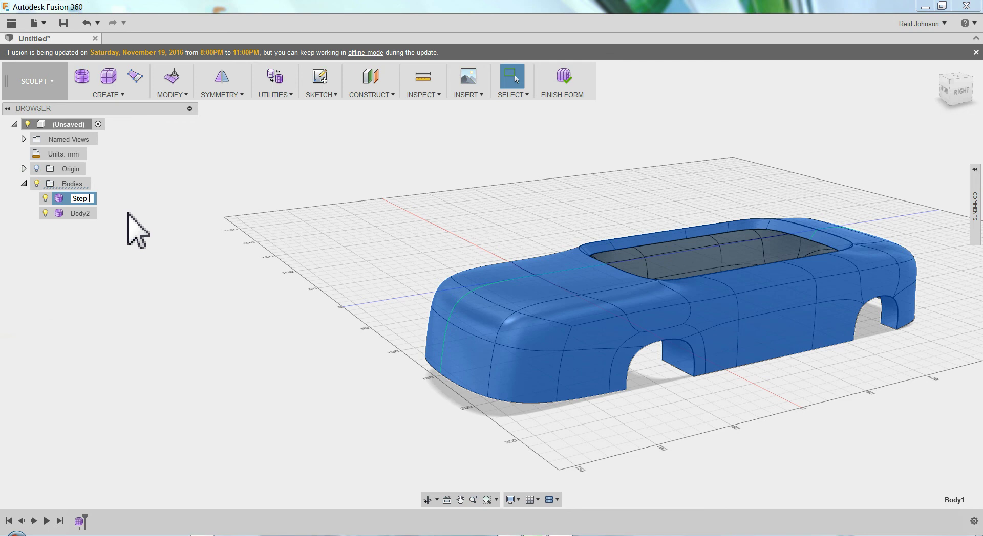
{"action": "key", "text": "Return"}
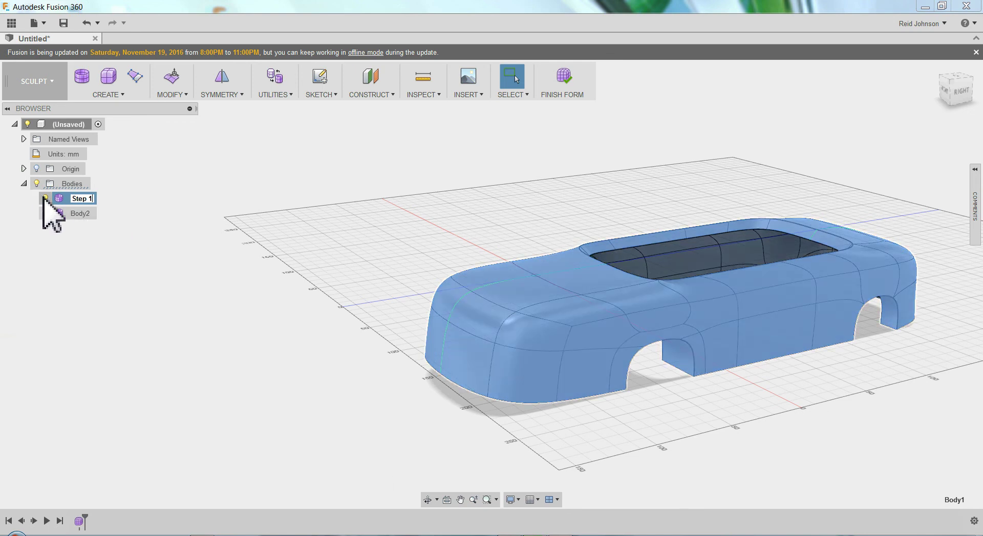
{"action": "left_click", "coordinate": [134, 294]}
{"action": "middle_click_drag", "start_coordinate": [411, 439], "coordinate": [377, 408], "text": "shift"}
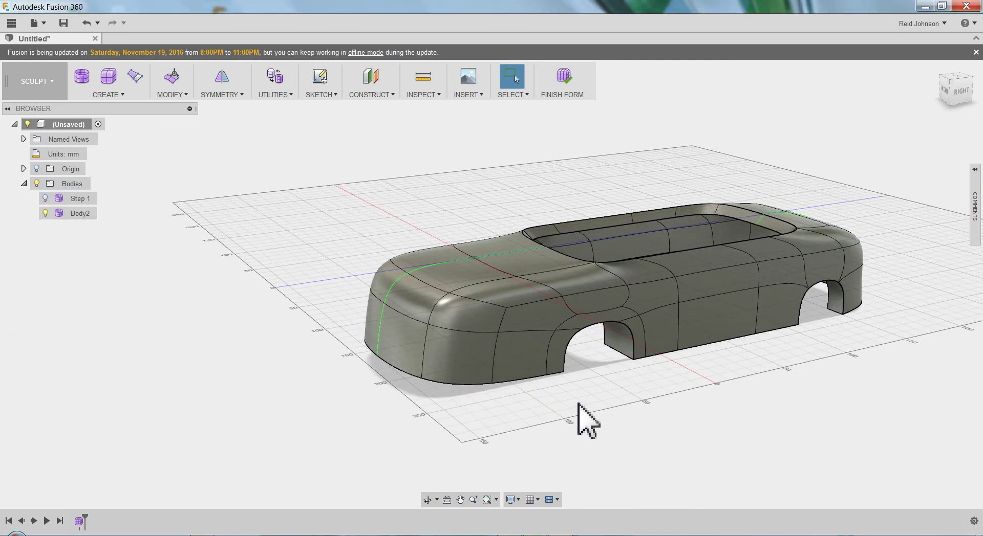
{"action": "scroll", "coordinate": [589, 420], "scroll_direction": "up", "scroll_amount": 5}
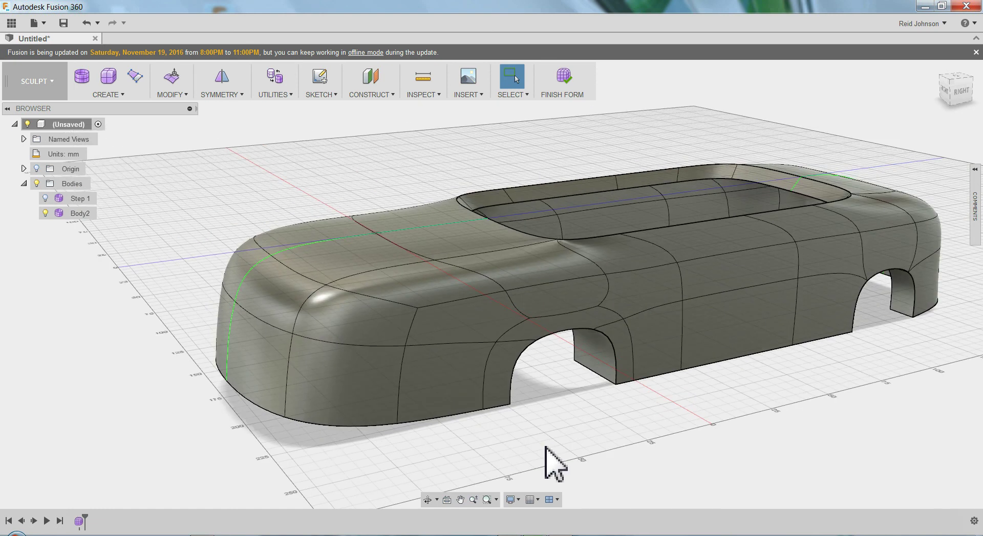